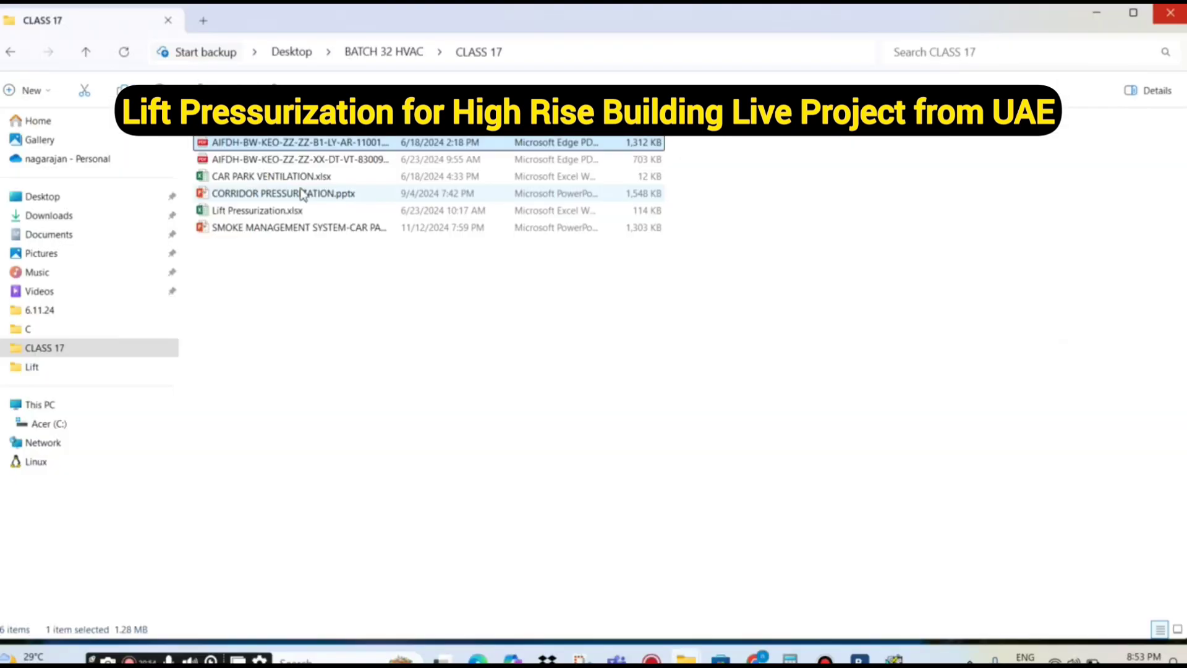
- Open the Lift Pressurization.xlsx workbook and the lift drawing AIFDH-BW-KEO-ZZ-ZZ-XX-DT-VT-83009.pdf from the CLASS 17 folder
{"action": "left_click", "coordinate": [264, 217]}
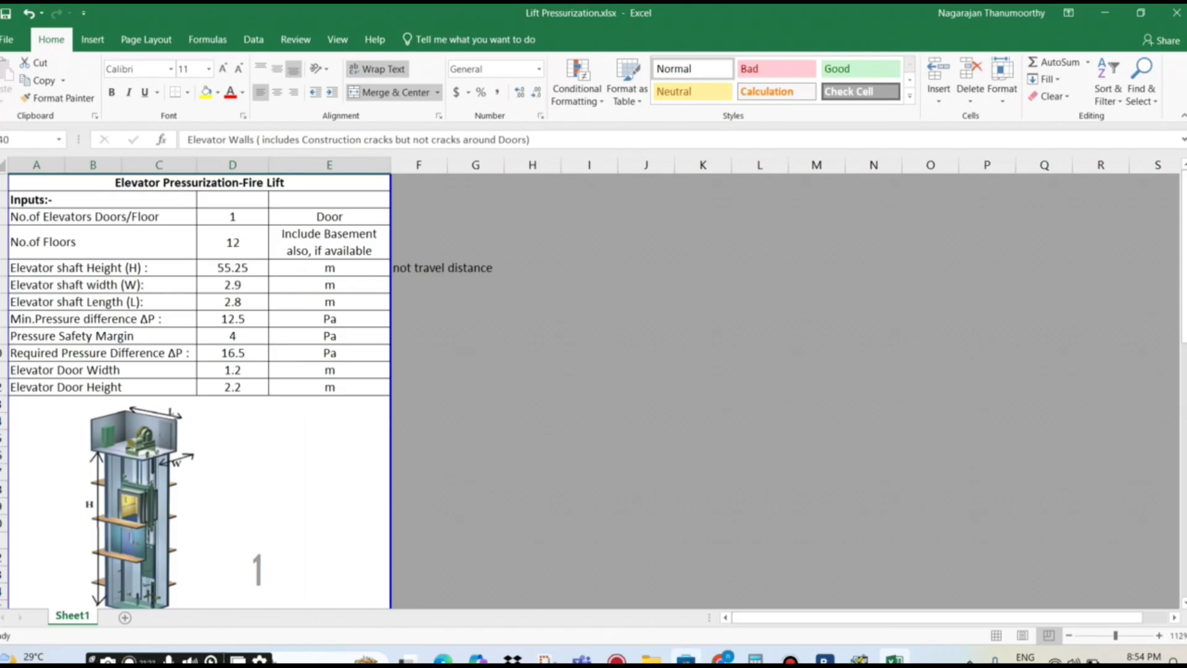
{"action": "mouse_move", "coordinate": [652, 661]}
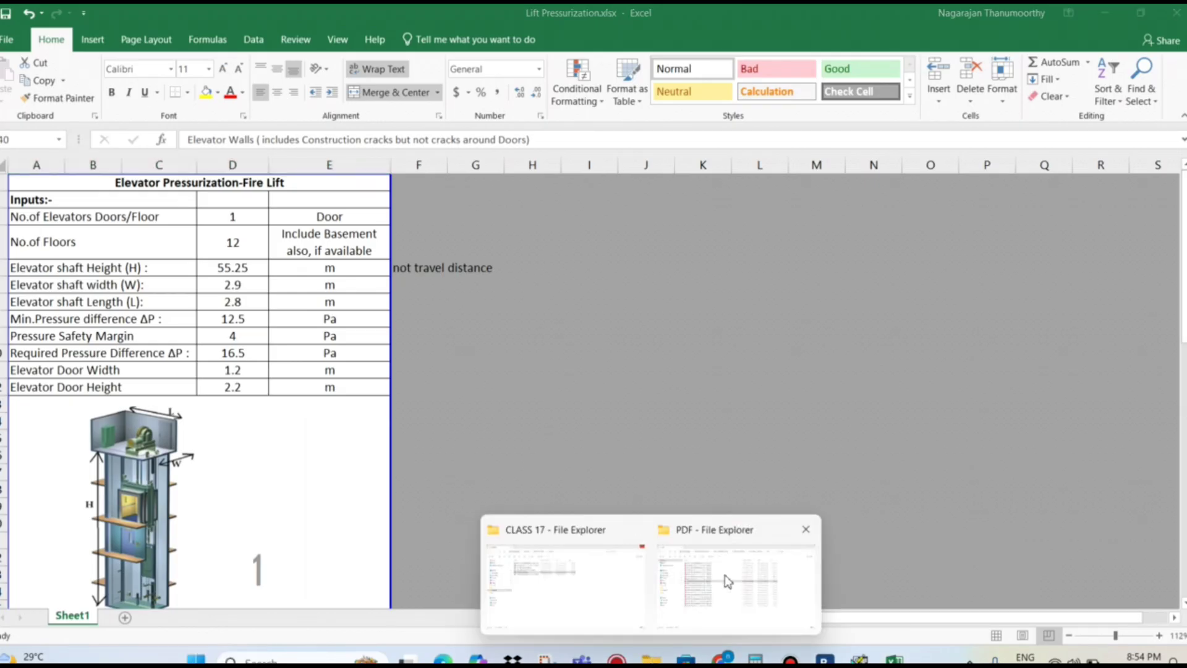
{"action": "left_click", "coordinate": [587, 584]}
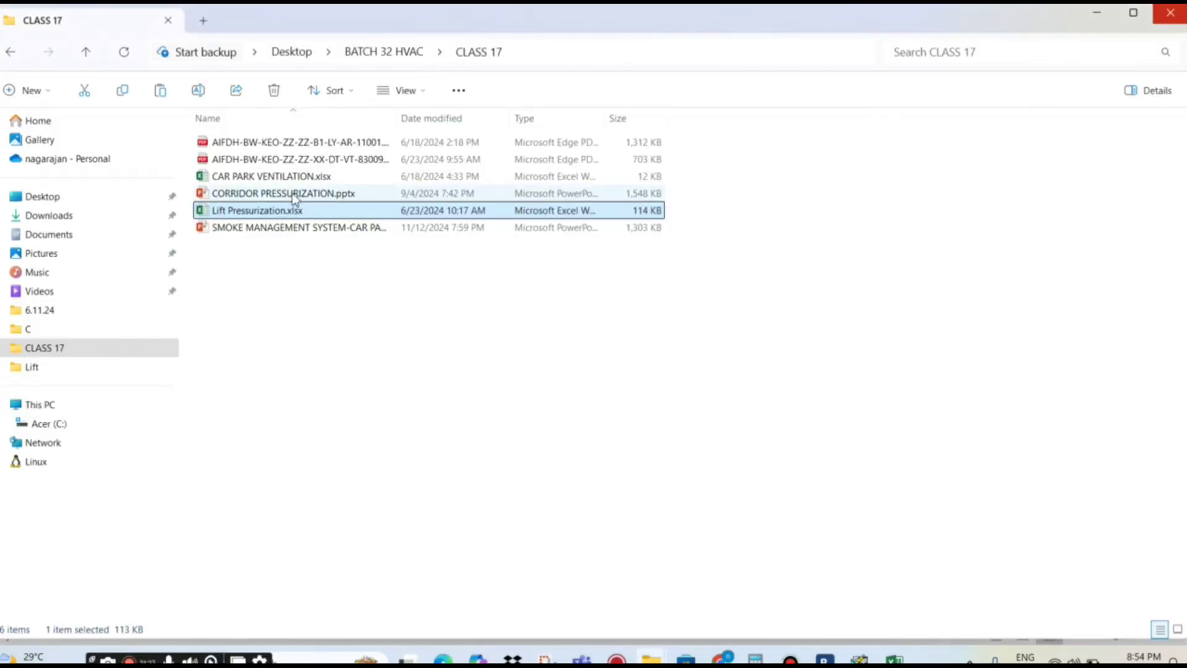
{"action": "left_click", "coordinate": [277, 160]}
{"action": "double_click", "coordinate": [276, 160]}
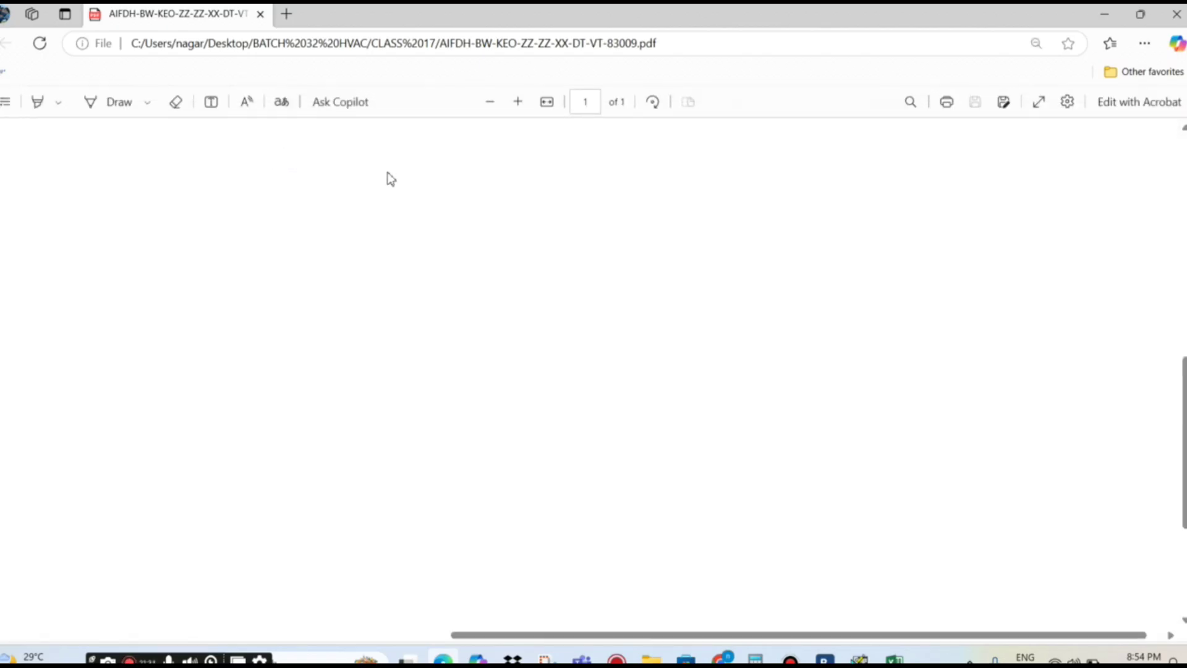
- Enable the purple pen in the lift drawing, check the workbook's doors-per-floor input, and tick the B2 level on the vertical section
{"action": "left_click", "coordinate": [147, 102]}
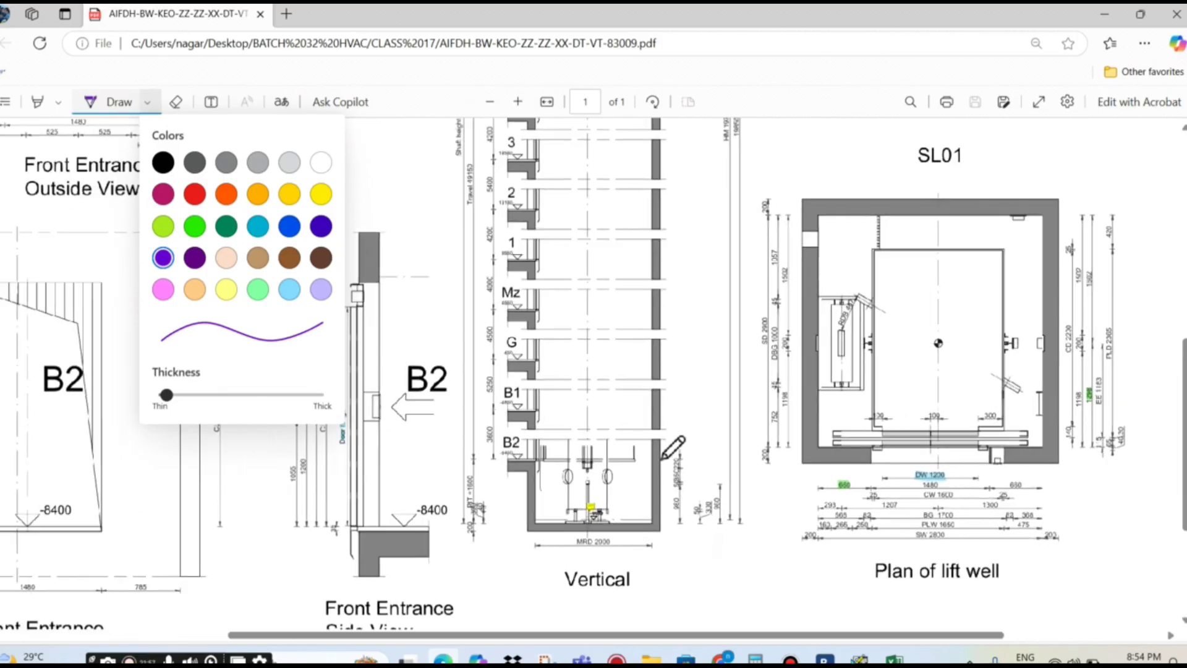
{"action": "left_click", "coordinate": [895, 659]}
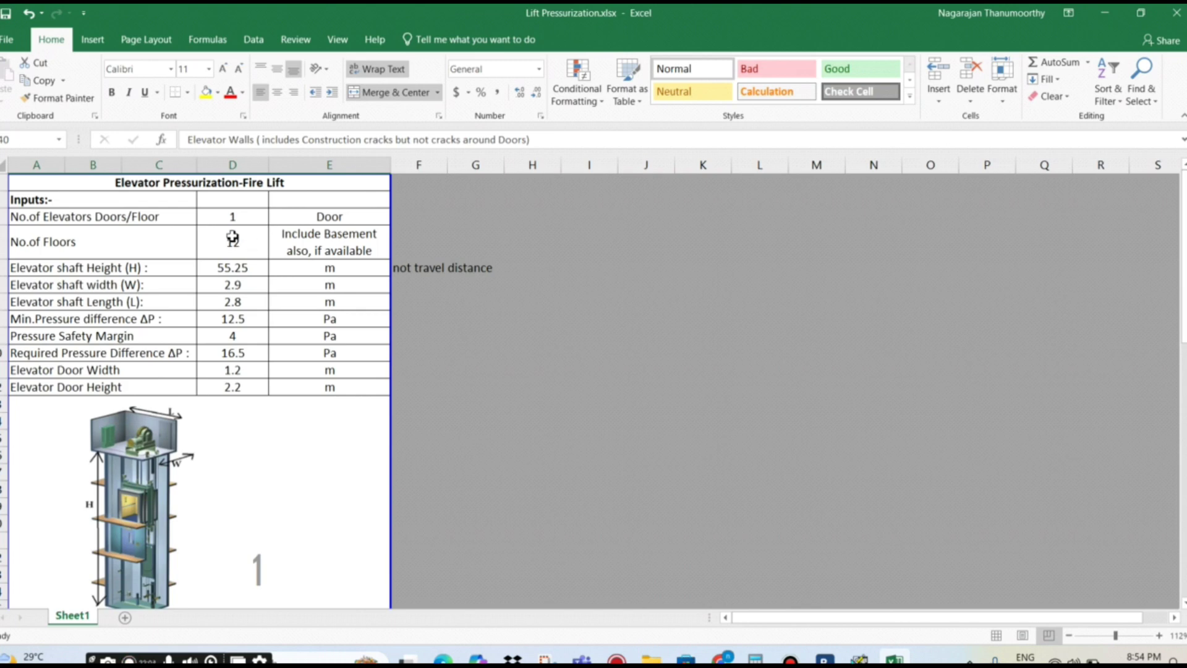
{"action": "left_click", "coordinate": [238, 217]}
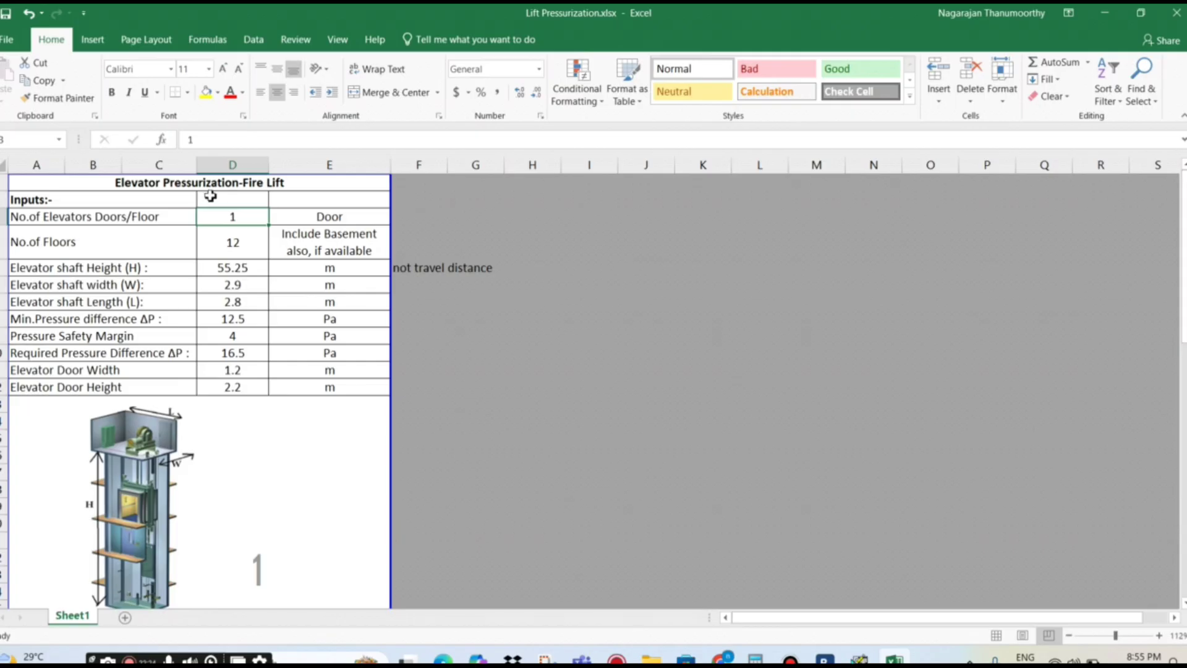
{"action": "key", "text": "alt+Tab"}
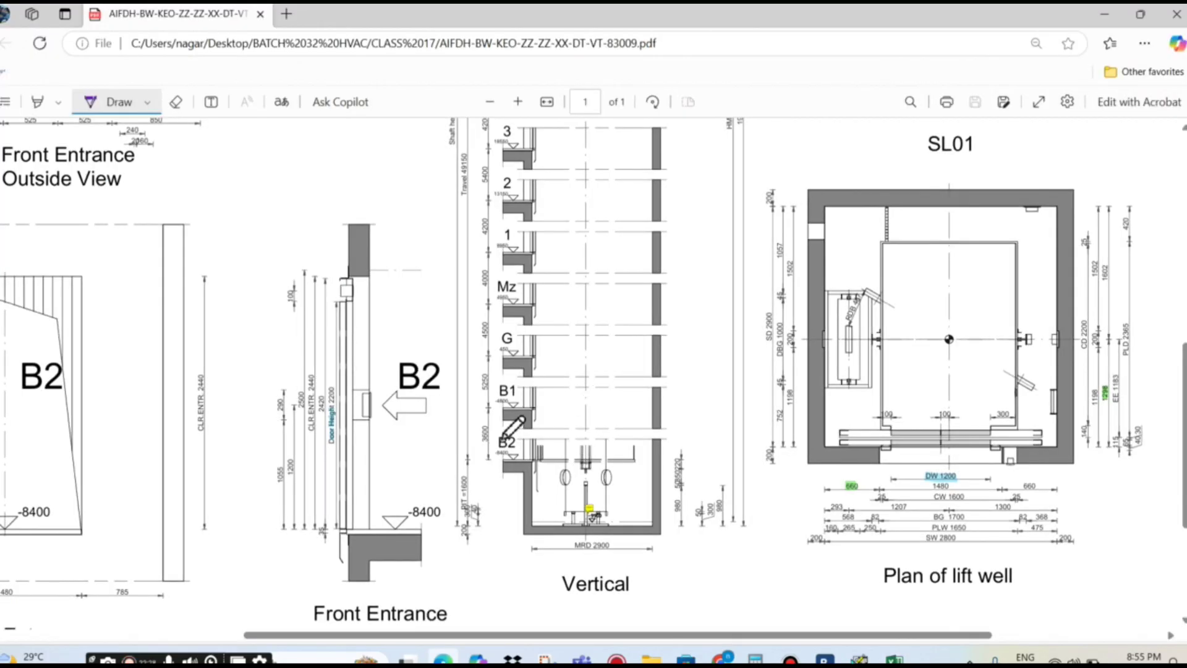
- Check the workbook's No. of Floors input, and draw purple arcs past every floor from RF to B2 on the PDF's vertical section
{"action": "key", "text": "alt+Tab"}
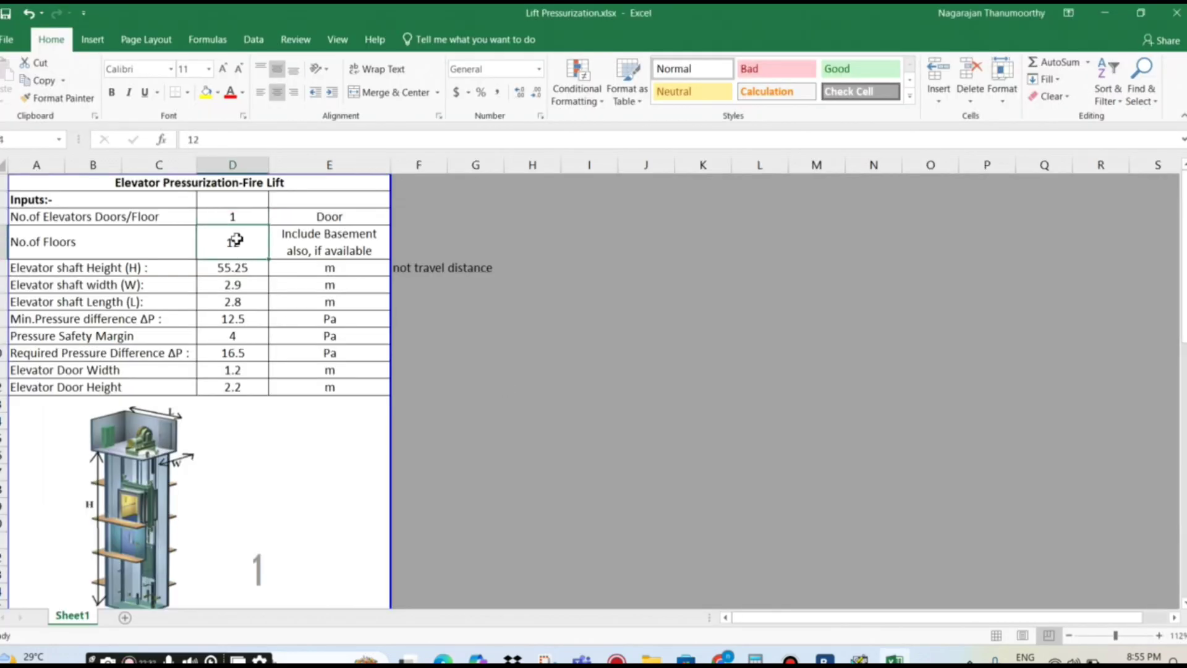
{"action": "key", "text": "alt+Tab"}
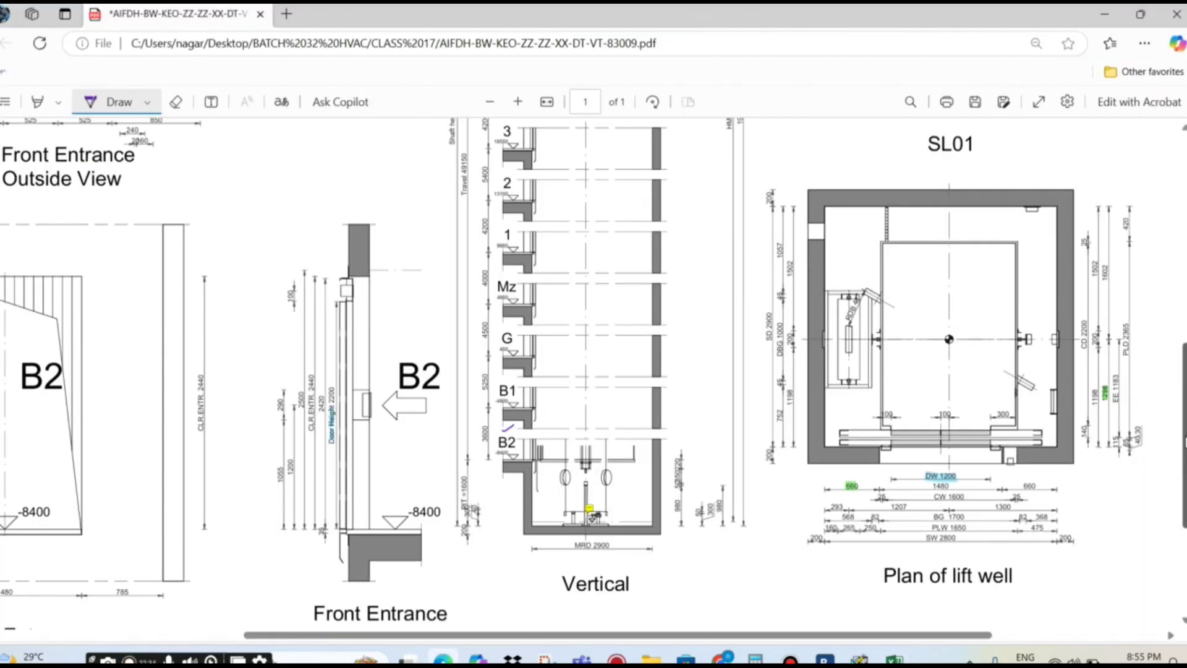
{"action": "scroll", "coordinate": [592, 514], "scroll_direction": "up", "scroll_amount": 3}
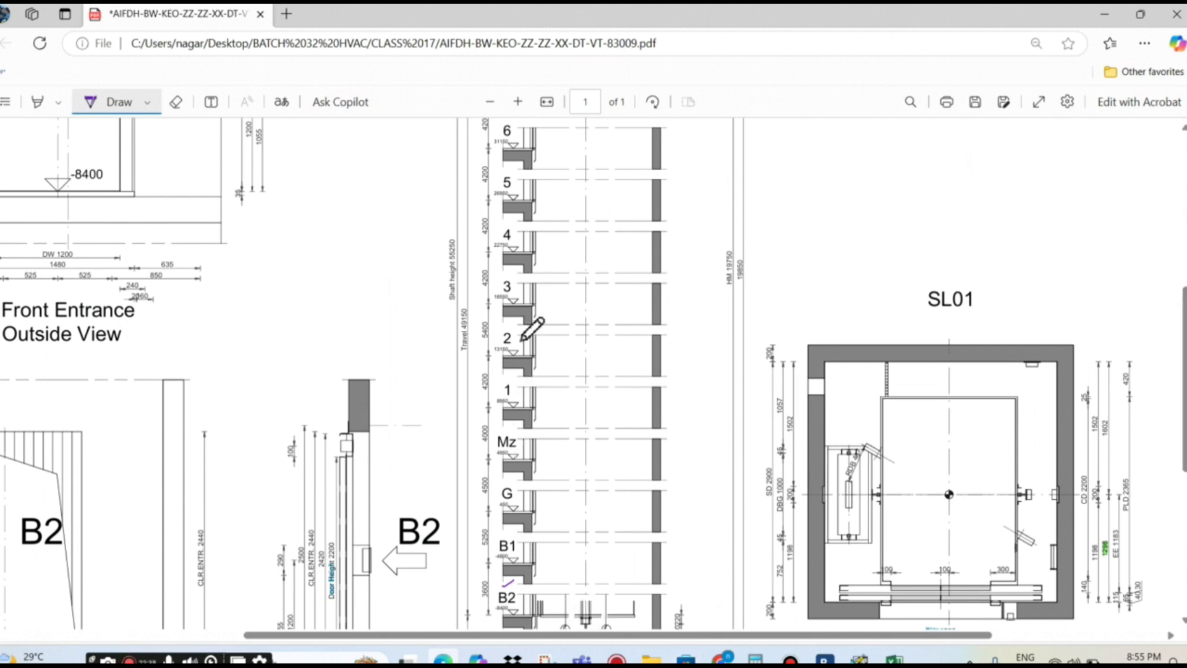
{"action": "scroll", "coordinate": [1169, 253], "scroll_direction": "up", "scroll_amount": 5}
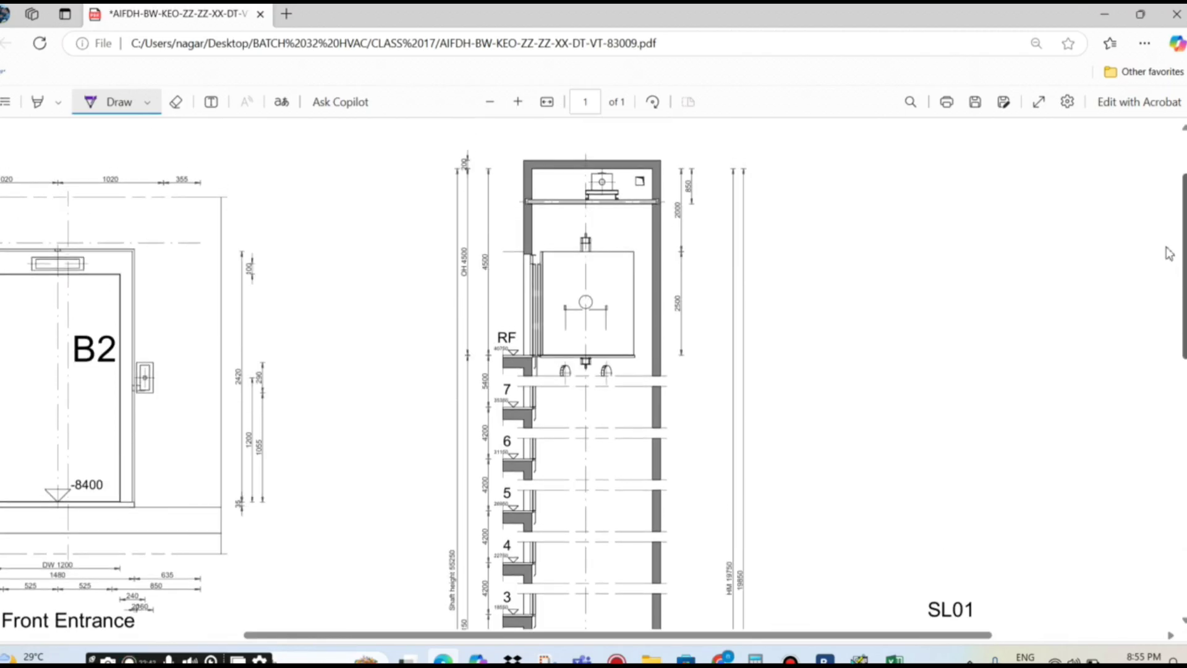
{"action": "mouse_move", "coordinate": [500, 301]}
{"action": "left_mouse_down"}
{"action": "mouse_move", "coordinate": [514, 292]}
{"action": "mouse_move", "coordinate": [492, 378]}
{"action": "mouse_move", "coordinate": [453, 426]}
{"action": "mouse_move", "coordinate": [468, 533]}
{"action": "mouse_move", "coordinate": [492, 556]}
{"action": "mouse_move", "coordinate": [485, 585]}
{"action": "left_mouse_up"}
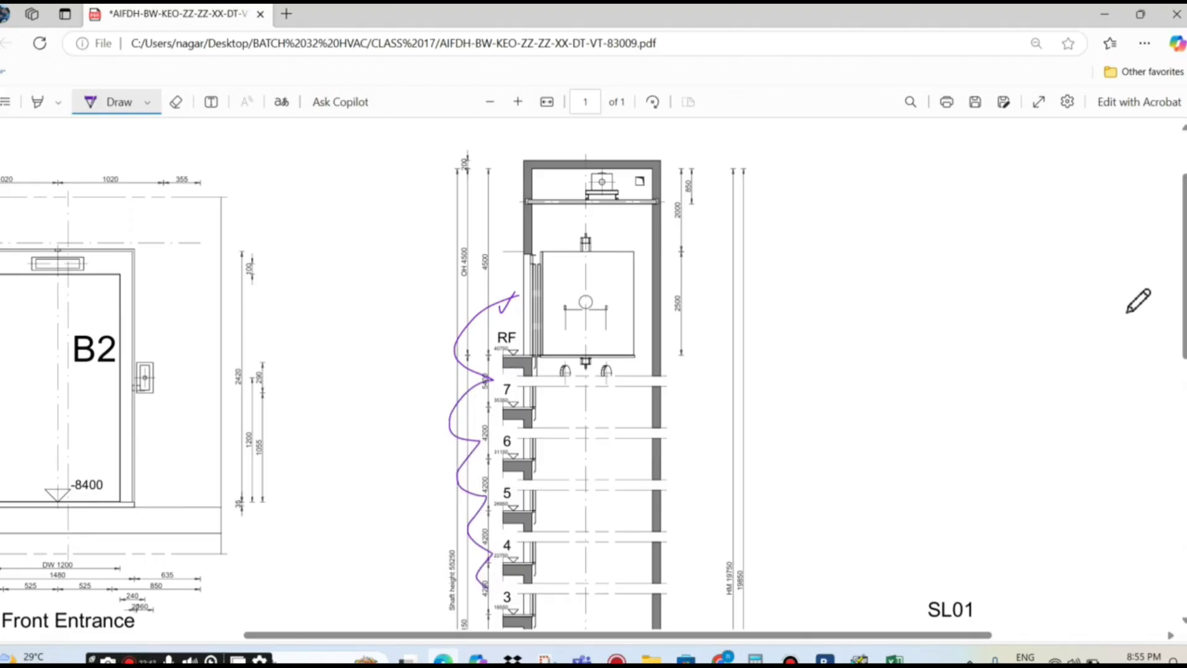
{"action": "scroll", "coordinate": [627, 212], "scroll_direction": "down", "scroll_amount": 6}
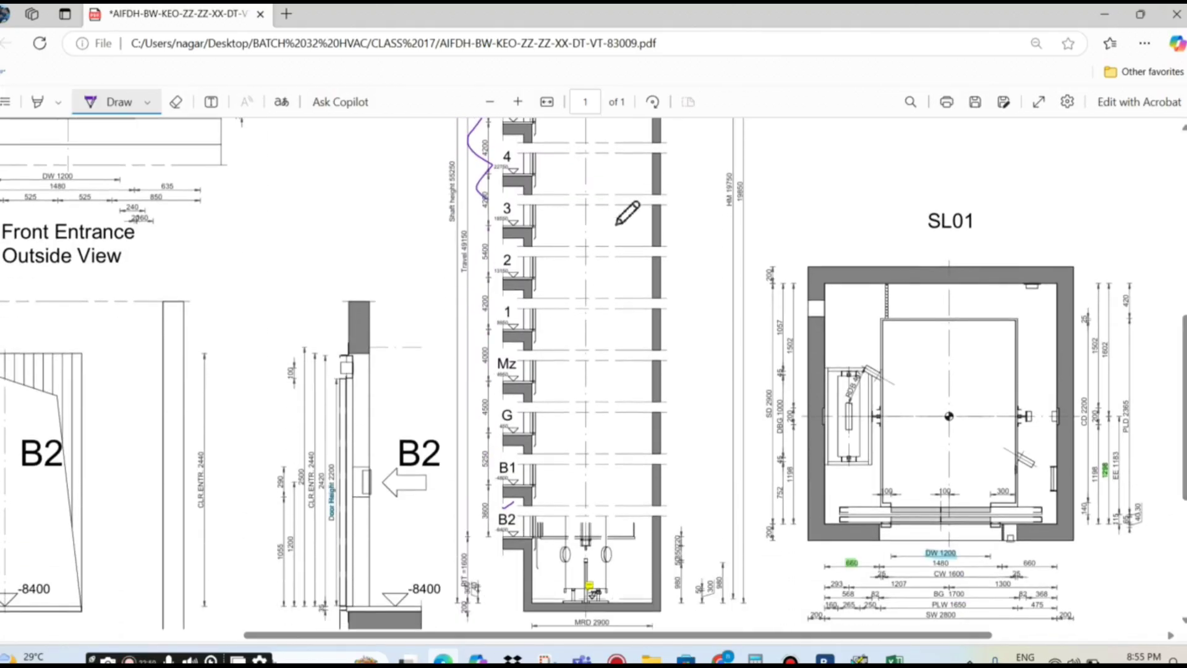
{"action": "mouse_move", "coordinate": [511, 223]}
{"action": "left_mouse_down"}
{"action": "mouse_move", "coordinate": [486, 244]}
{"action": "mouse_move", "coordinate": [472, 295]}
{"action": "mouse_move", "coordinate": [489, 315]}
{"action": "mouse_move", "coordinate": [488, 532]}
{"action": "left_mouse_up"}
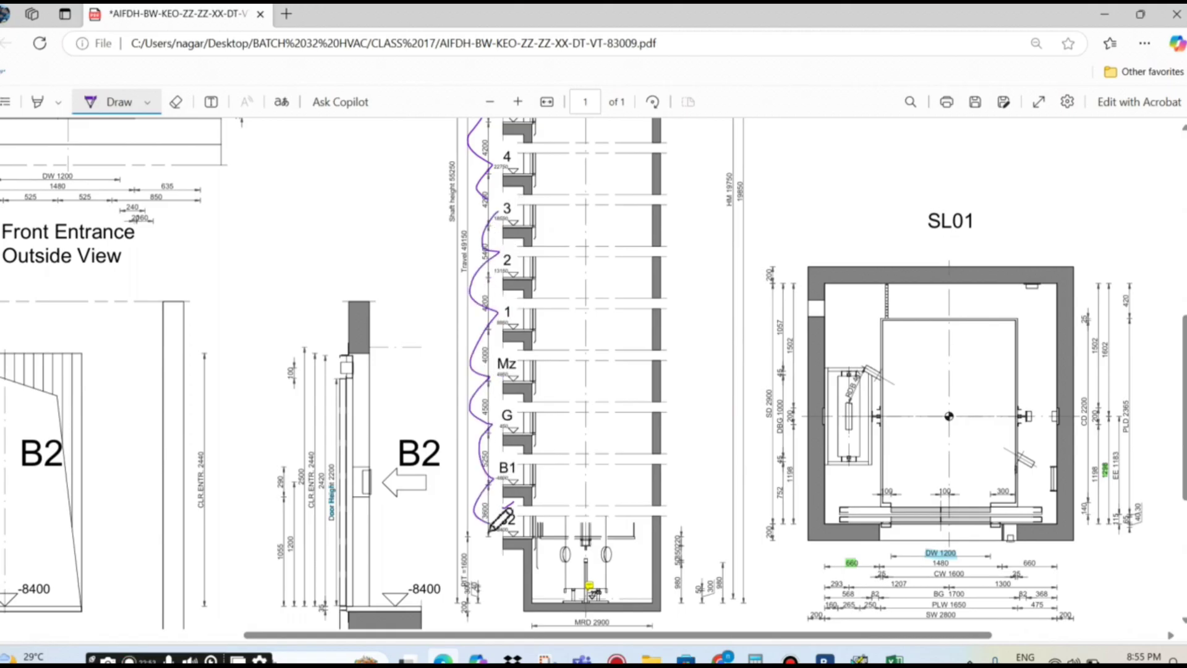
- Switch to the Excel workbook and check the Elevator shaft Height (H) input against the H dimension in the shaft picture
{"action": "key", "text": "alt+Tab"}
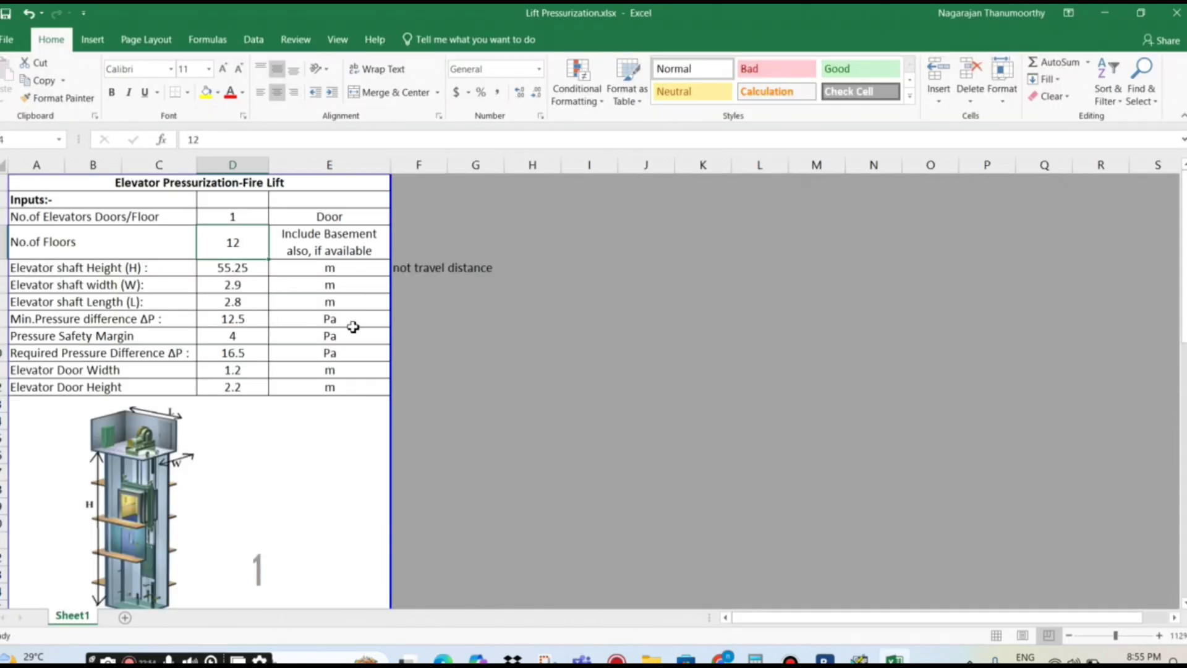
{"action": "left_click", "coordinate": [252, 270]}
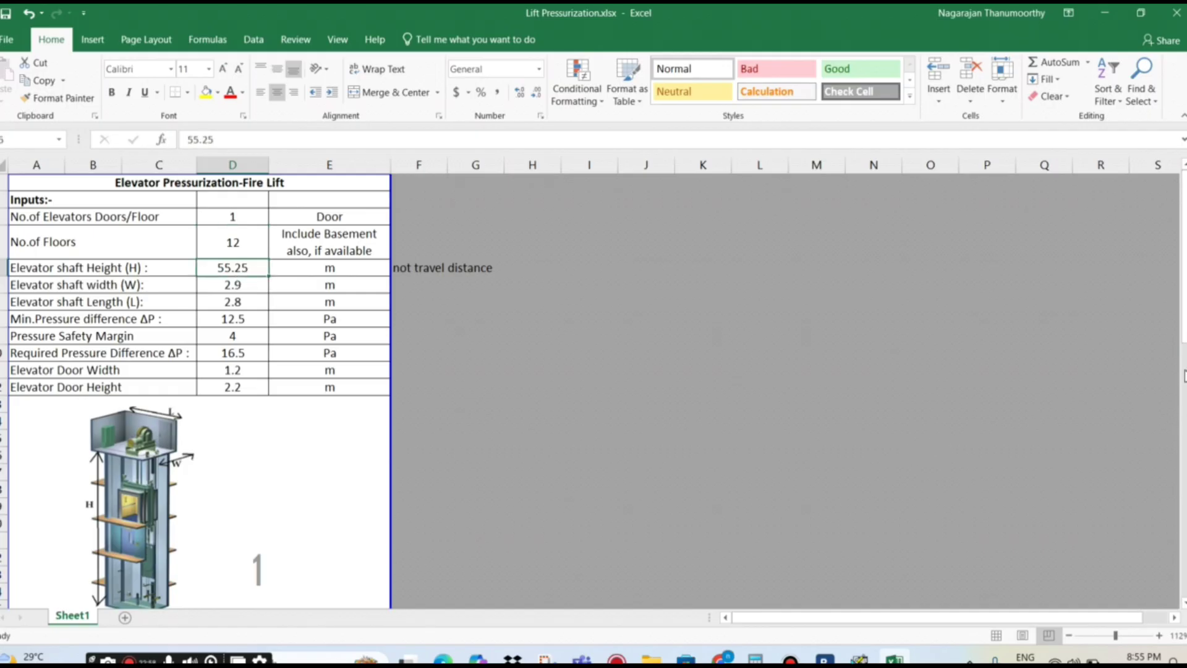
{"action": "left_click_drag", "start_coordinate": [1182, 339], "coordinate": [1182, 345]}
{"action": "left_click", "coordinate": [134, 351]}
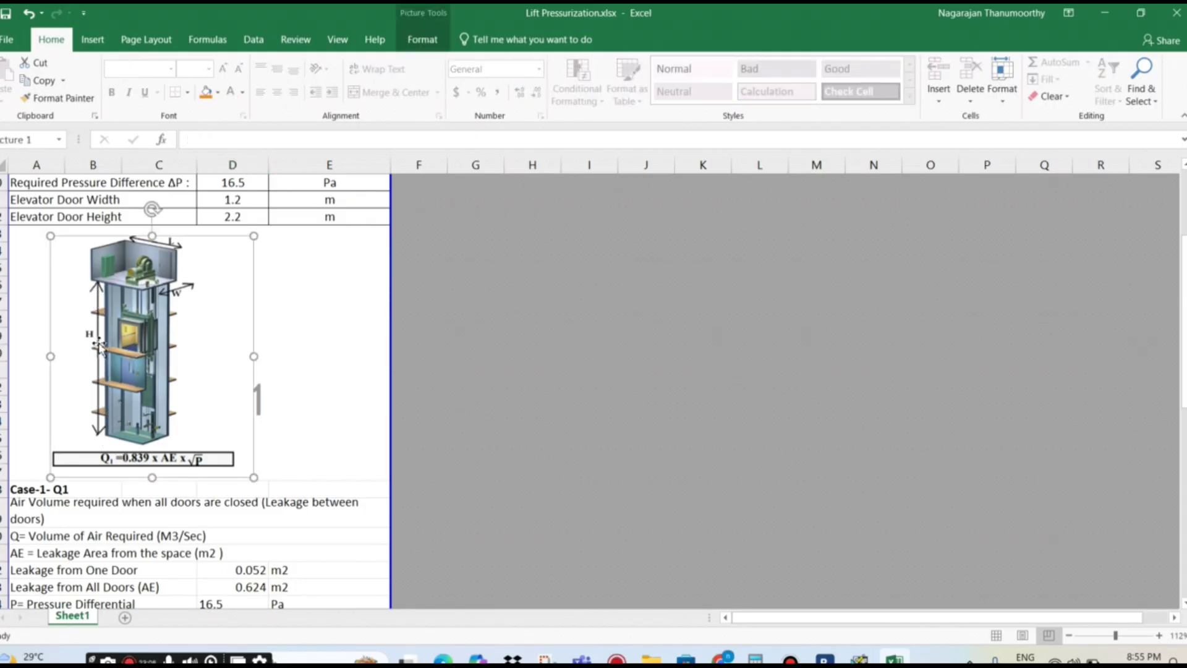
- Switch to the PDF and draw a purple line along the B2 floor level plus a short mark at the pit bottom
{"action": "key", "text": "alt+Tab"}
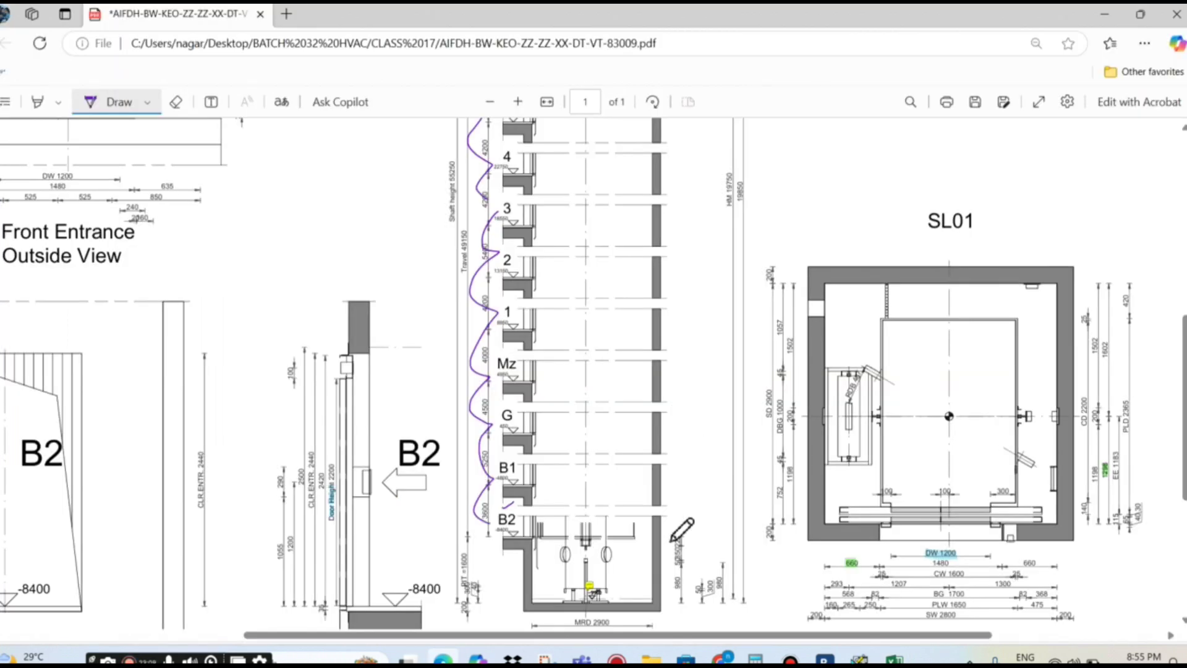
{"action": "scroll", "coordinate": [634, 606], "scroll_direction": "up", "scroll_amount": 1}
{"action": "scroll", "coordinate": [566, 594], "scroll_direction": "up", "scroll_amount": 2}
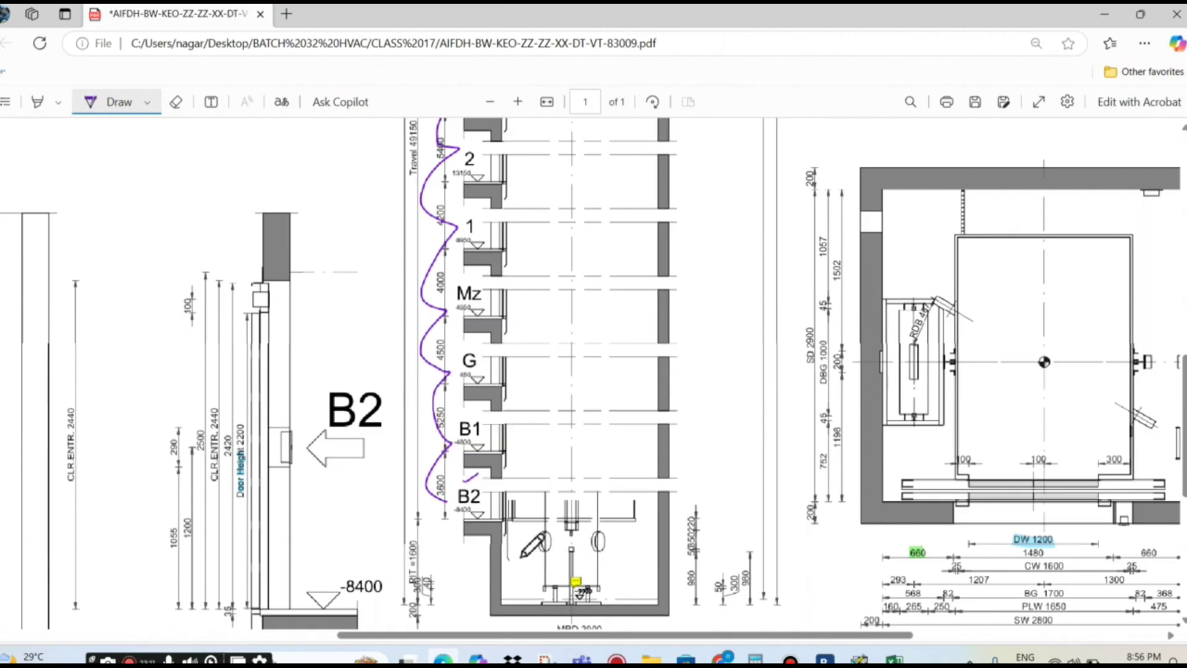
{"action": "mouse_move", "coordinate": [475, 524]}
{"action": "left_mouse_down"}
{"action": "mouse_move", "coordinate": [418, 521]}
{"action": "mouse_move", "coordinate": [618, 520]}
{"action": "mouse_move", "coordinate": [654, 487]}
{"action": "left_mouse_up"}
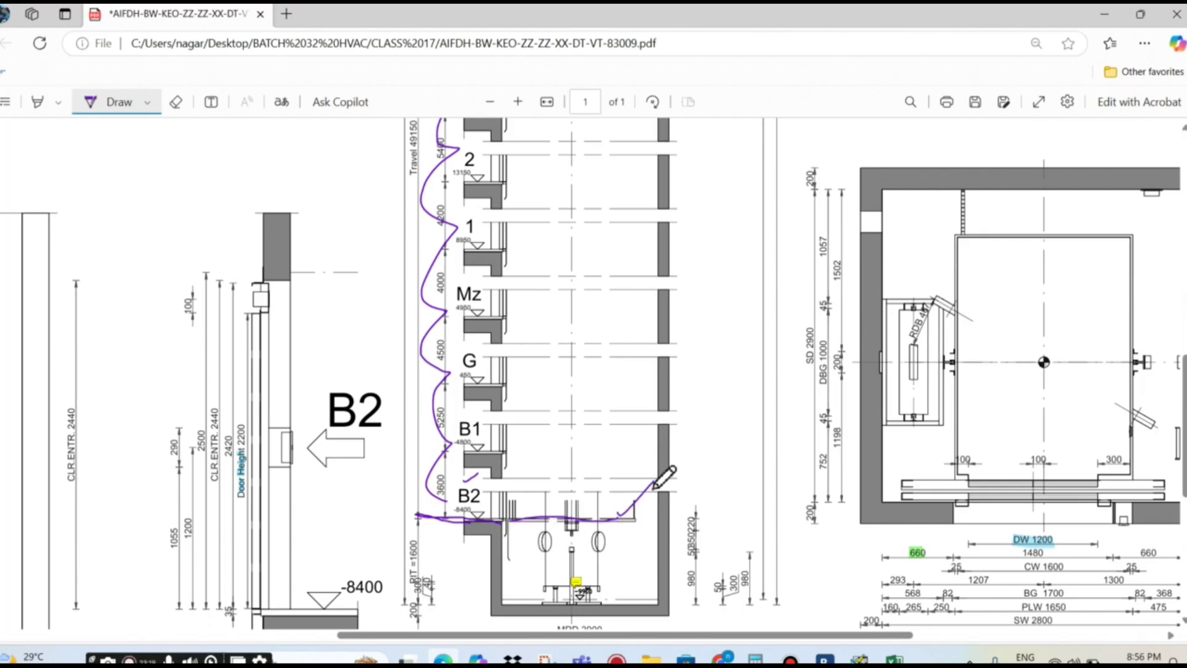
{"action": "scroll", "coordinate": [620, 495], "scroll_direction": "down", "scroll_amount": 2}
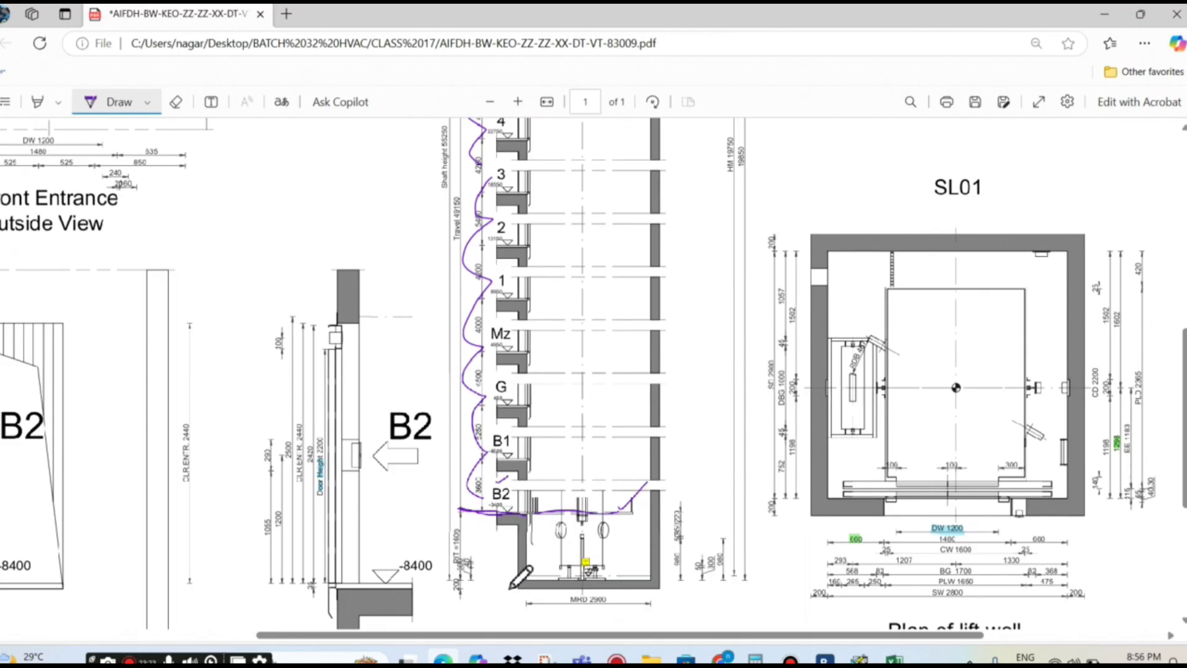
{"action": "mouse_move", "coordinate": [492, 583]}
{"action": "left_mouse_down"}
{"action": "mouse_move", "coordinate": [535, 585]}
{"action": "mouse_move", "coordinate": [508, 581]}
{"action": "left_mouse_up"}
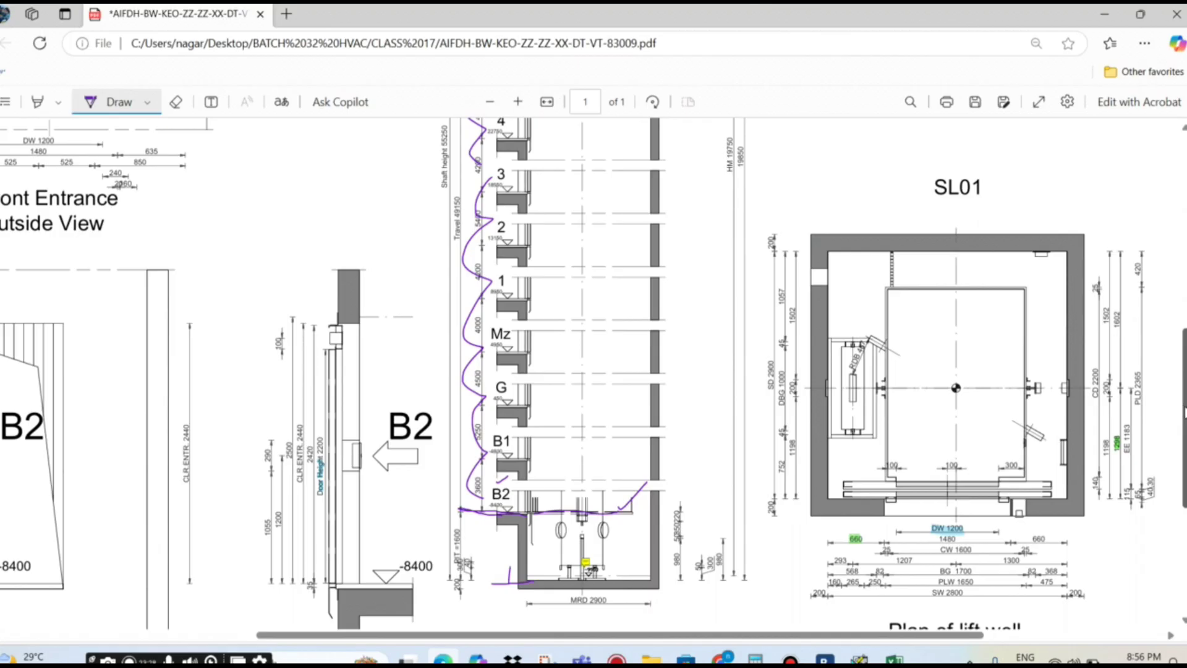
- Mark the top of the shaft with two short purple lines and circle the 55250 shaft height dimension
{"action": "scroll", "coordinate": [594, 371], "scroll_direction": "up", "scroll_amount": 8}
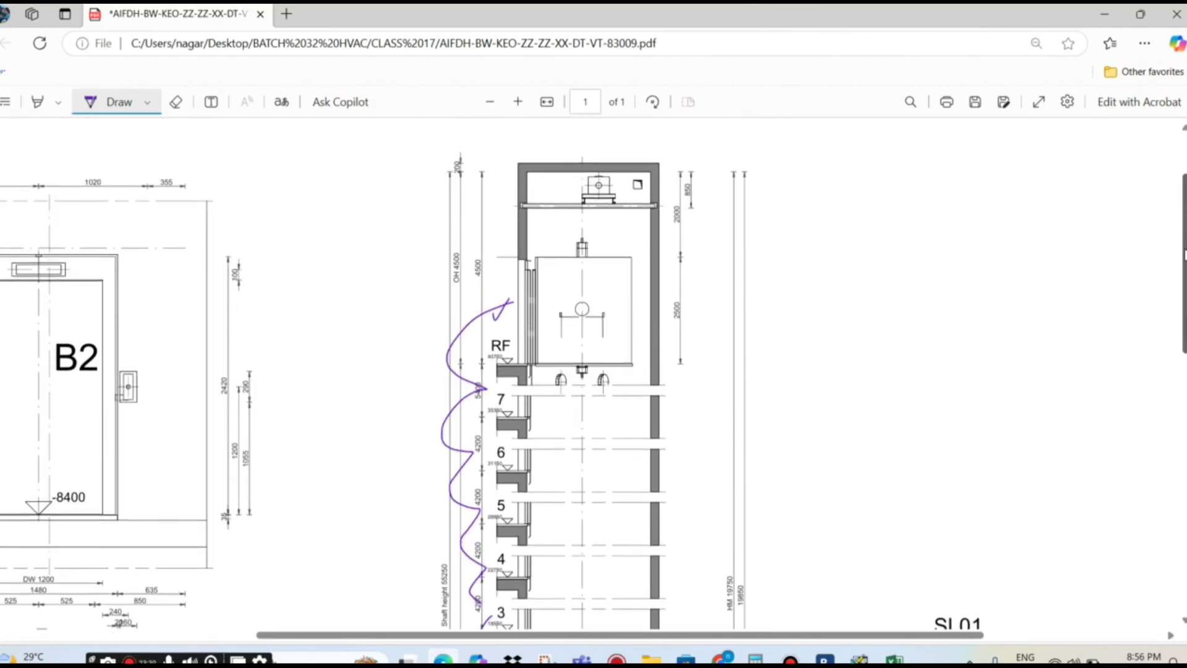
{"action": "left_click_drag", "start_coordinate": [473, 224], "coordinate": [500, 226]}
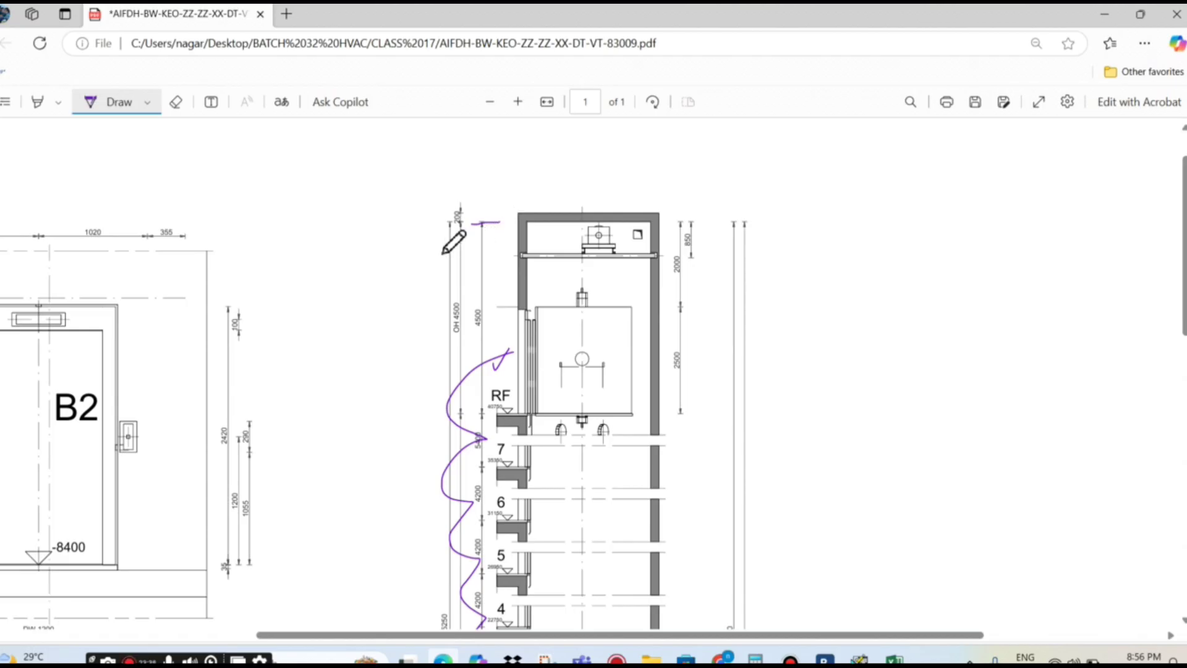
{"action": "left_click_drag", "start_coordinate": [423, 223], "coordinate": [458, 223]}
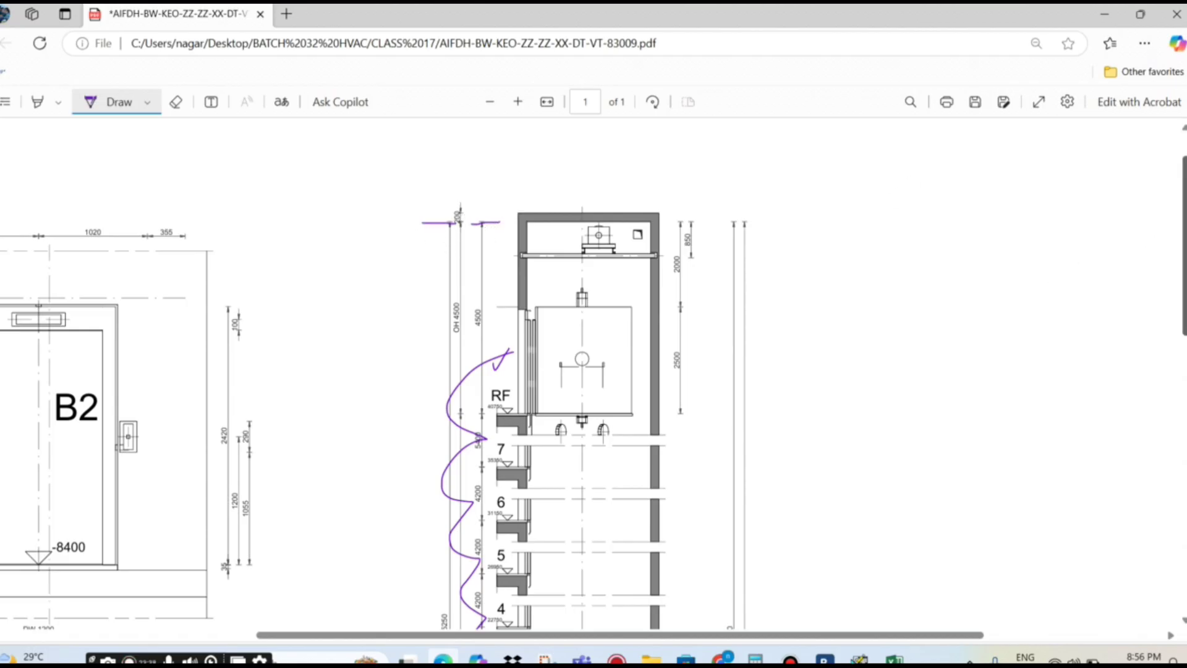
{"action": "scroll", "coordinate": [661, 252], "scroll_direction": "down", "scroll_amount": 6}
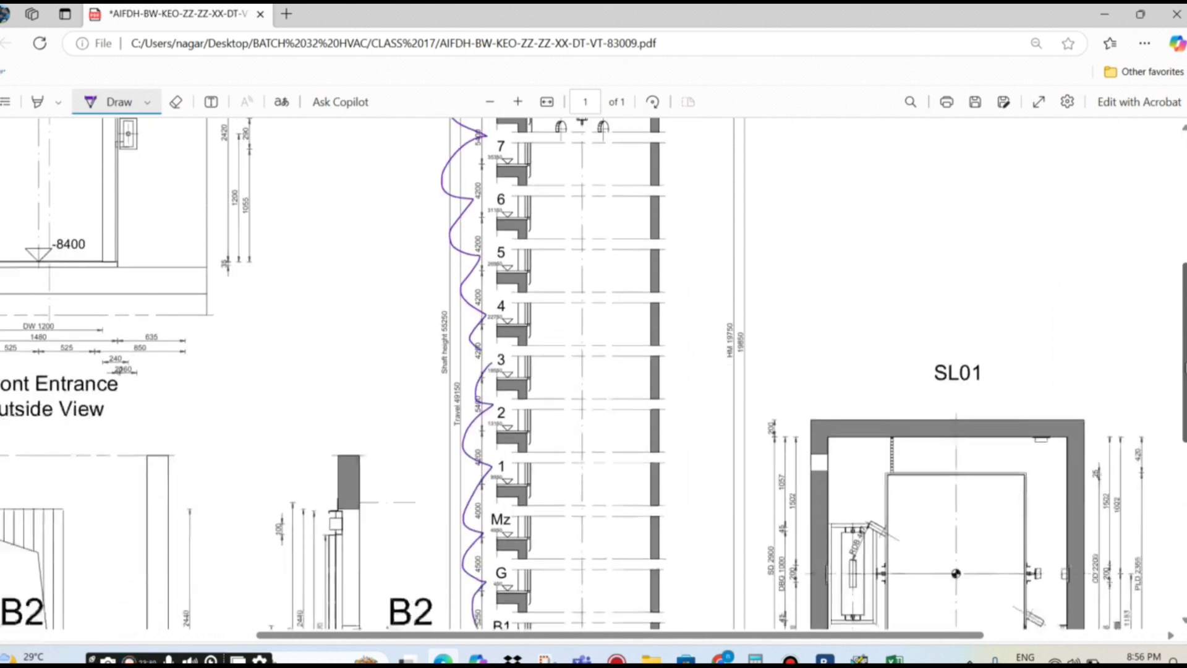
{"action": "mouse_move", "coordinate": [457, 248]}
{"action": "left_mouse_down"}
{"action": "mouse_move", "coordinate": [420, 281]}
{"action": "mouse_move", "coordinate": [456, 247]}
{"action": "left_mouse_up"}
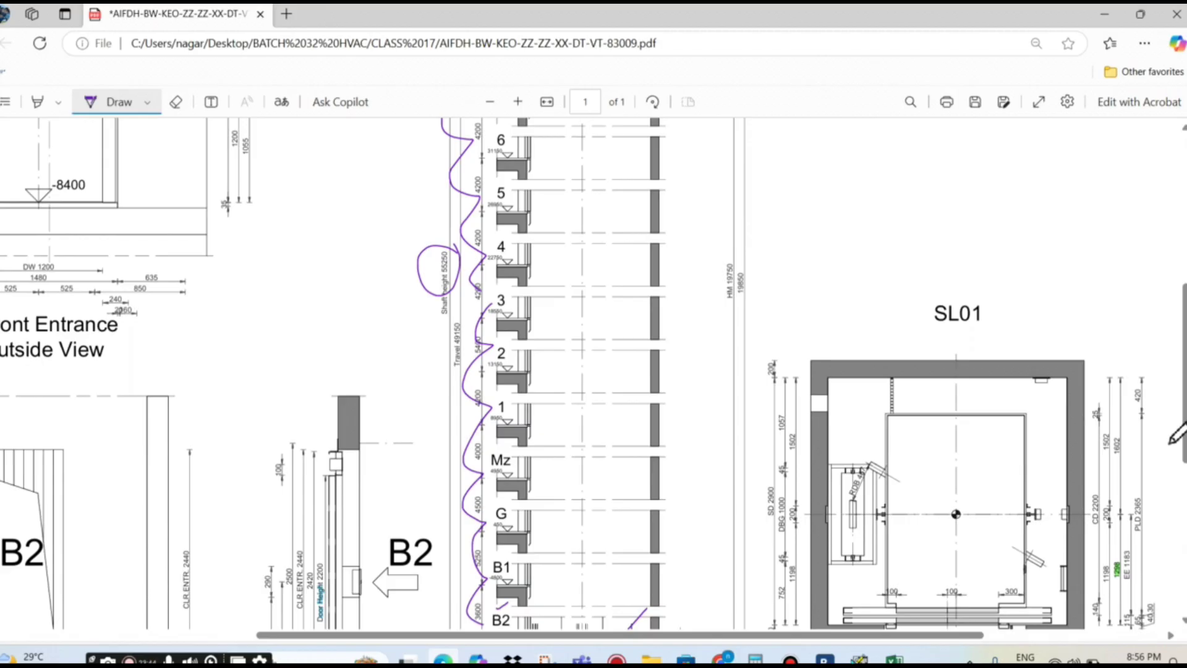
- Extend the purple line at the pit bottom out past the lower end of the shaft height dimension
{"action": "scroll", "coordinate": [1183, 473], "scroll_direction": "down", "scroll_amount": 1}
{"action": "scroll", "coordinate": [1183, 473], "scroll_direction": "down", "scroll_amount": 5}
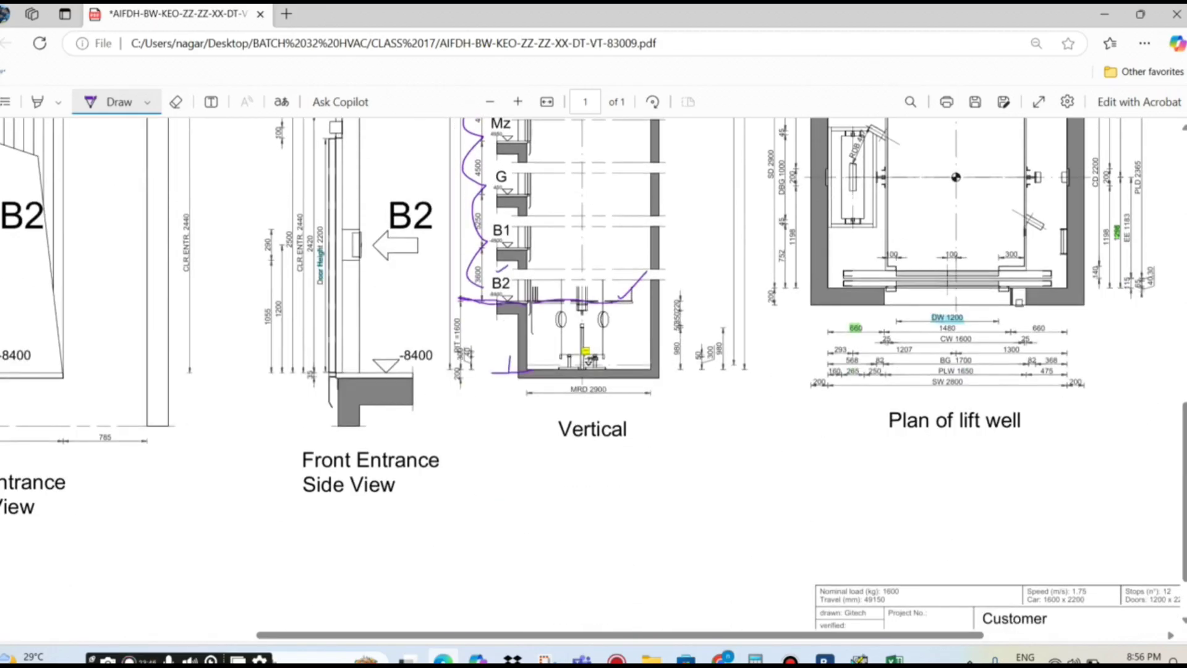
{"action": "left_click_drag", "start_coordinate": [509, 357], "coordinate": [422, 370]}
{"action": "scroll", "coordinate": [1172, 445], "scroll_direction": "up", "scroll_amount": 5}
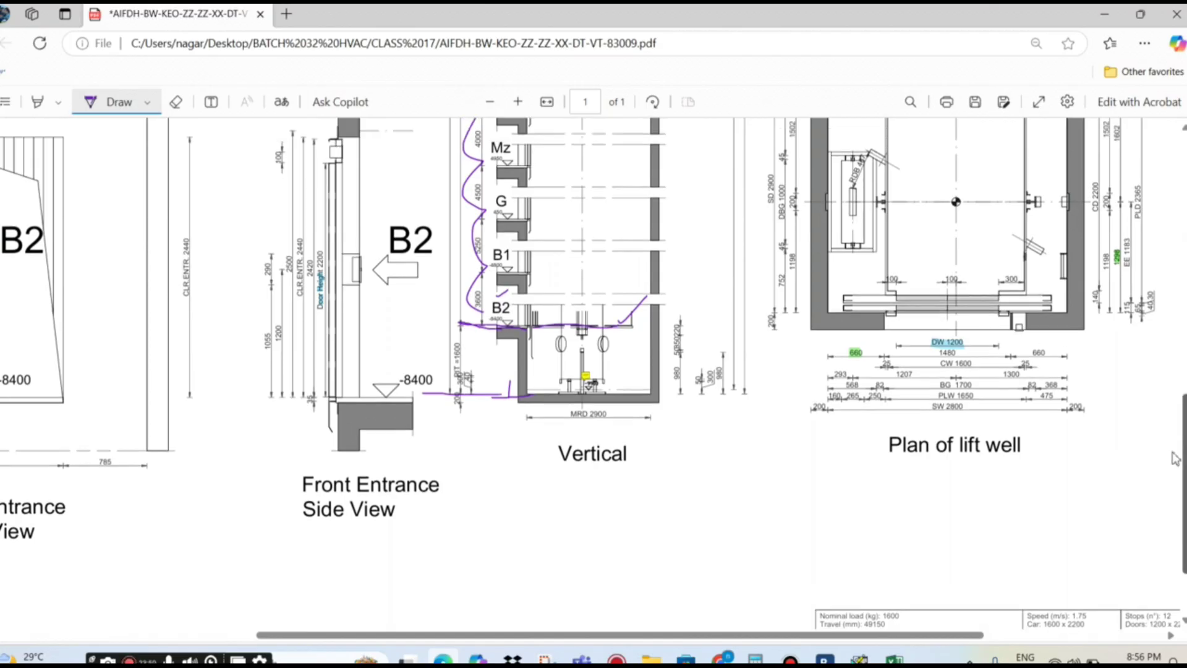
- Switch to the Excel workbook and check the Elevator shaft Height (H) and Elevator shaft width (W) inputs
{"action": "key", "text": "alt+Tab"}
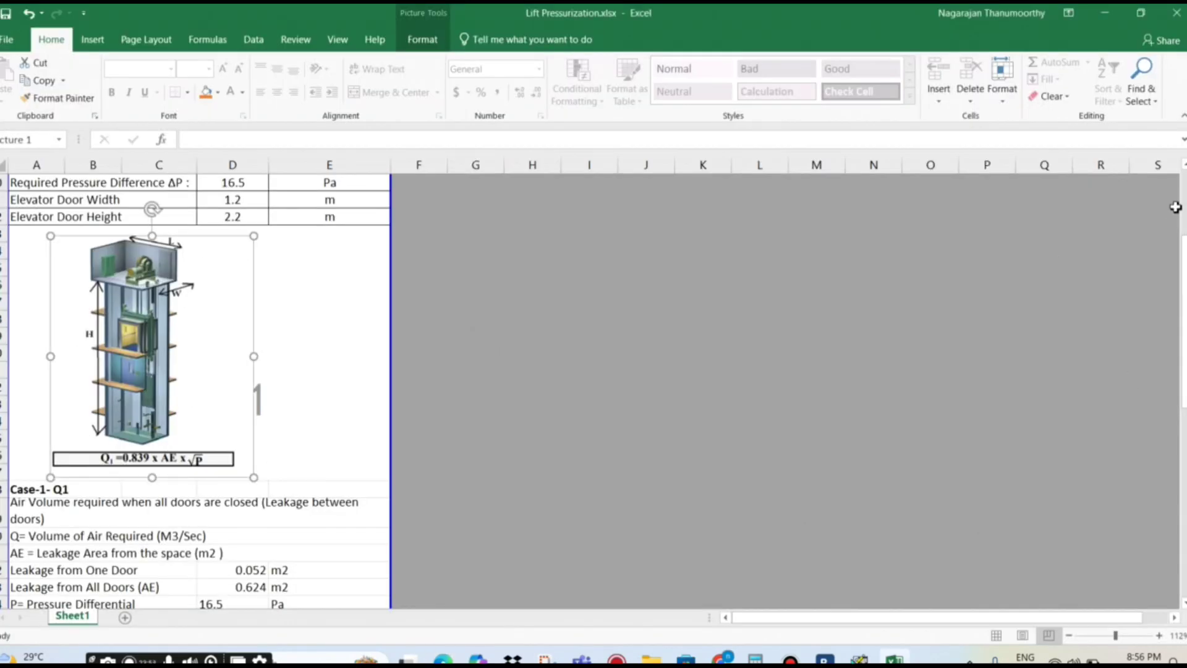
{"action": "scroll", "coordinate": [622, 193], "scroll_direction": "up", "scroll_amount": 4}
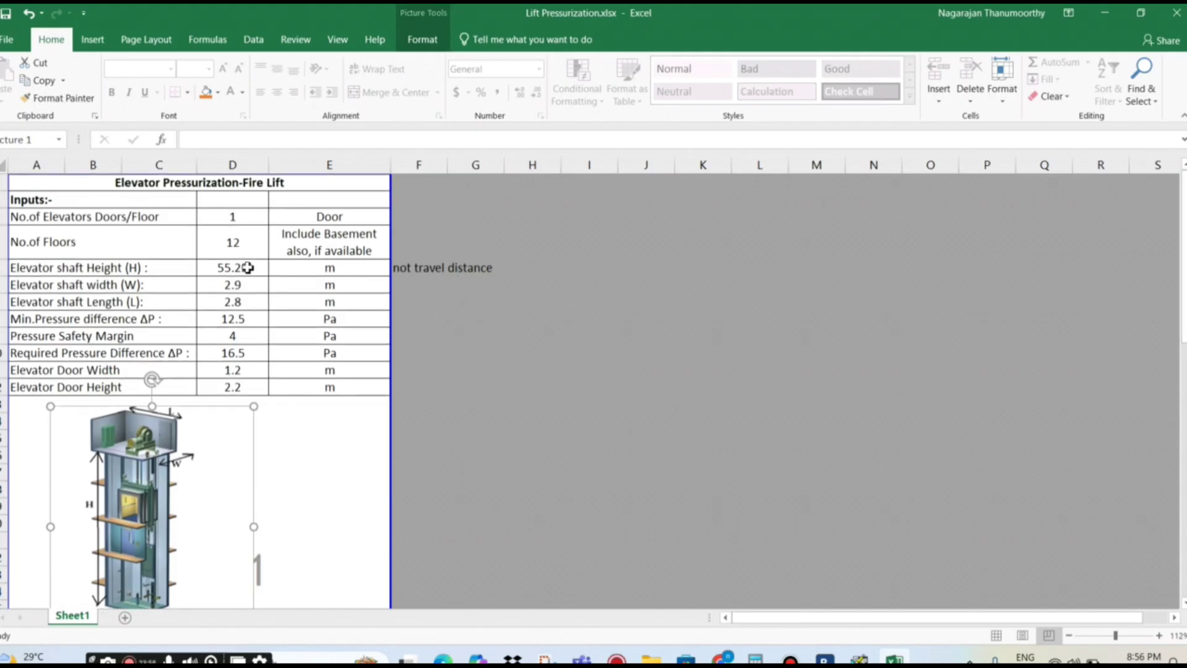
{"action": "left_click", "coordinate": [247, 267]}
{"action": "left_click", "coordinate": [249, 284]}
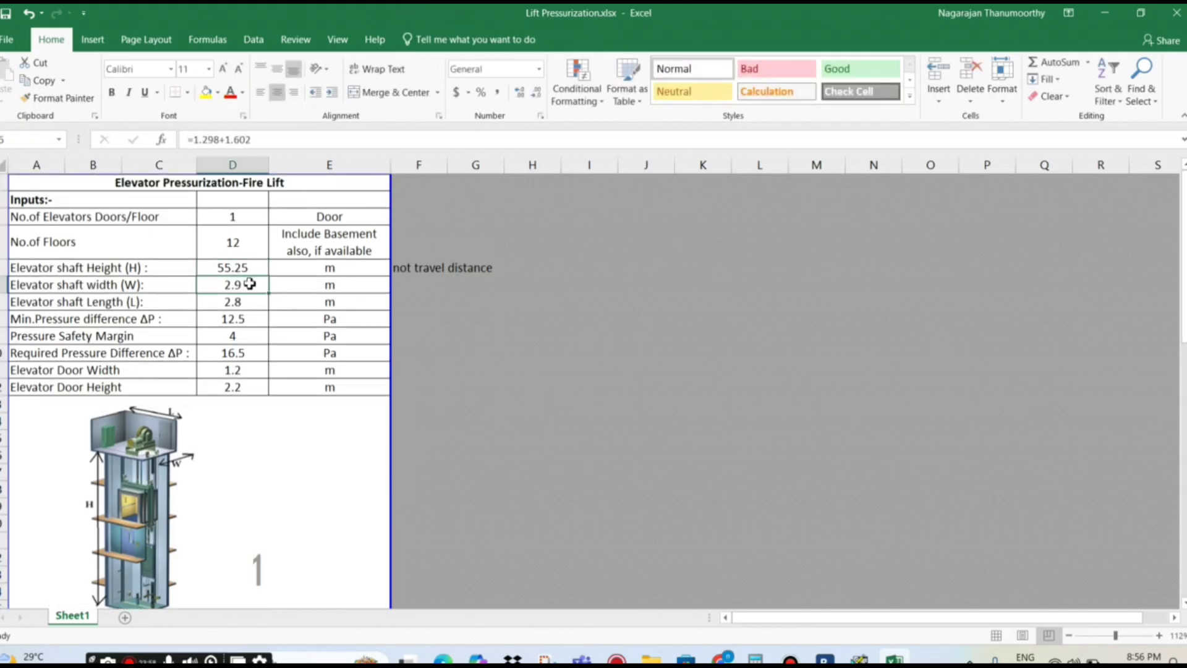
- Switch to the PDF and draw a purple line wall to wall across the inside of the shaft in the Plan of lift well
{"action": "key", "text": "alt+Tab"}
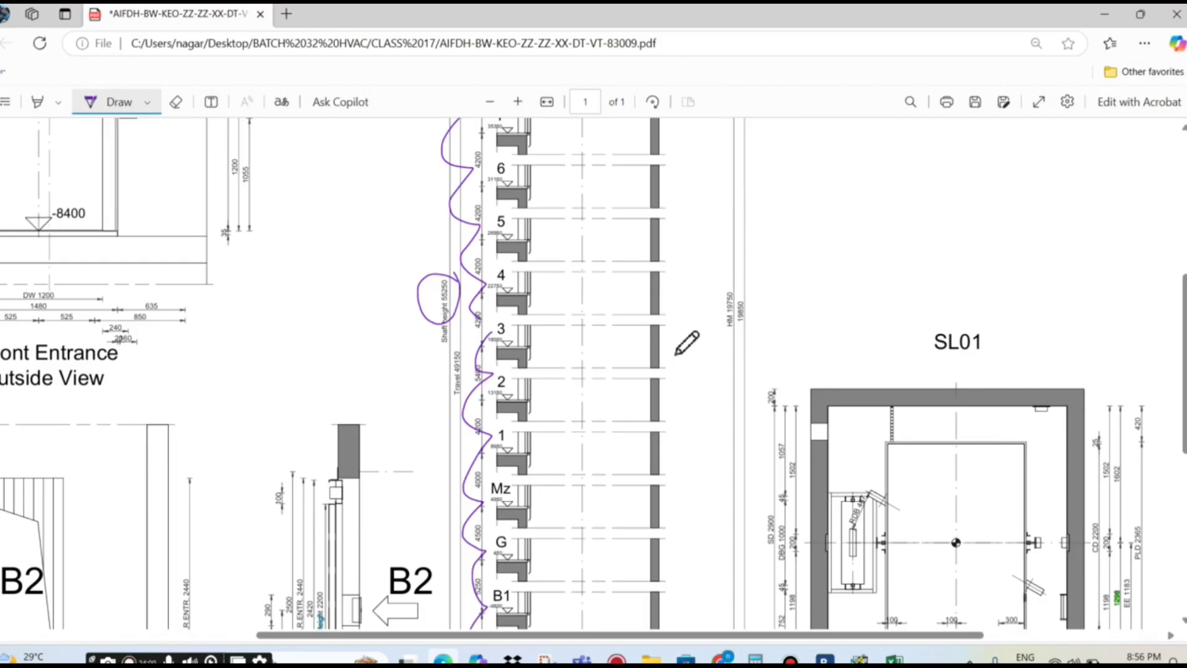
{"action": "scroll", "coordinate": [680, 355], "scroll_direction": "down", "scroll_amount": 3}
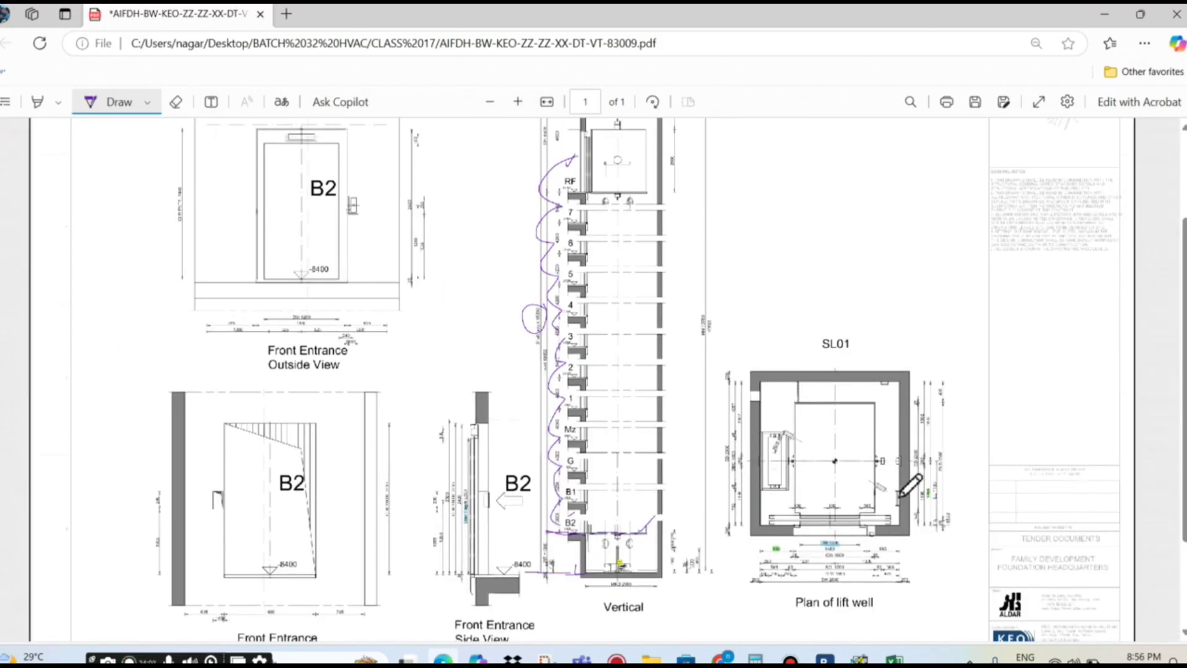
{"action": "scroll", "coordinate": [905, 488], "scroll_direction": "up", "scroll_amount": 3}
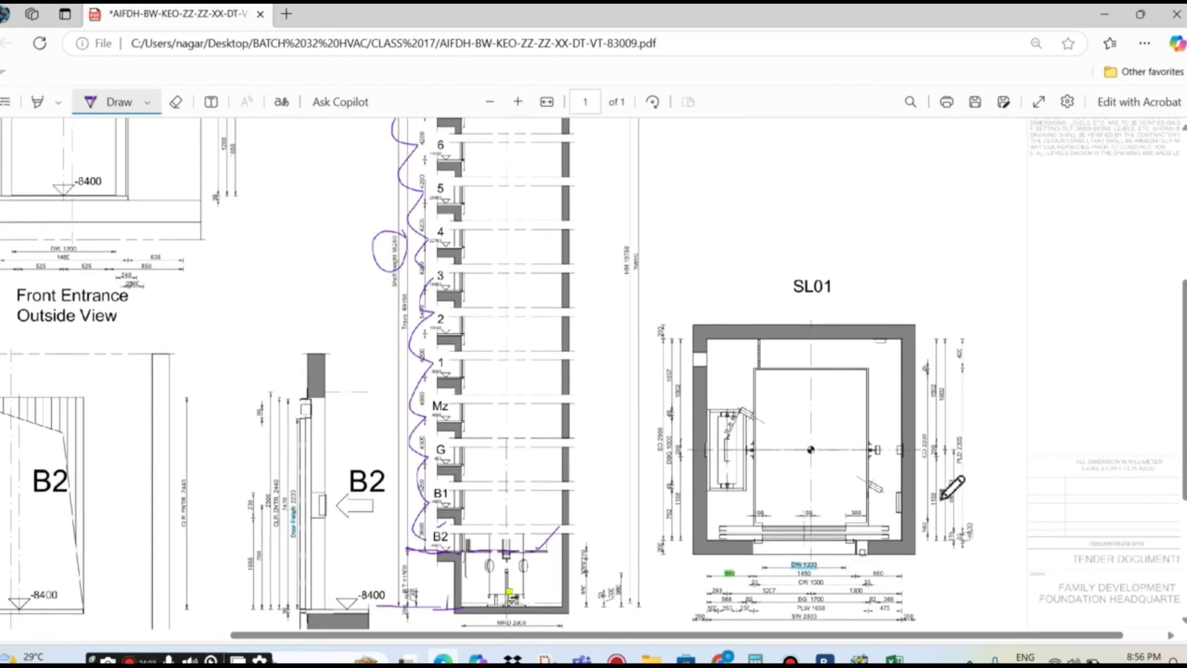
{"action": "scroll", "coordinate": [945, 495], "scroll_direction": "down", "scroll_amount": 2}
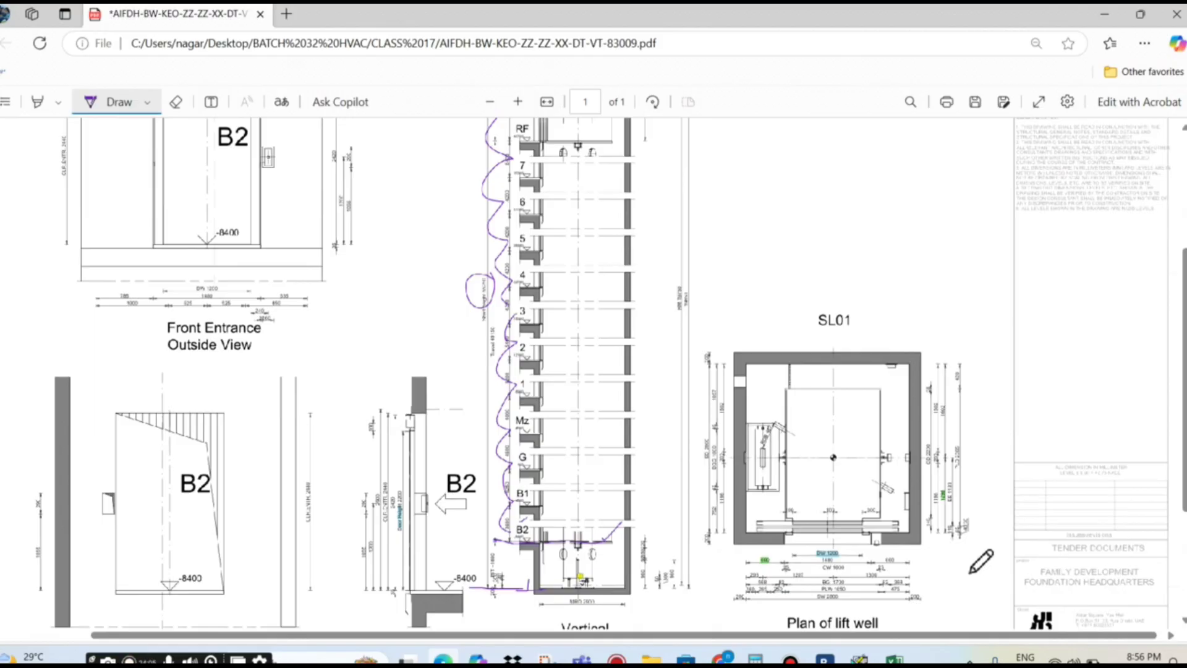
{"action": "scroll", "coordinate": [970, 564], "scroll_direction": "up", "scroll_amount": 4}
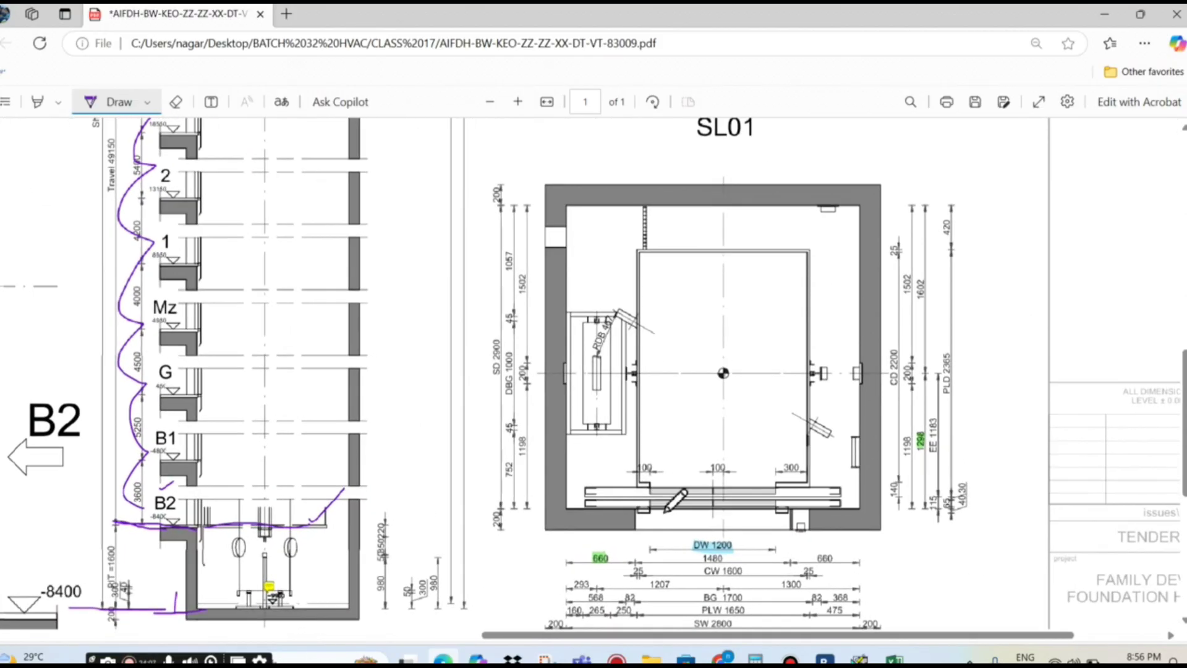
{"action": "left_click_drag", "start_coordinate": [567, 464], "coordinate": [672, 441]}
{"action": "mouse_move", "coordinate": [772, 450]}
{"action": "left_mouse_down"}
{"action": "mouse_move", "coordinate": [858, 450]}
{"action": "mouse_move", "coordinate": [856, 474]}
{"action": "left_mouse_up"}
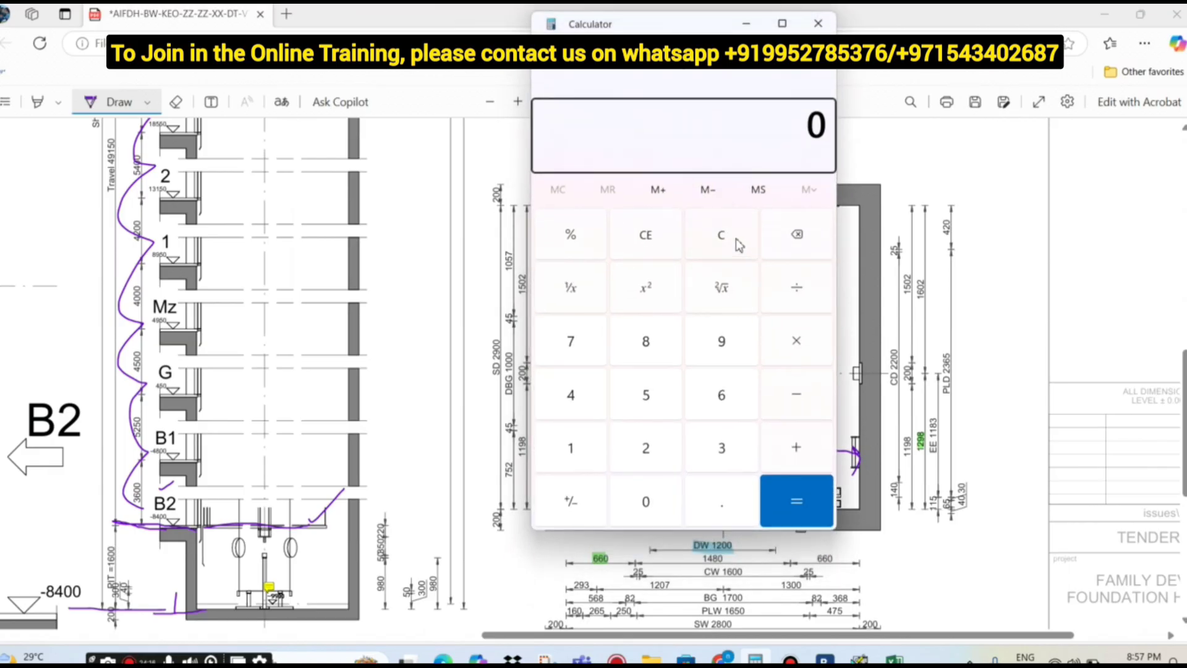
- Add 660, 1480 and 660 in the calculator and compare the sum with the shaft inputs in the Excel workbook
{"action": "type", "text": "6601480+660"}
{"action": "key", "text": "Return"}
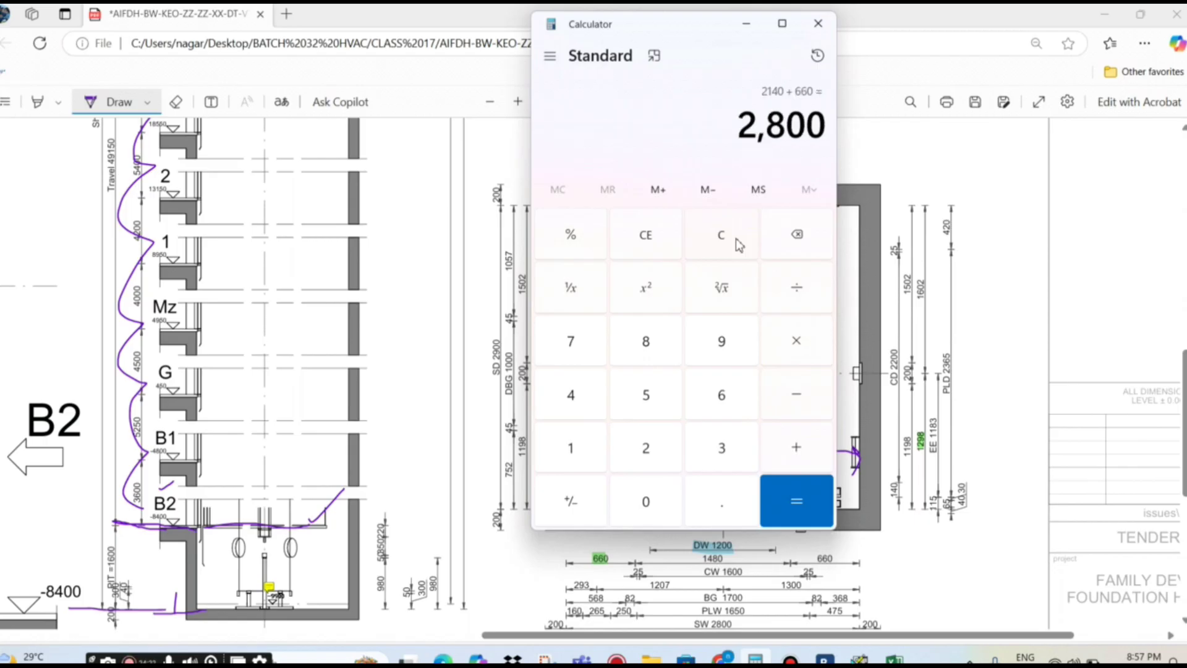
{"action": "left_click", "coordinate": [818, 24]}
{"action": "left_click", "coordinate": [896, 658]}
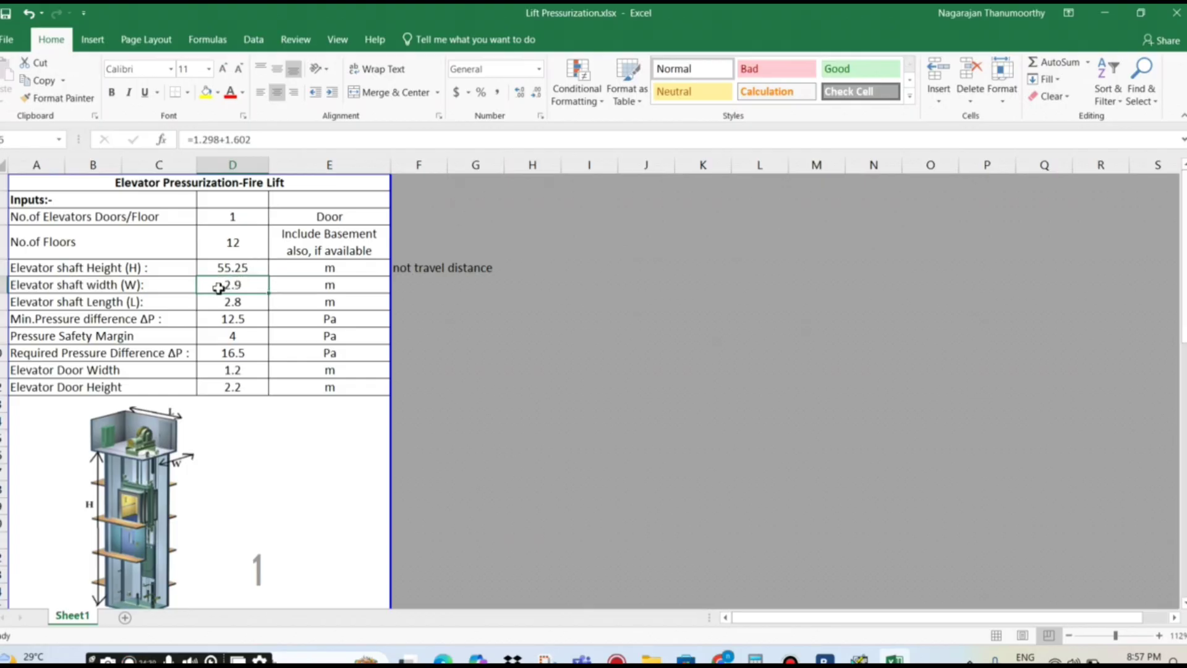
- Switch to the PDF and draw a purple double-headed arrow along the full inner depth of the lift well beside the 1298 dimension
{"action": "key", "text": "alt+Tab"}
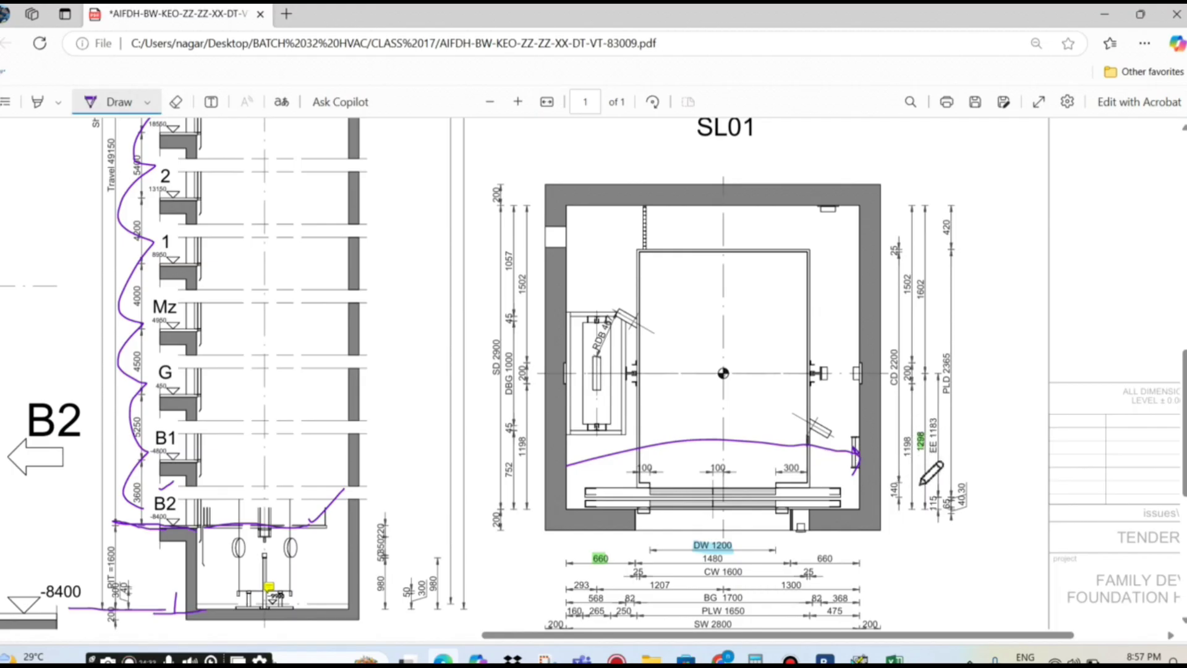
{"action": "mouse_move", "coordinate": [855, 510]}
{"action": "left_mouse_down"}
{"action": "mouse_move", "coordinate": [851, 208]}
{"action": "mouse_move", "coordinate": [869, 237]}
{"action": "left_mouse_up"}
{"action": "mouse_move", "coordinate": [845, 484]}
{"action": "left_mouse_down"}
{"action": "mouse_move", "coordinate": [854, 512]}
{"action": "mouse_move", "coordinate": [869, 486]}
{"action": "left_mouse_up"}
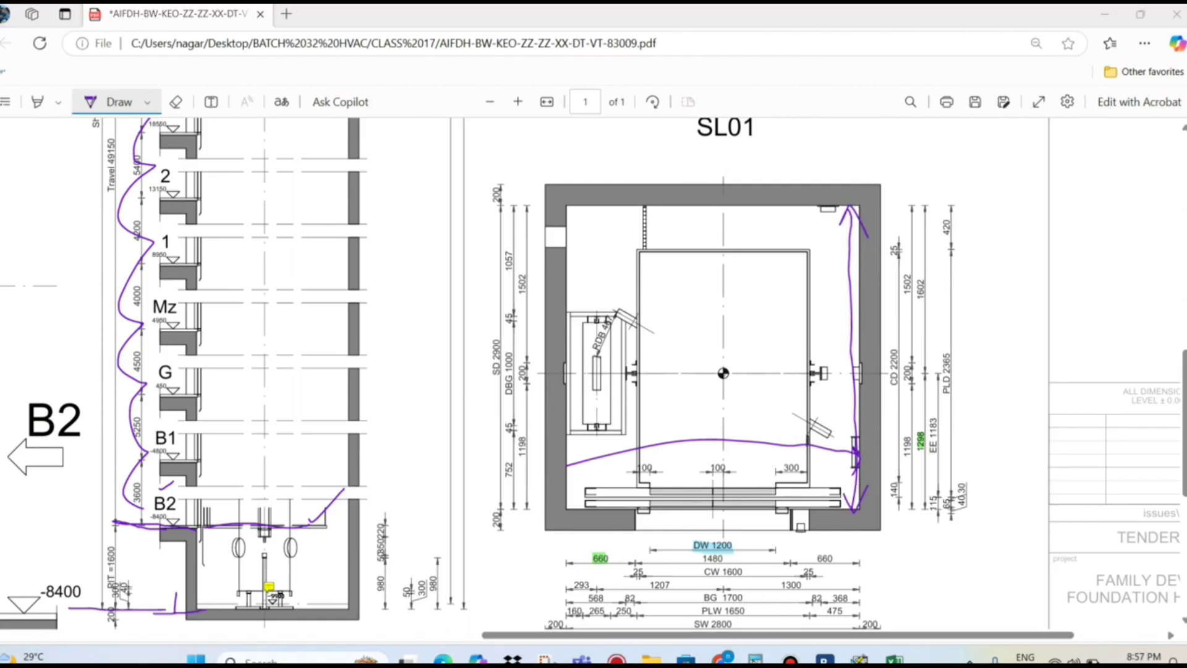
- Add 1298 and 1502 in the calculator, and put purple ticks at the 1602 and DW 1200 dimensions on the plan
{"action": "left_click", "coordinate": [756, 659]}
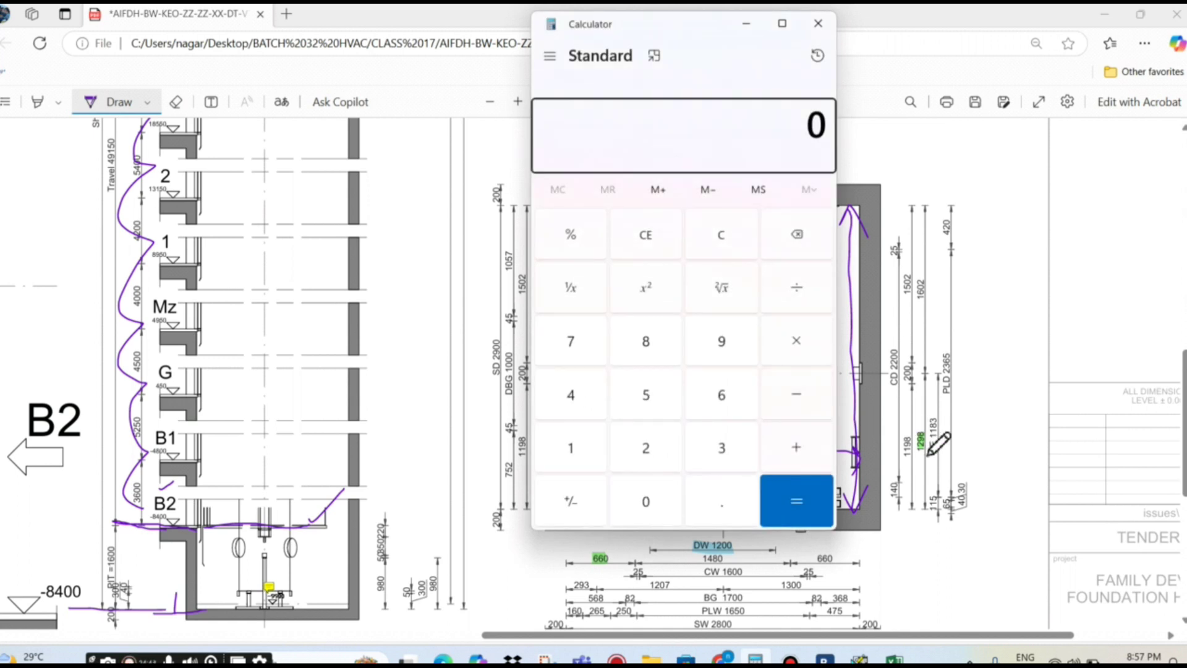
{"action": "type", "text": "1298 + "}
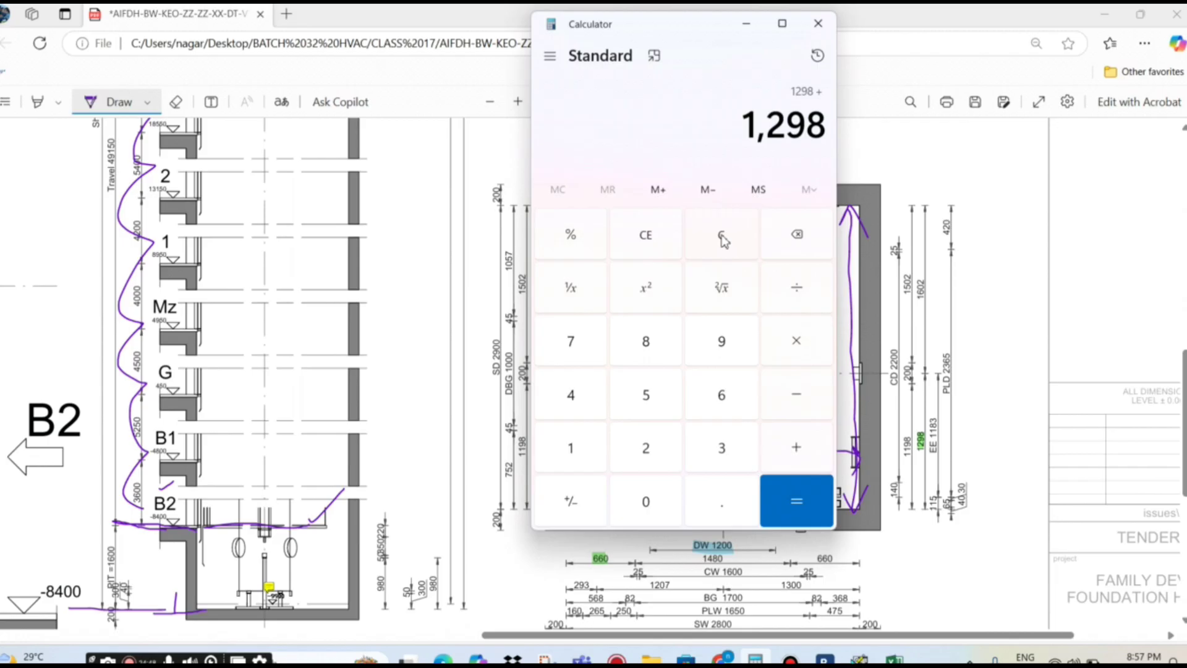
{"action": "type", "text": "1502"}
{"action": "key", "text": "Return"}
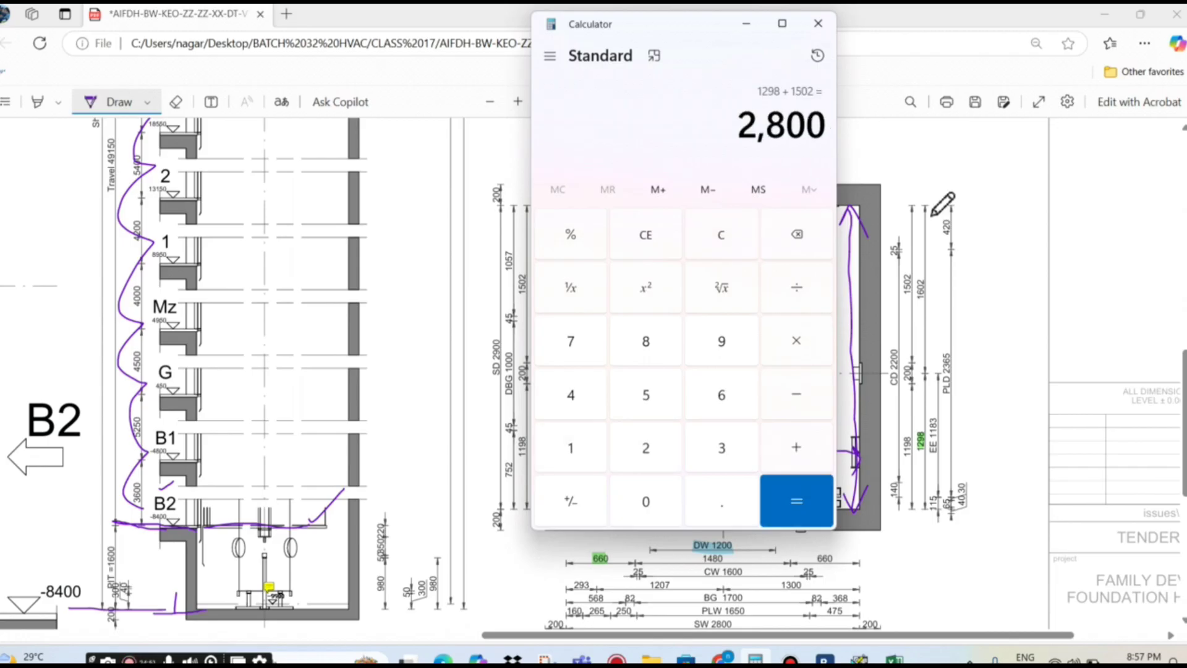
{"action": "left_click_drag", "start_coordinate": [912, 300], "coordinate": [964, 249]}
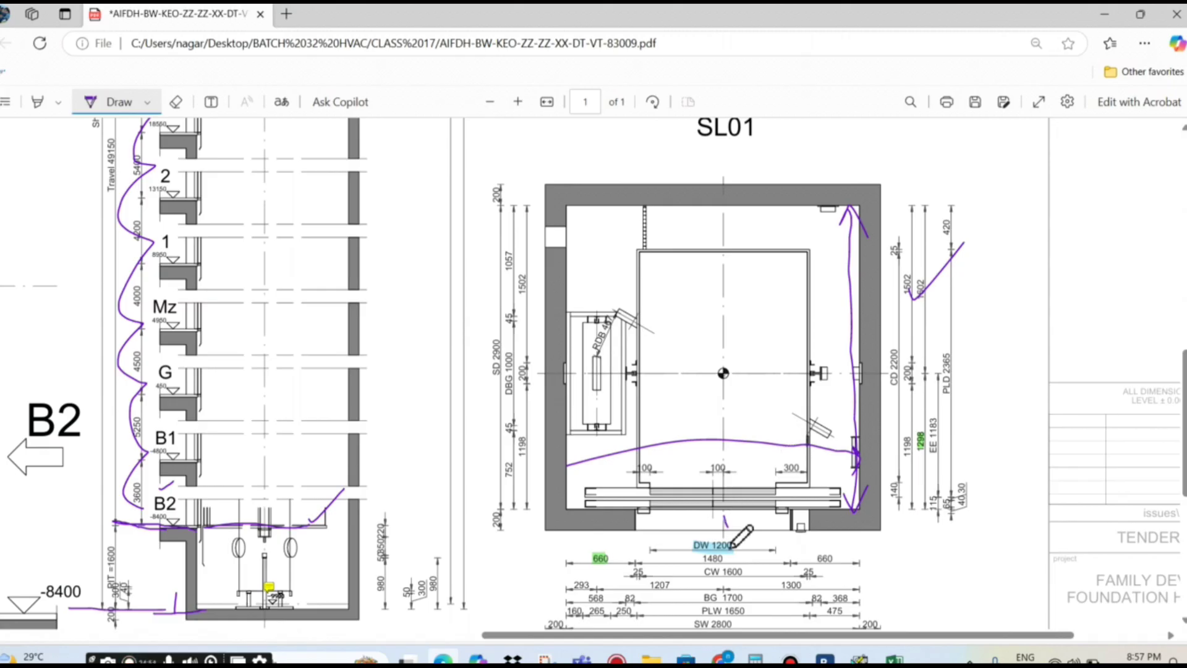
- Switch to the Excel workbook and check the formulas behind the Elevator shaft width (W) and Elevator shaft Length (L)
{"action": "left_click", "coordinate": [894, 657]}
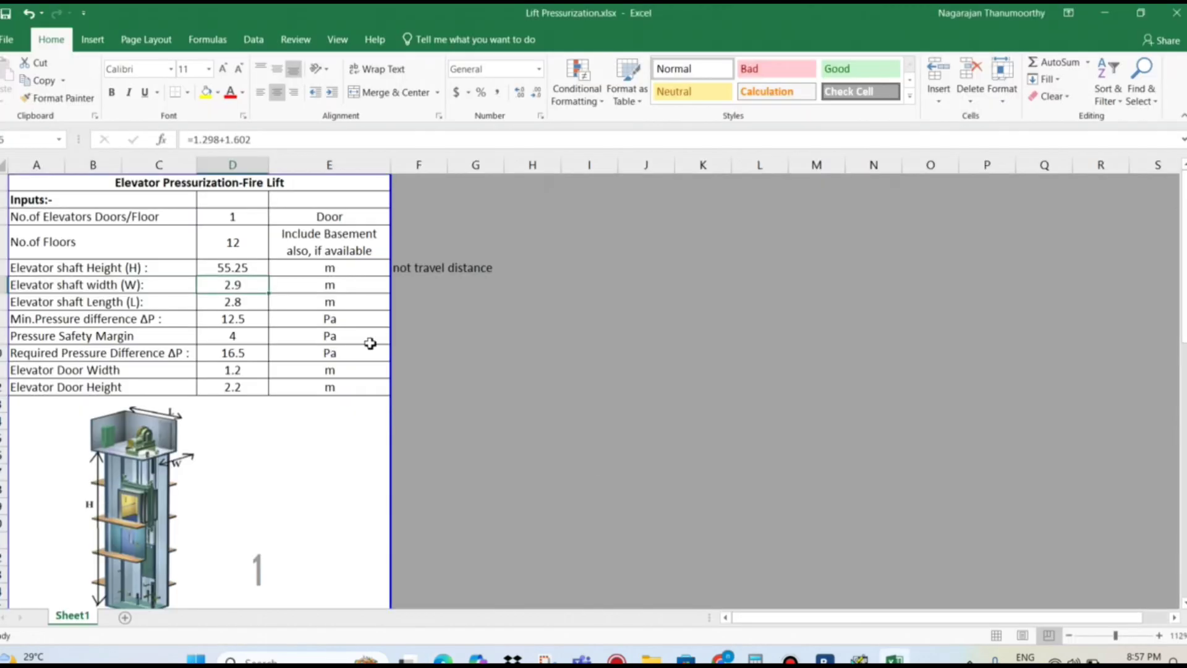
{"action": "left_click", "coordinate": [222, 305]}
{"action": "left_click", "coordinate": [233, 283]}
{"action": "left_click", "coordinate": [233, 300]}
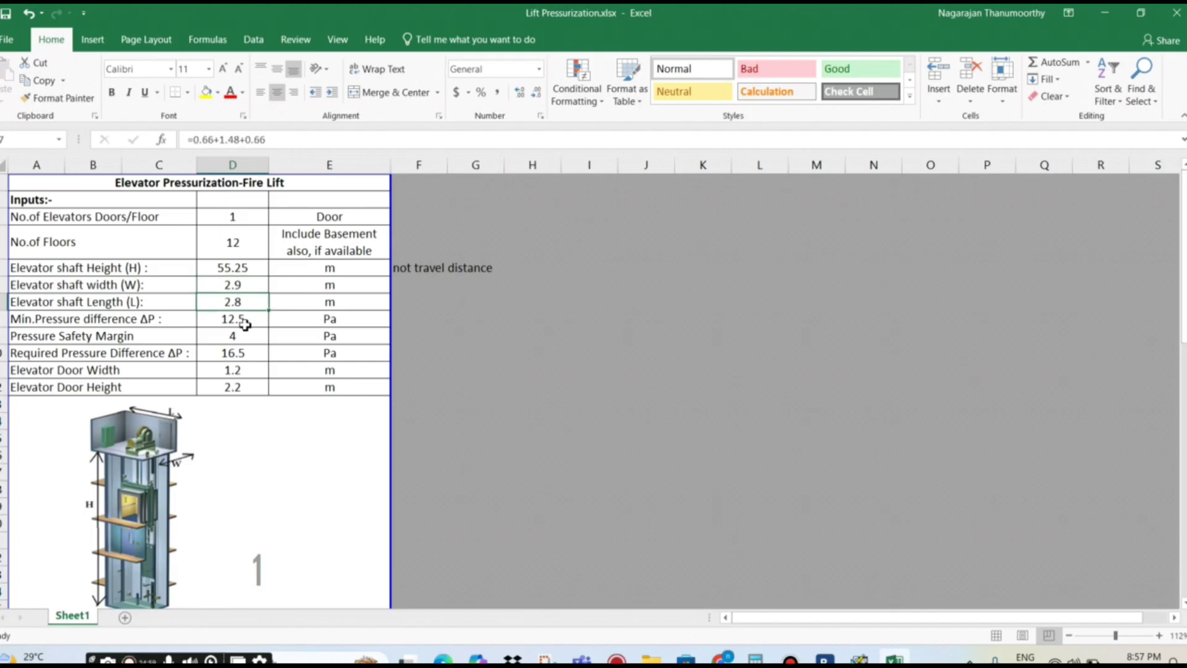
- Review the Min.Pressure difference, Pressure Safety Margin and Required Pressure Difference inputs one by one
{"action": "left_click", "coordinate": [244, 321]}
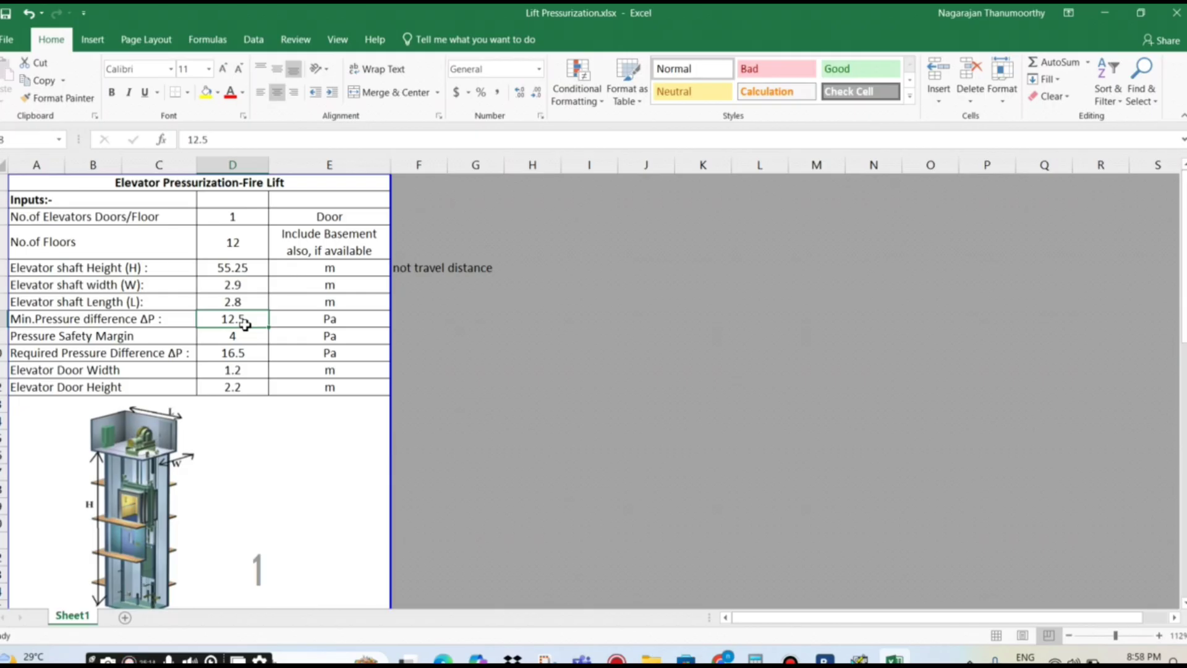
{"action": "key", "text": "Down"}
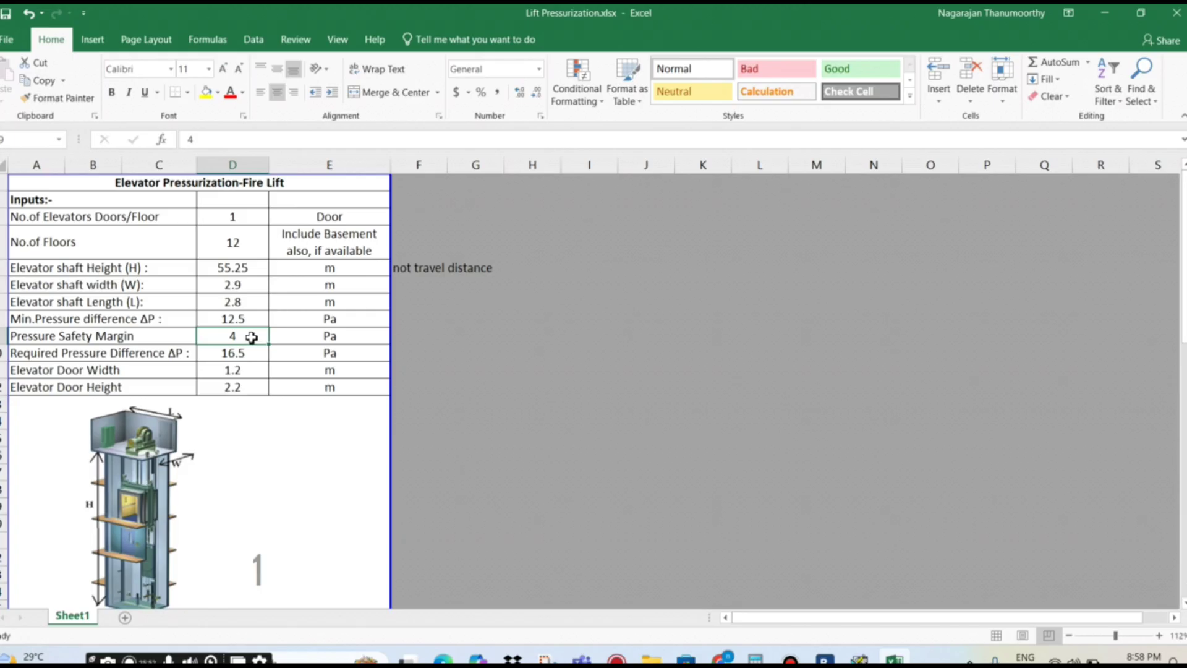
{"action": "key", "text": "Down"}
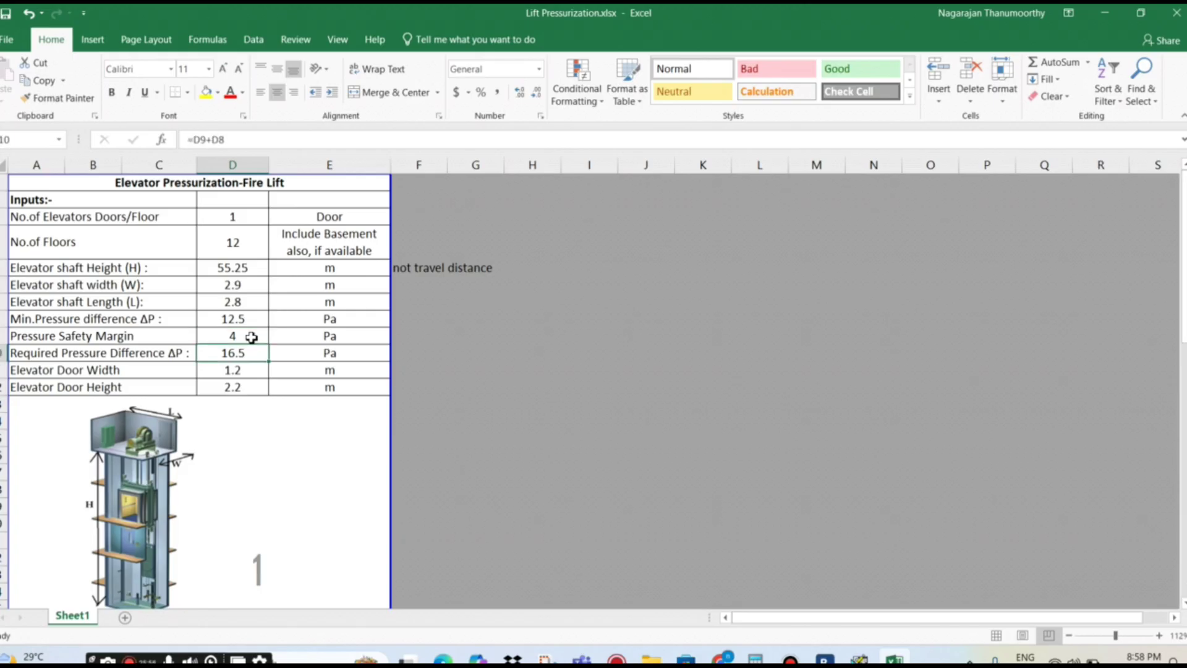
- Check the Elevator Door Width input, then bracket the door opening on the PDF plan and circle the DW 1200 dimension in purple
{"action": "left_click", "coordinate": [244, 370]}
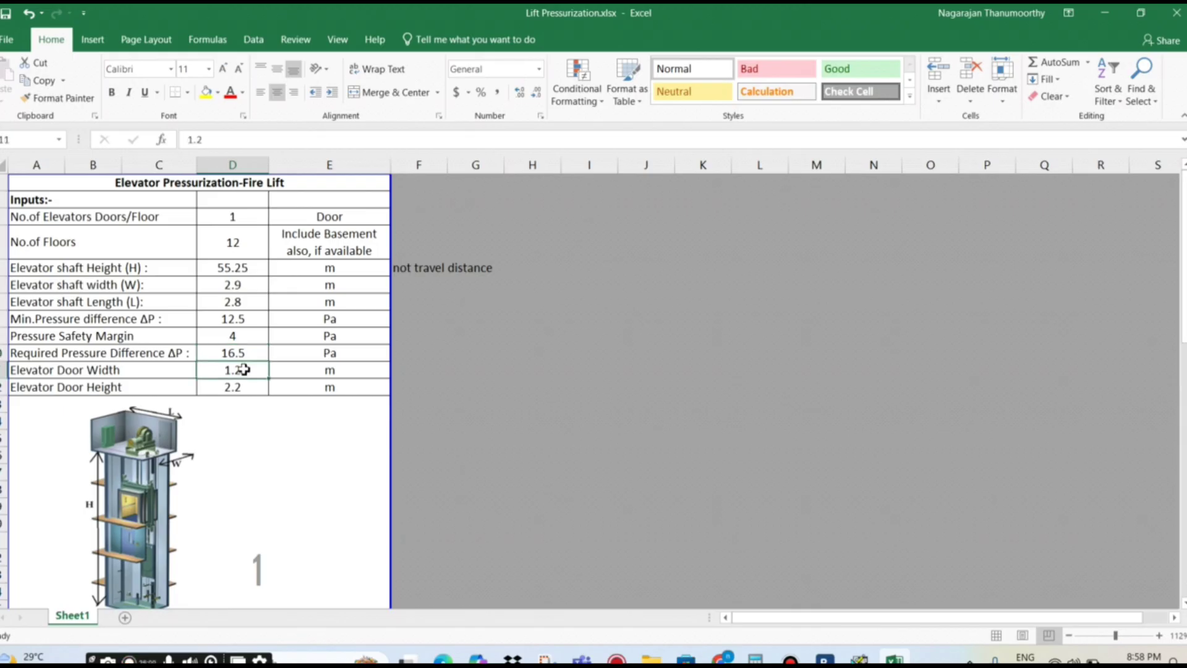
{"action": "key", "text": "alt+Tab"}
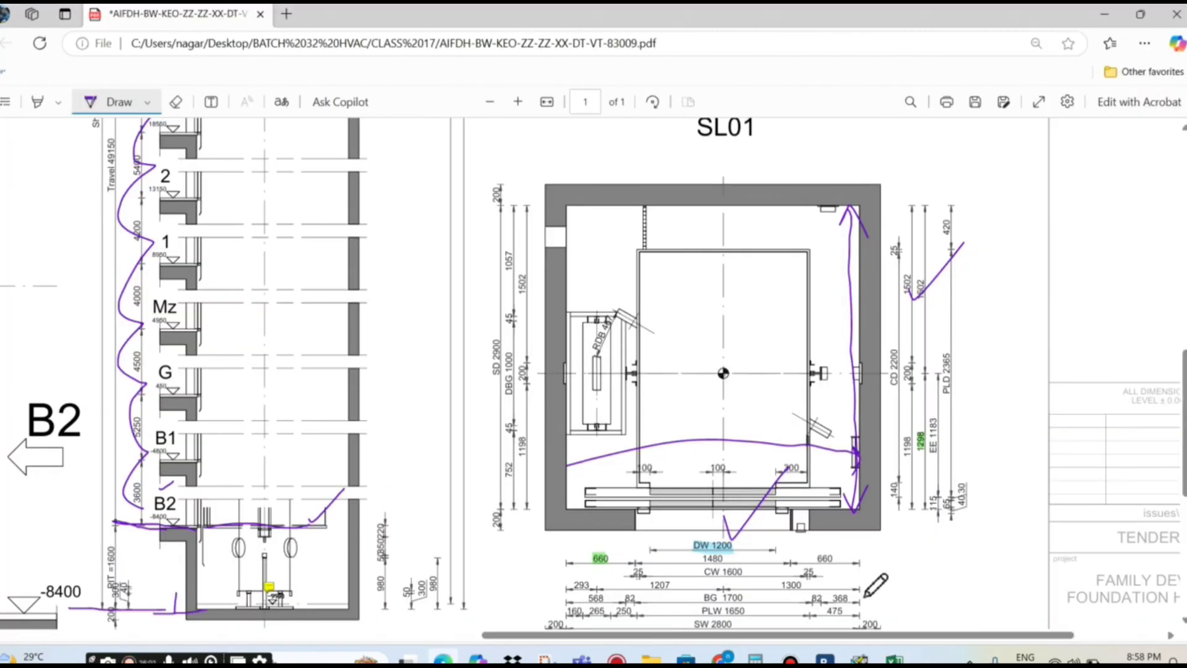
{"action": "scroll", "coordinate": [1178, 470], "scroll_direction": "down", "scroll_amount": 3}
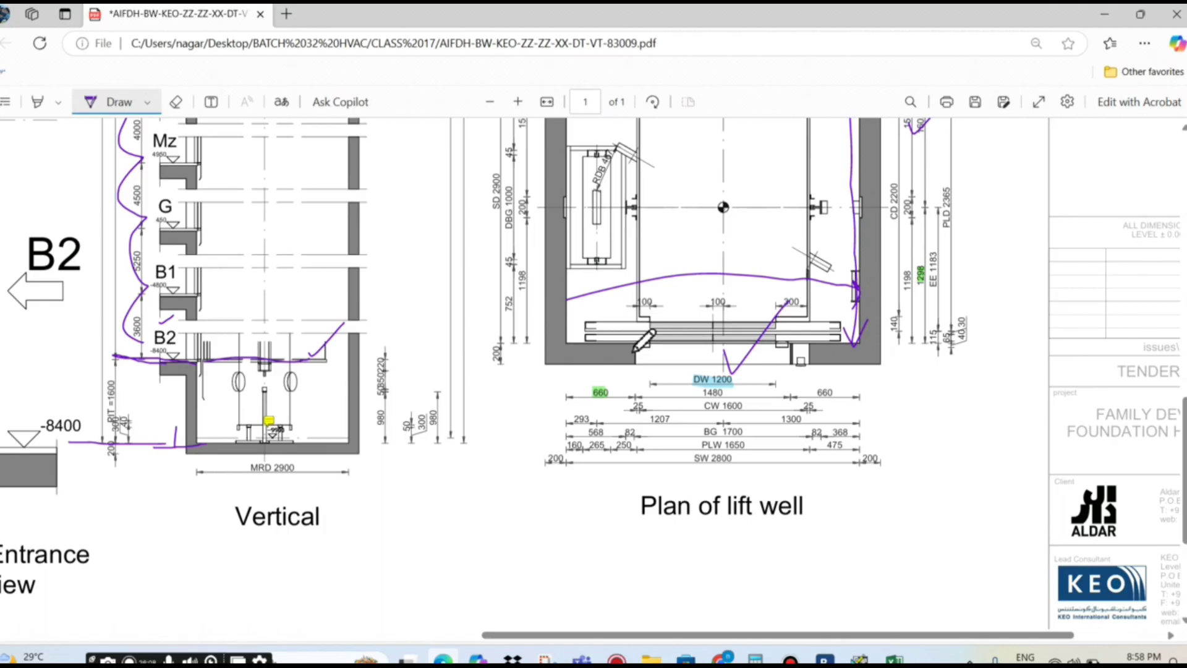
{"action": "mouse_move", "coordinate": [635, 344]}
{"action": "left_mouse_down"}
{"action": "mouse_move", "coordinate": [638, 373]}
{"action": "mouse_move", "coordinate": [794, 357]}
{"action": "mouse_move", "coordinate": [792, 343]}
{"action": "mouse_move", "coordinate": [792, 376]}
{"action": "left_mouse_up"}
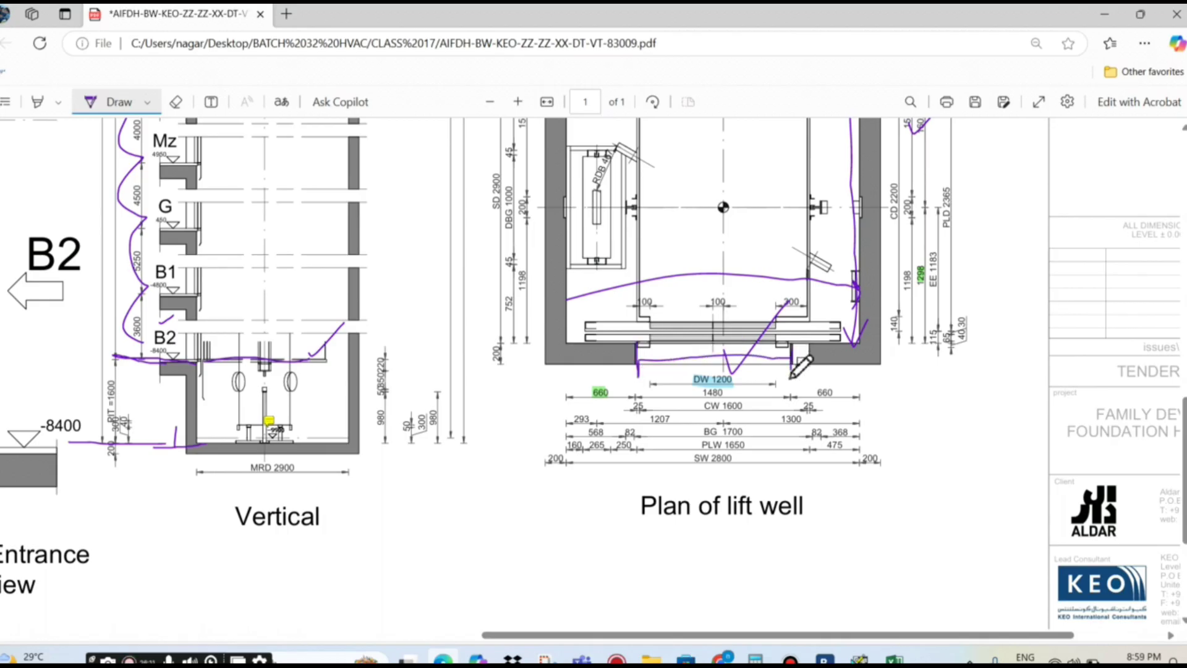
{"action": "mouse_move", "coordinate": [658, 394]}
{"action": "left_mouse_down"}
{"action": "mouse_move", "coordinate": [711, 398]}
{"action": "mouse_move", "coordinate": [742, 371]}
{"action": "mouse_move", "coordinate": [654, 382]}
{"action": "left_mouse_up"}
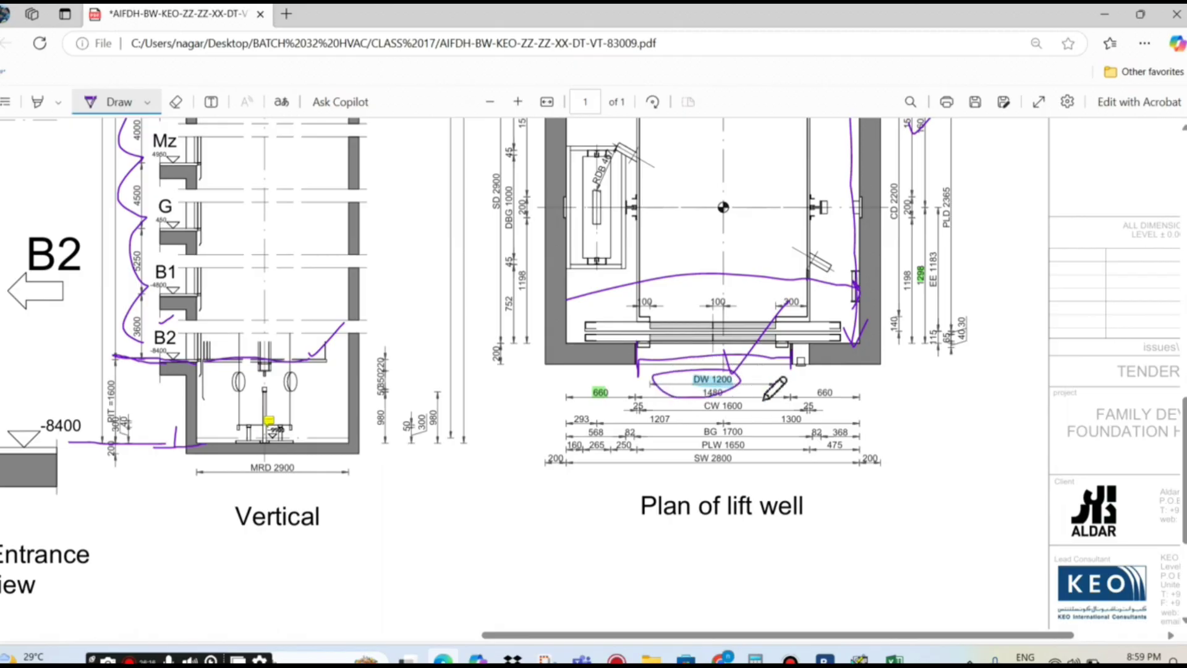
- Draw a second purple line across the inside of the lift well and another along the door opening
{"action": "scroll", "coordinate": [766, 399], "scroll_direction": "down", "scroll_amount": 3}
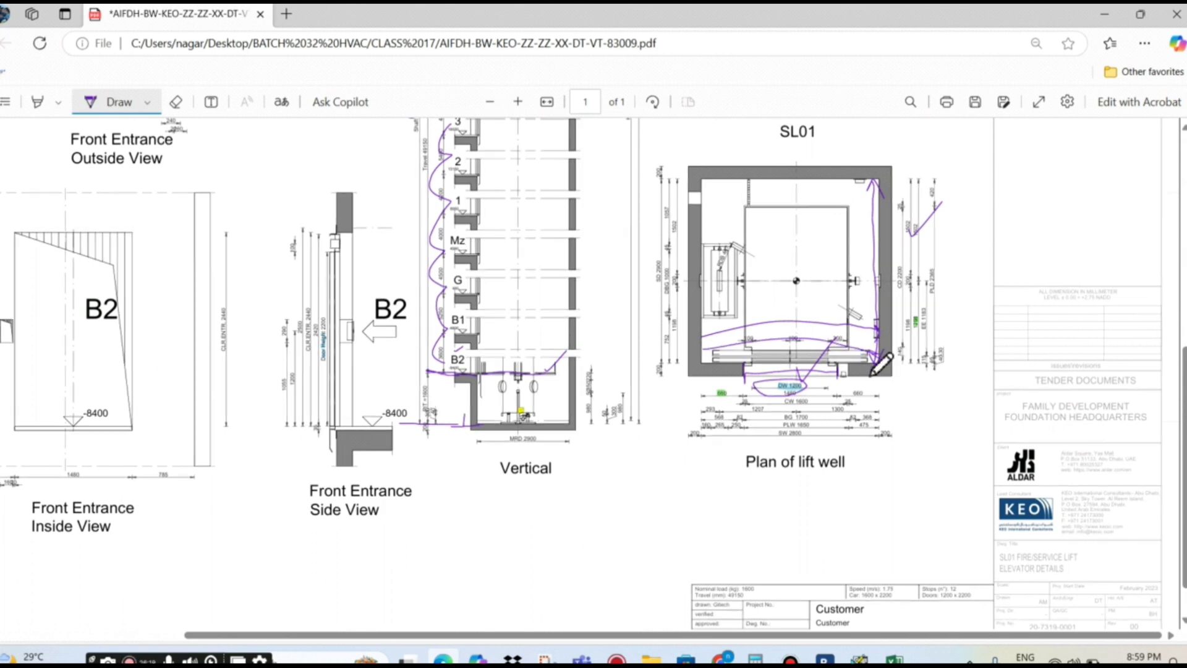
{"action": "scroll", "coordinate": [786, 383], "scroll_direction": "up", "scroll_amount": 2}
{"action": "left_click_drag", "start_coordinate": [732, 374], "coordinate": [848, 371]}
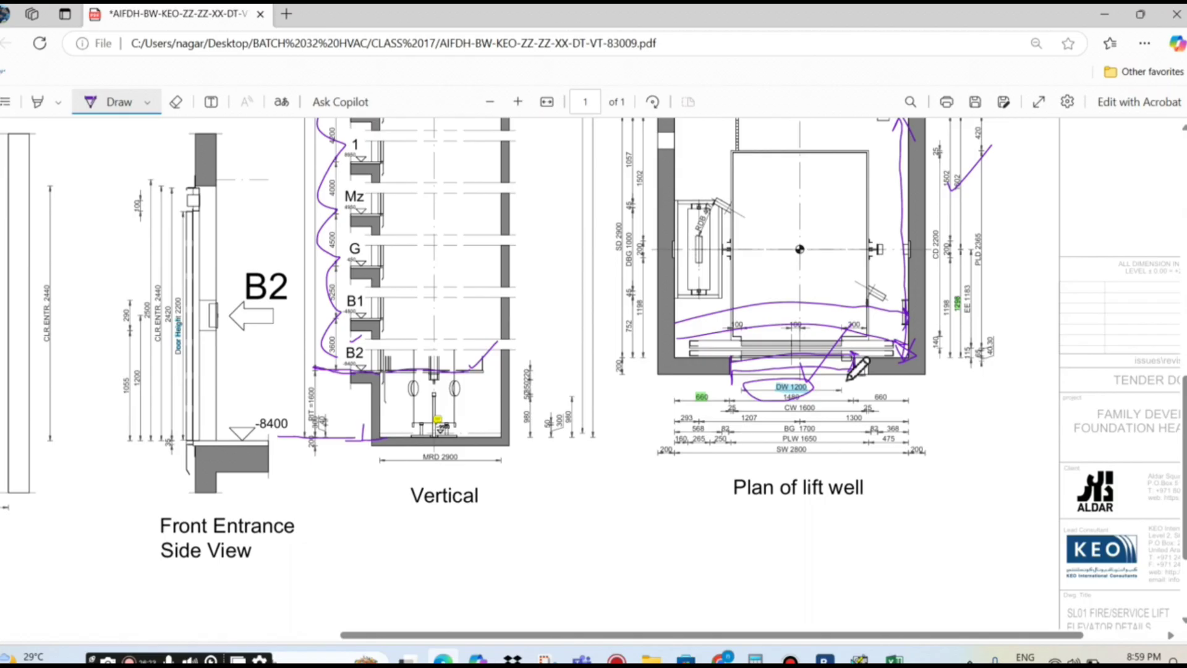
- In the Front Entrance Side View, draw the full opening height, underline the door head, and tick the 2420 and Door Height 2200 dimensions
{"action": "scroll", "coordinate": [132, 267], "scroll_direction": "up", "scroll_amount": 2}
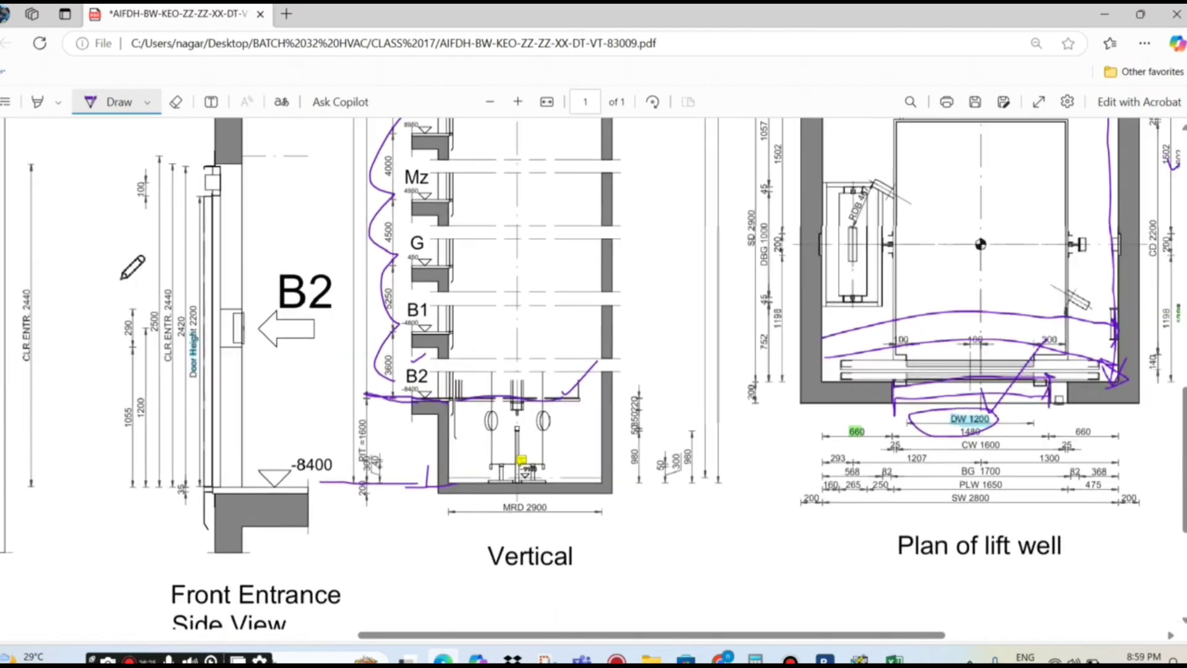
{"action": "scroll", "coordinate": [131, 267], "scroll_direction": "up", "scroll_amount": 3}
{"action": "left_click_drag", "start_coordinate": [212, 379], "coordinate": [227, 351]}
{"action": "mouse_move", "coordinate": [246, 537]}
{"action": "left_mouse_down"}
{"action": "mouse_move", "coordinate": [282, 538]}
{"action": "mouse_move", "coordinate": [279, 156]}
{"action": "mouse_move", "coordinate": [260, 155]}
{"action": "mouse_move", "coordinate": [291, 155]}
{"action": "left_mouse_up"}
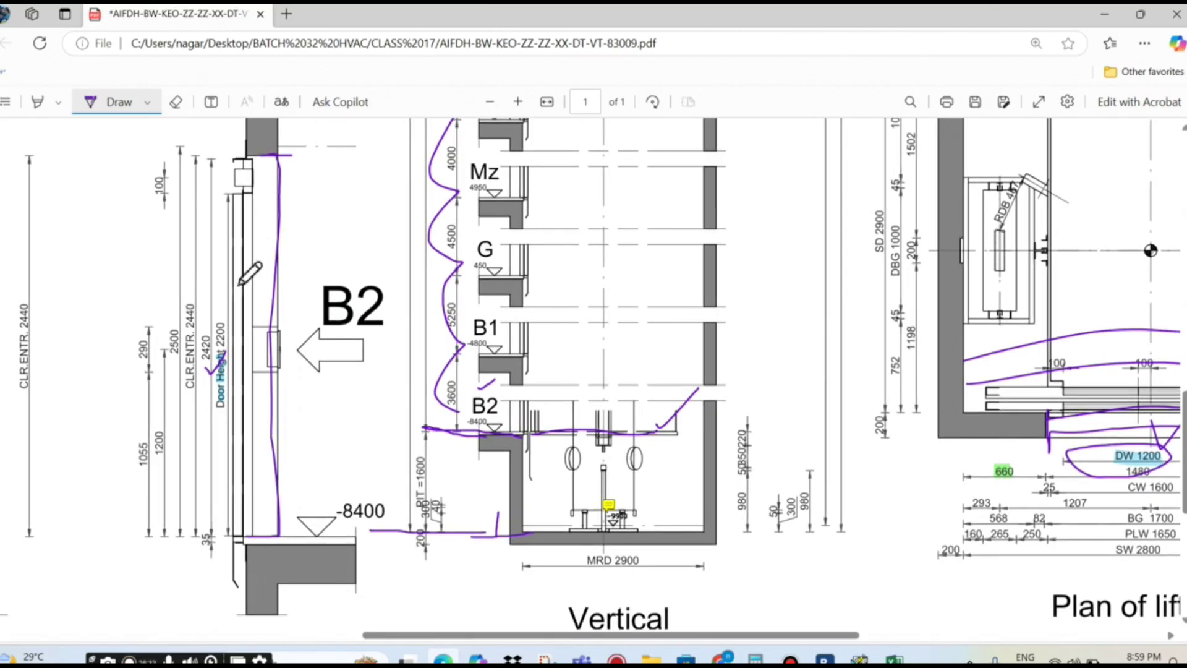
{"action": "left_click_drag", "start_coordinate": [266, 162], "coordinate": [249, 196]}
{"action": "left_click_drag", "start_coordinate": [215, 319], "coordinate": [253, 290]}
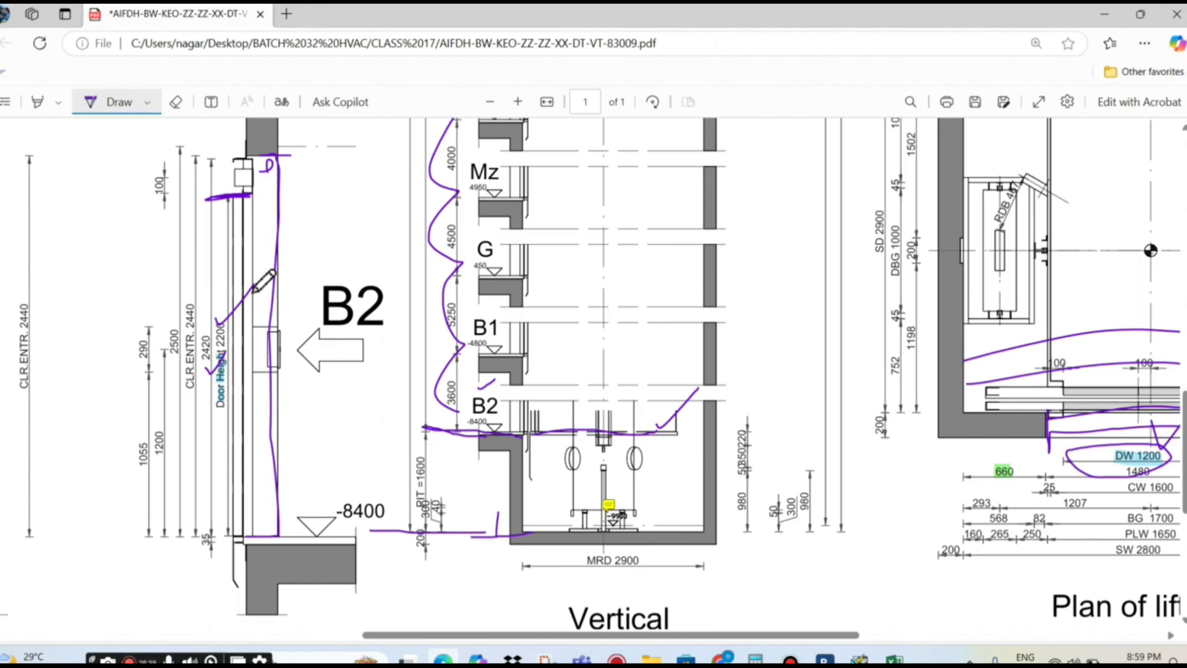
- Add a short purple stroke at the DW 1200 dimension on the plan and switch to the Excel workbook
{"action": "scroll", "coordinate": [697, 396], "scroll_direction": "down", "scroll_amount": 1}
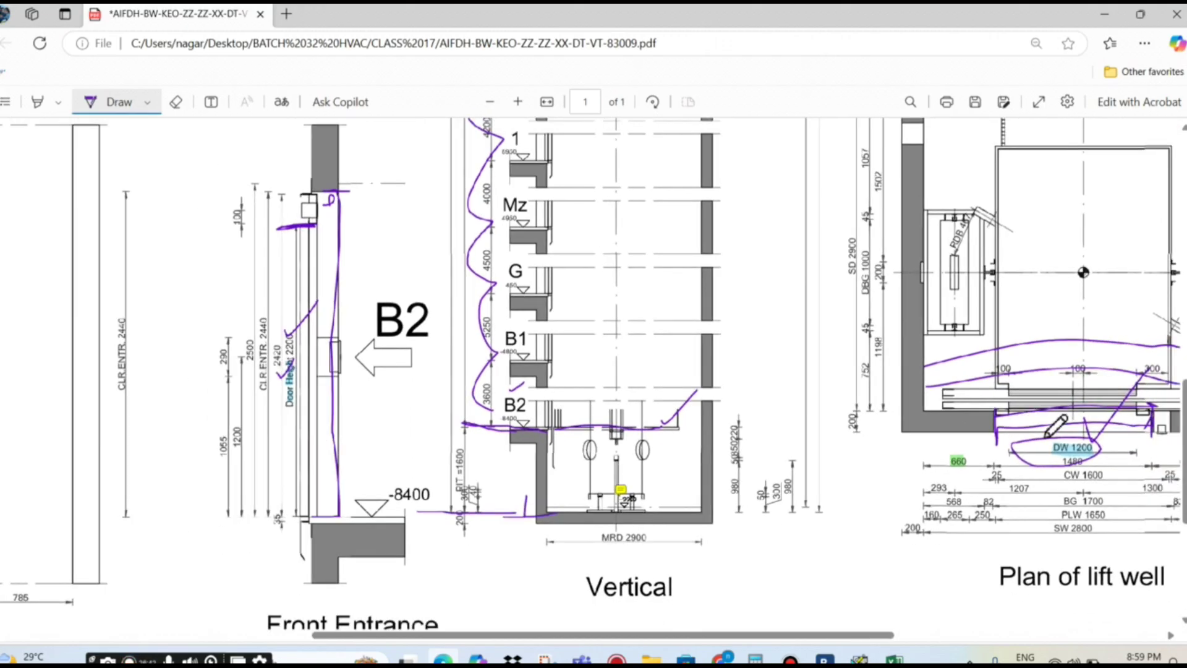
{"action": "left_click_drag", "start_coordinate": [1086, 418], "coordinate": [1095, 445]}
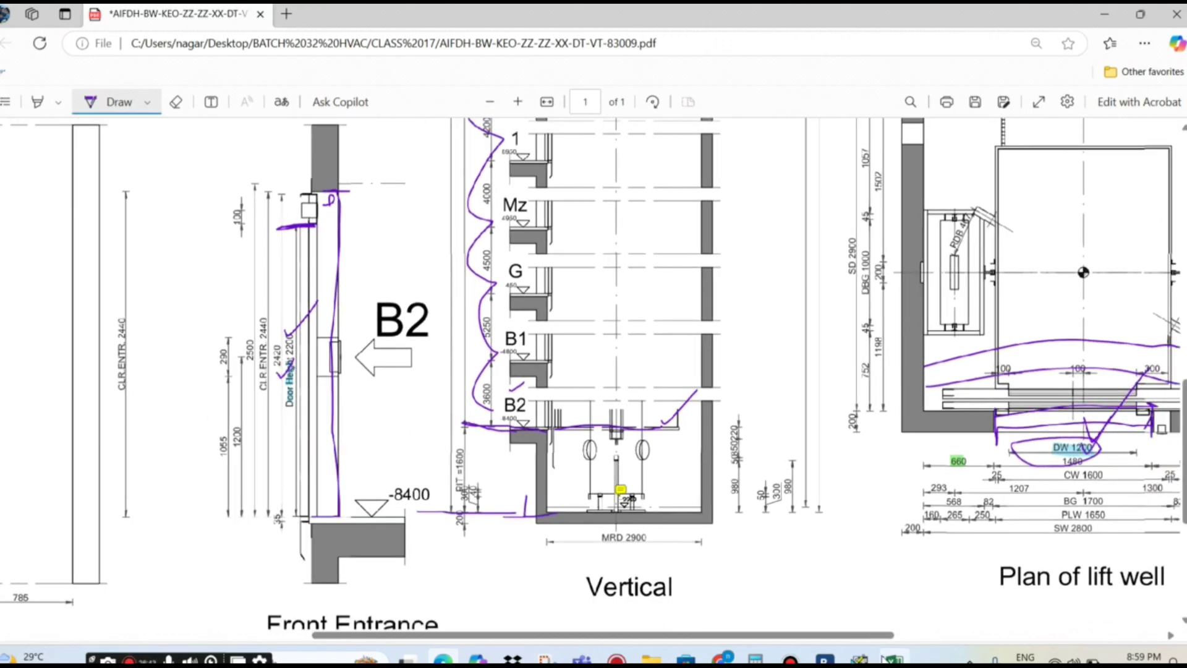
{"action": "left_click", "coordinate": [892, 658]}
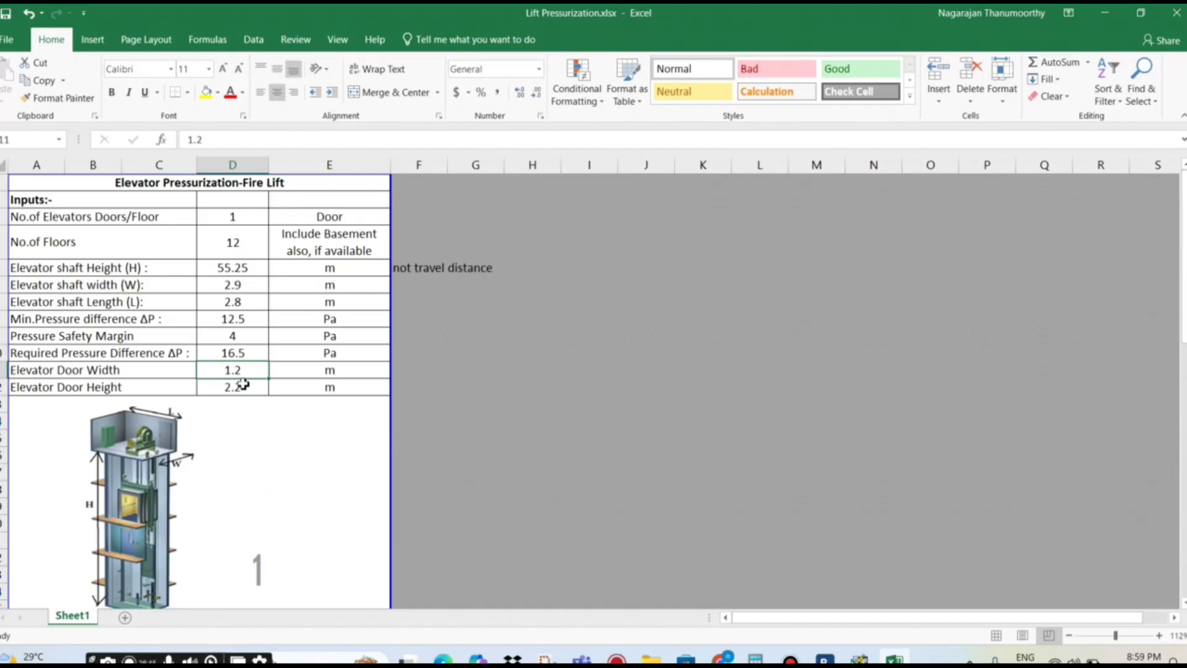
- Check the Elevator Door Height input and the Leakage from One Door value under Case-1
{"action": "key", "text": "Down"}
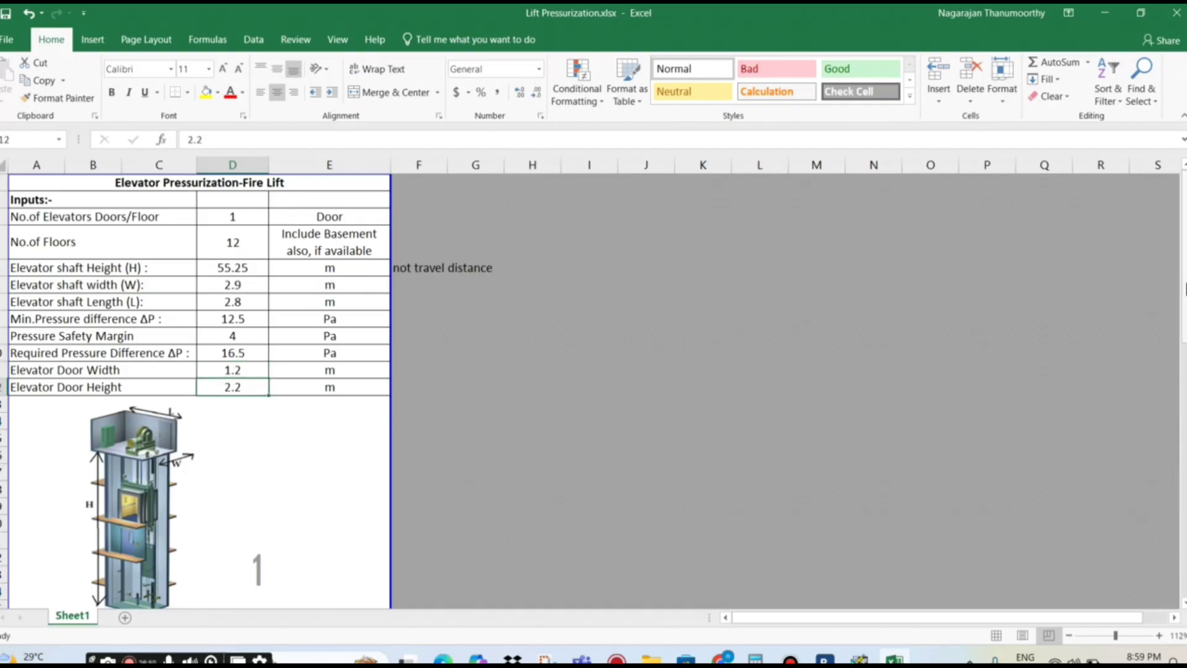
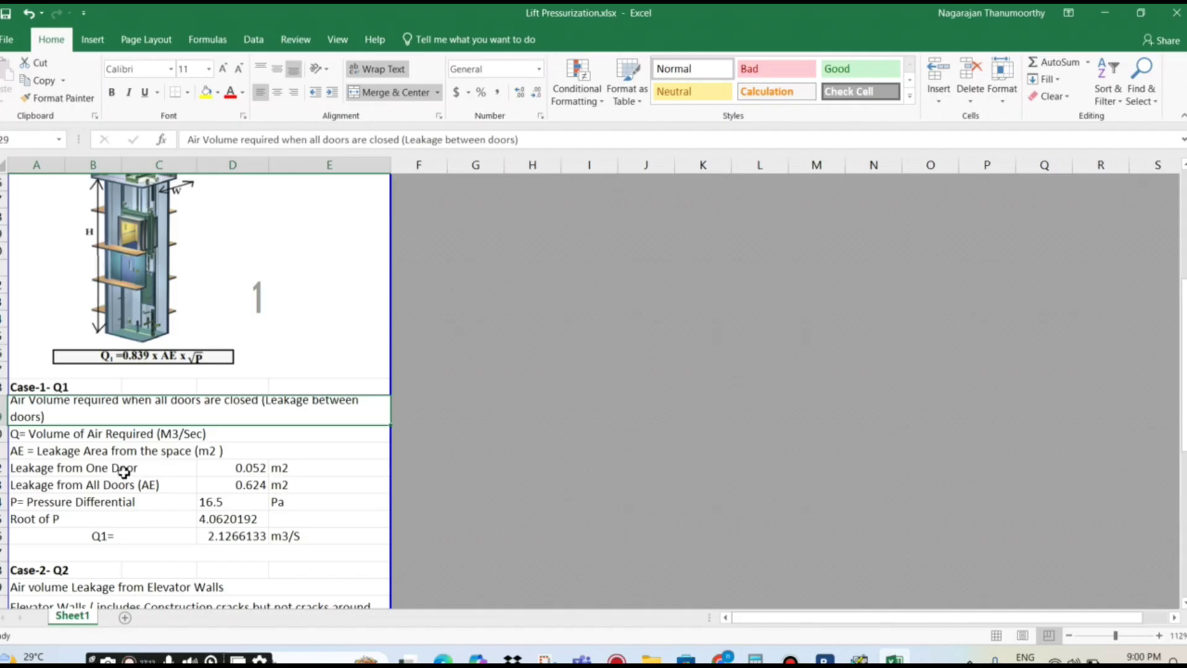
{"action": "left_click", "coordinate": [242, 470]}
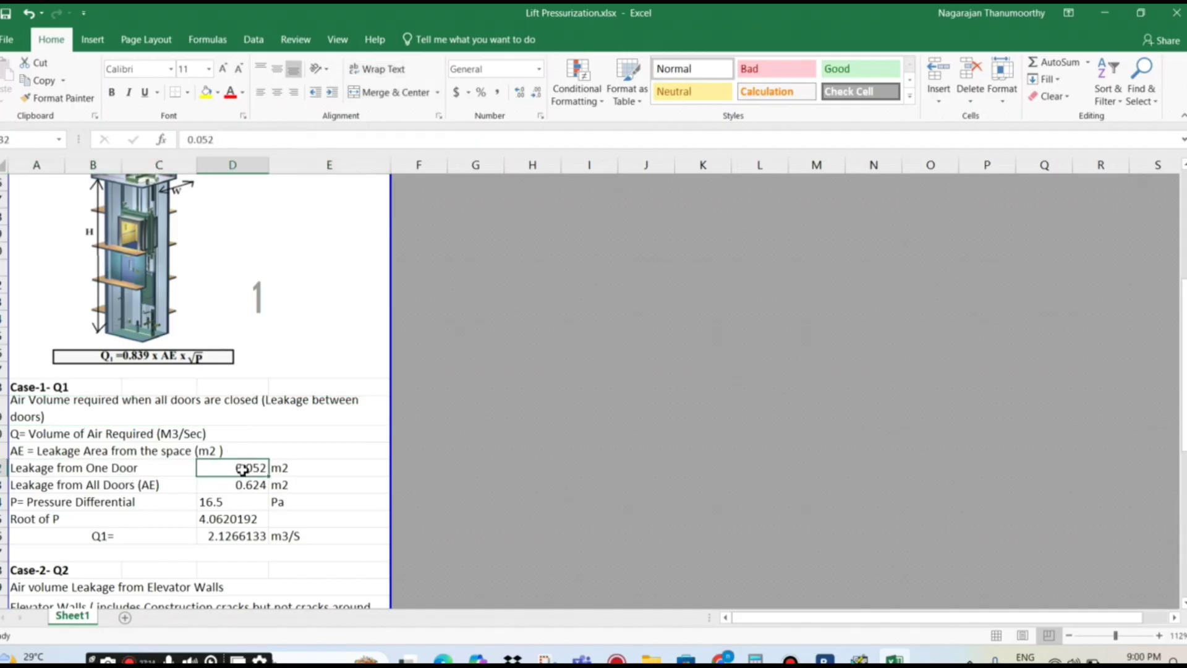
- Open the presentation 4.LIFT PRESSURIZATION.pptx from the CLASS 16 folder inside BATCH 32 HVAC
{"action": "left_click", "coordinate": [651, 658]}
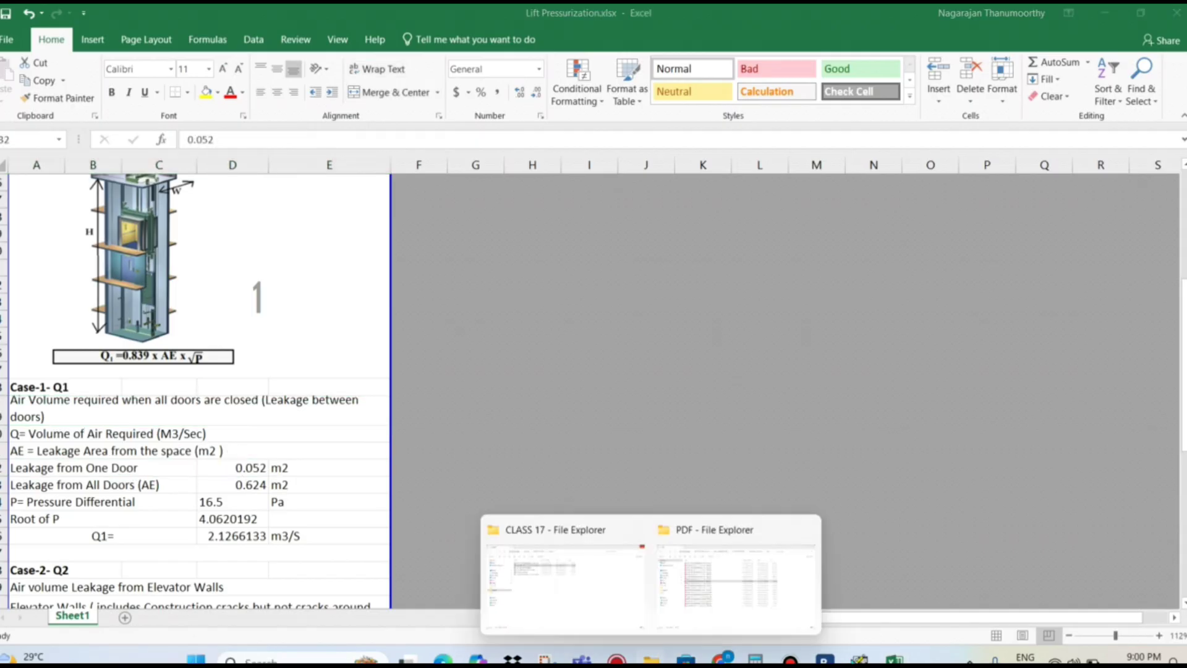
{"action": "left_click", "coordinate": [599, 602]}
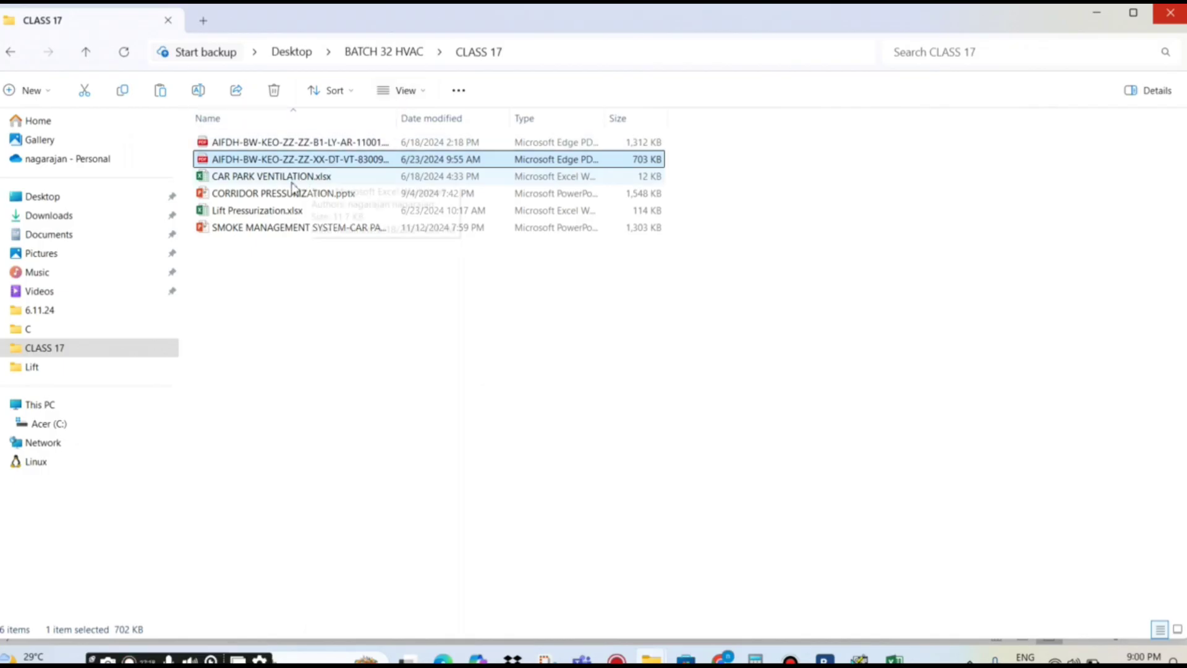
{"action": "left_click", "coordinate": [379, 54]}
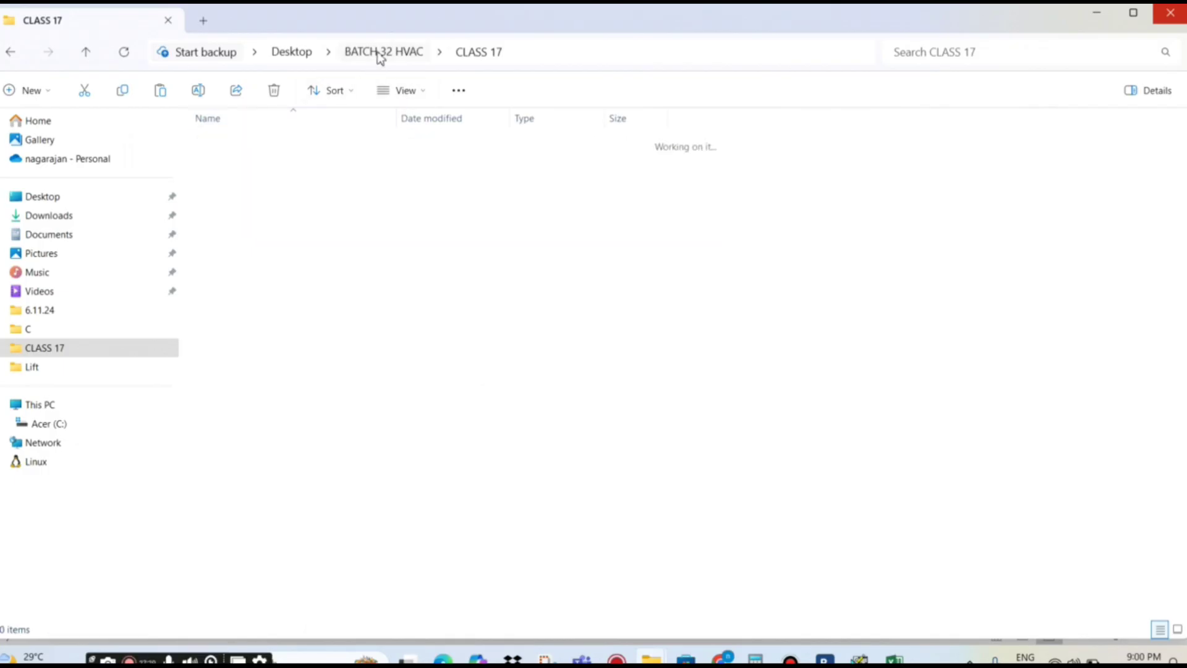
{"action": "double_click", "coordinate": [241, 399]}
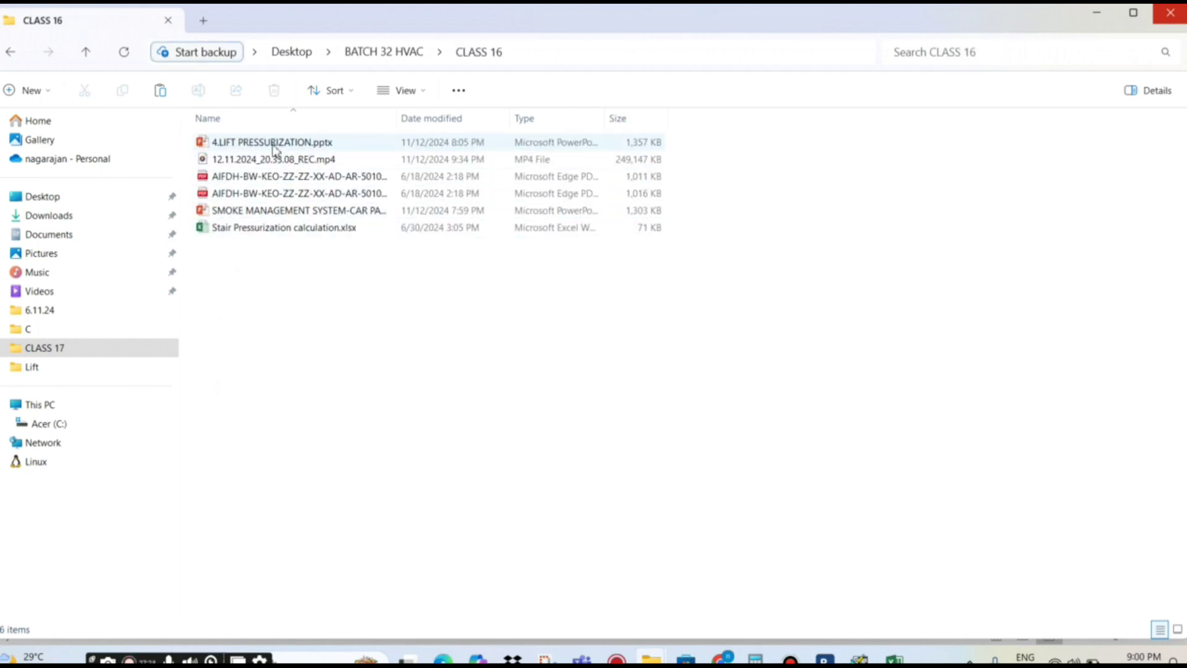
{"action": "double_click", "coordinate": [274, 143]}
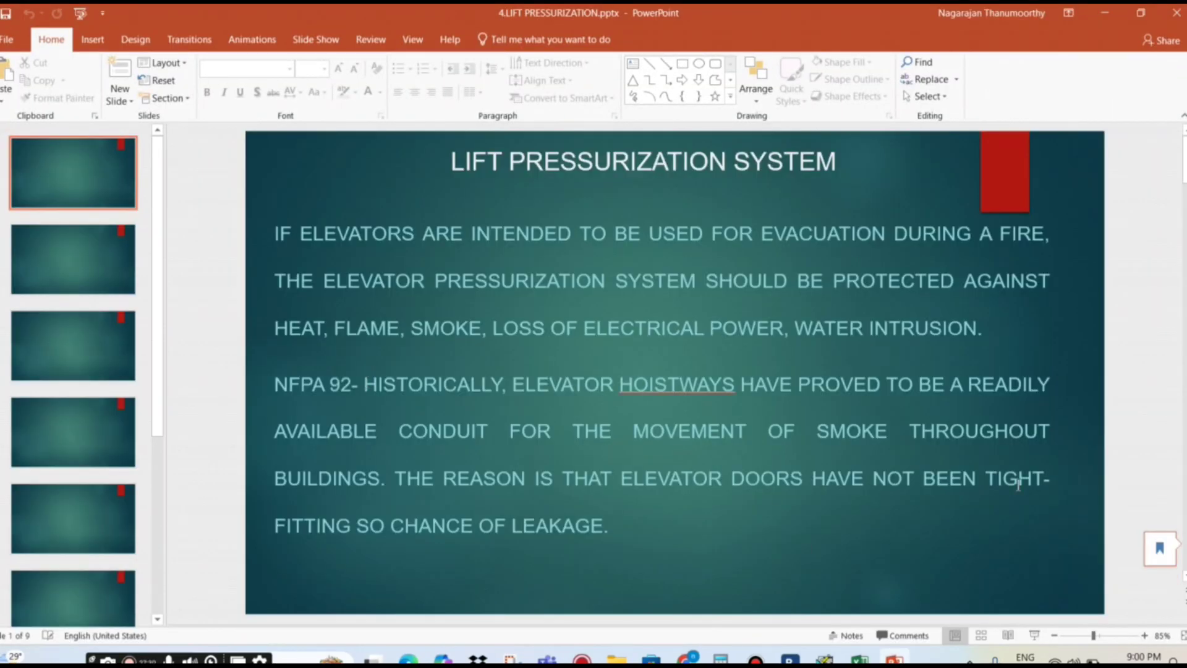
- On the CRACK LENGTH slide, examine the Lift Landing Door row for its standard crack length and leakage area
{"action": "left_click", "coordinate": [1153, 548]}
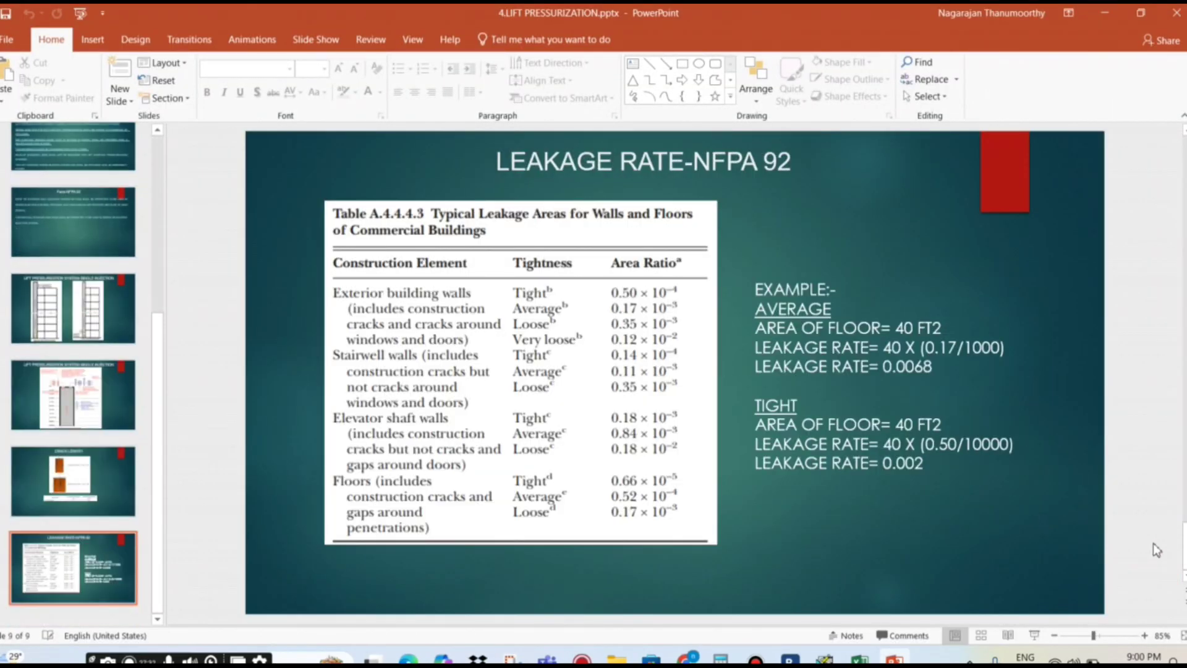
{"action": "scroll", "coordinate": [1161, 481], "scroll_direction": "up", "scroll_amount": 1}
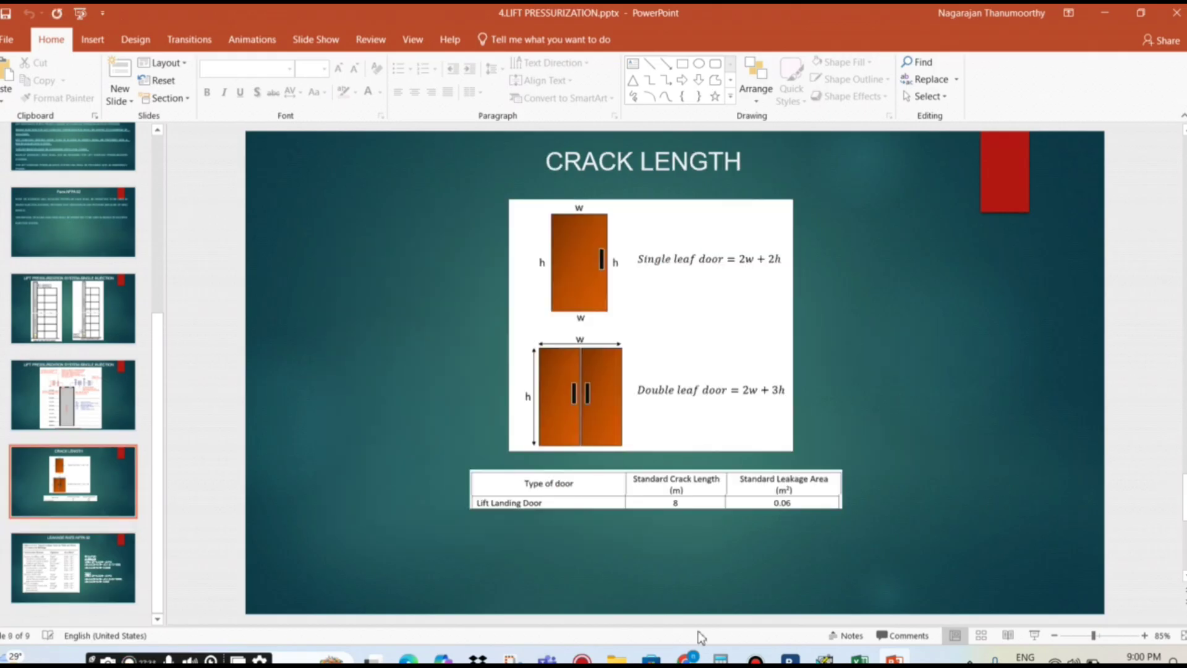
{"action": "left_click", "coordinate": [653, 488]}
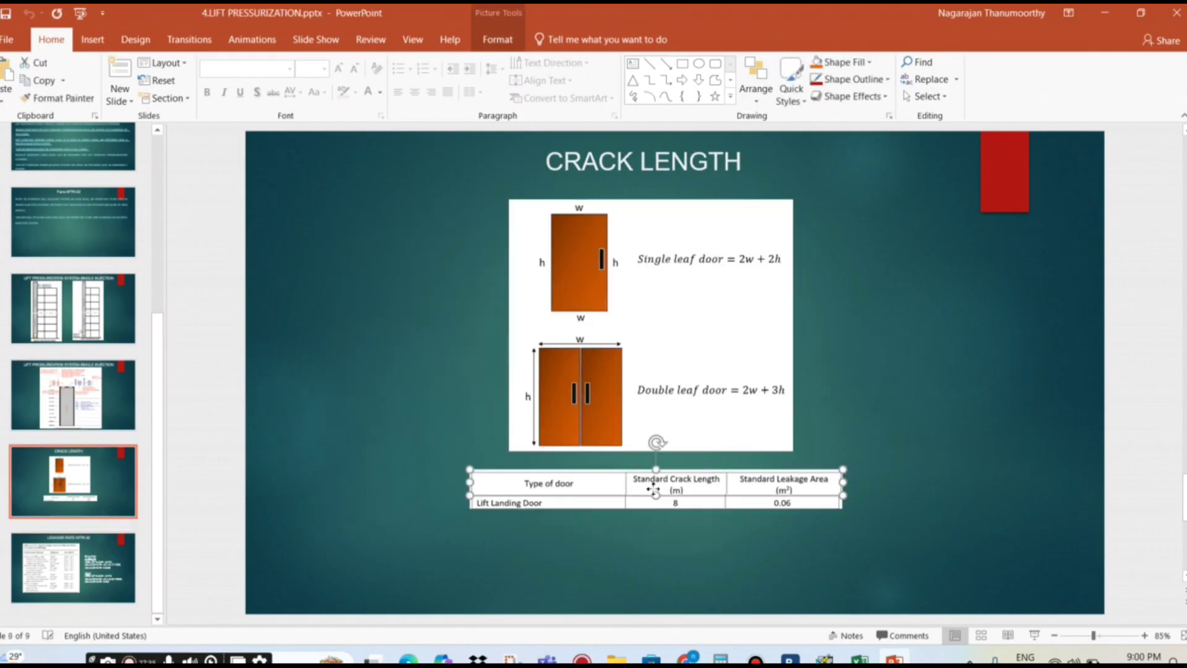
{"action": "left_click", "coordinate": [560, 503]}
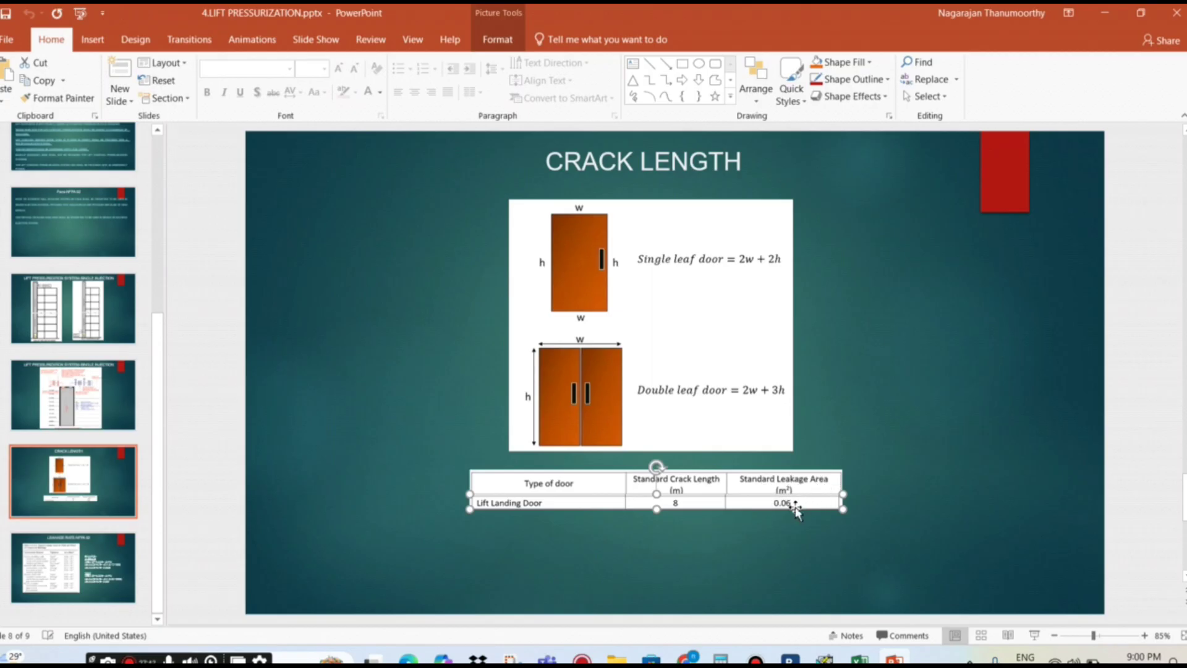
{"action": "left_click", "coordinate": [915, 512]}
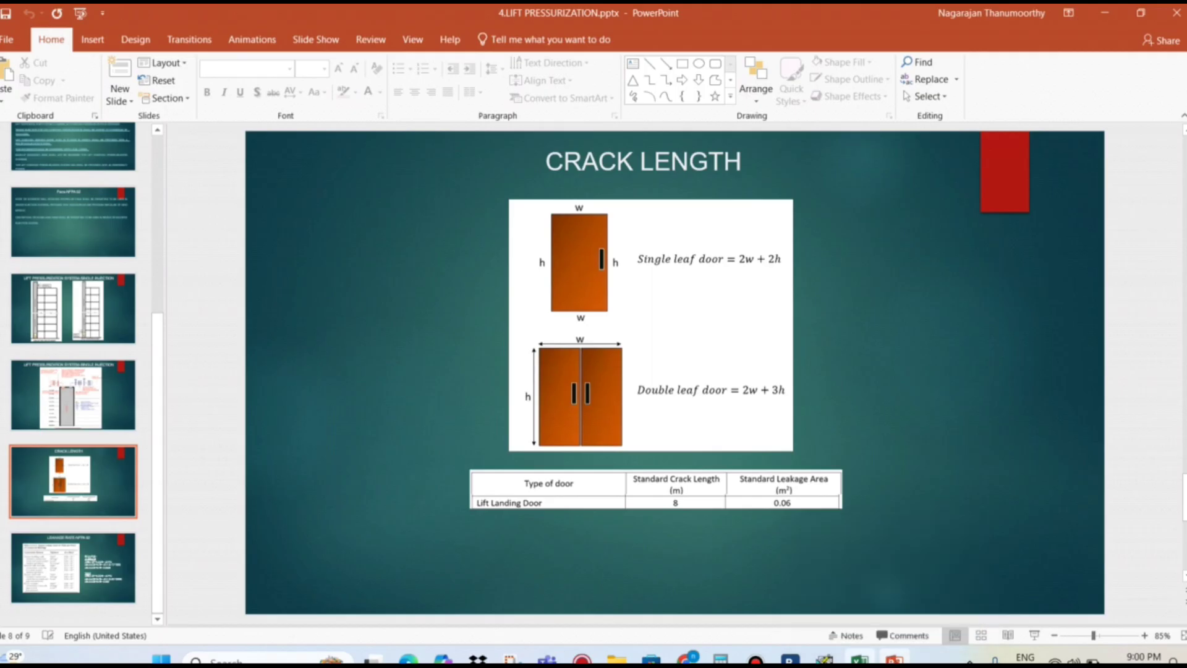
- Return to the Excel workbook and compare the Leakage from One Door and Leakage from All Doors (AE) rows
{"action": "key", "text": "alt+Tab"}
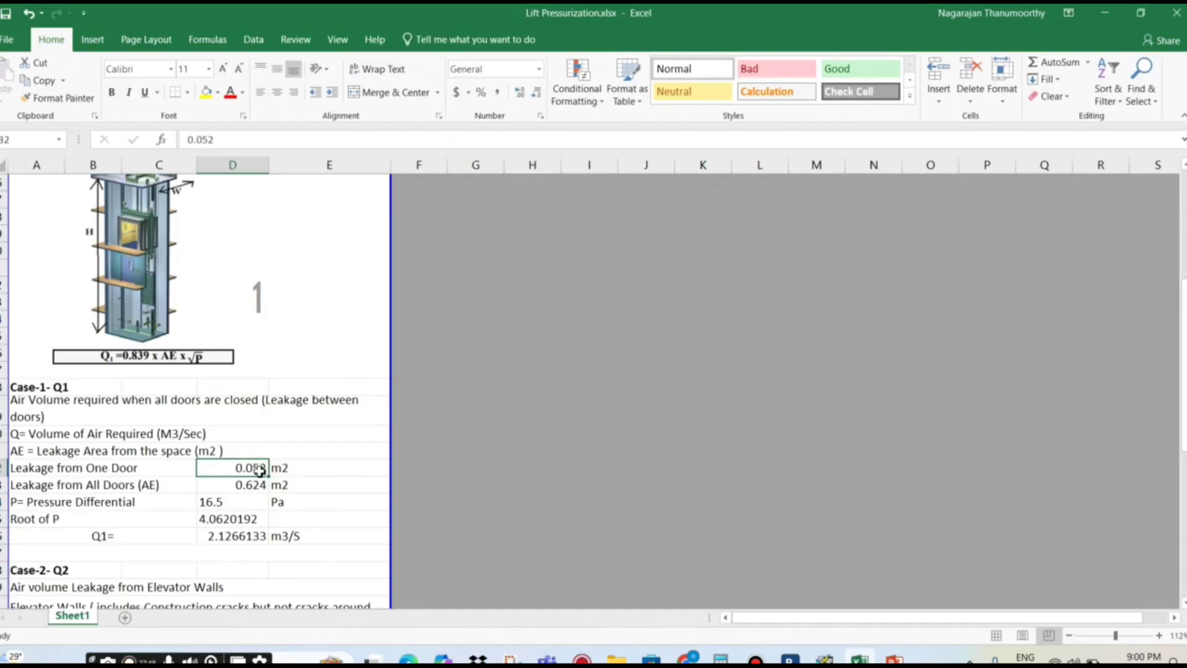
{"action": "left_click", "coordinate": [178, 469]}
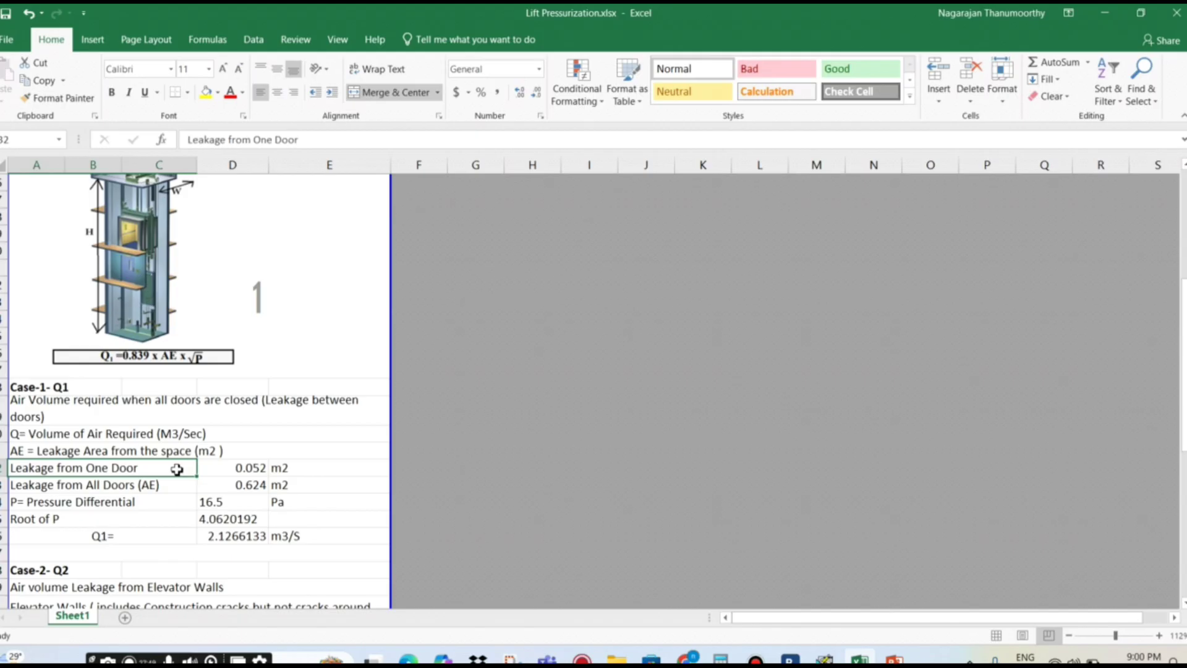
{"action": "left_click", "coordinate": [226, 469]}
{"action": "left_click", "coordinate": [142, 487]}
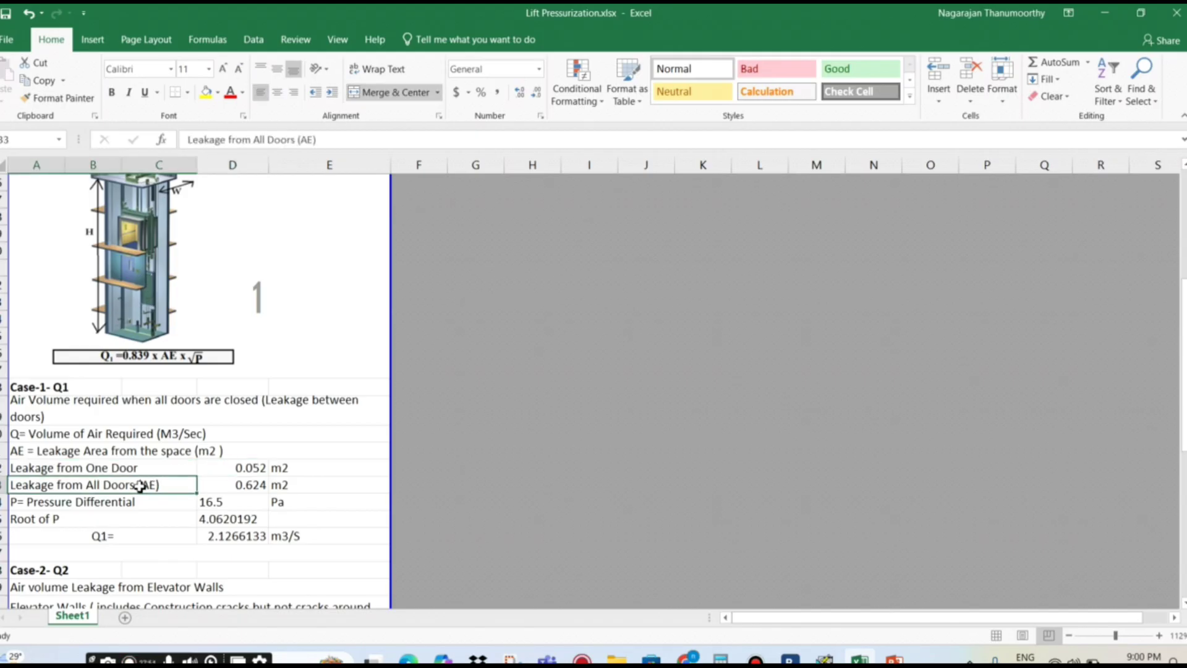
{"action": "key", "text": "Up"}
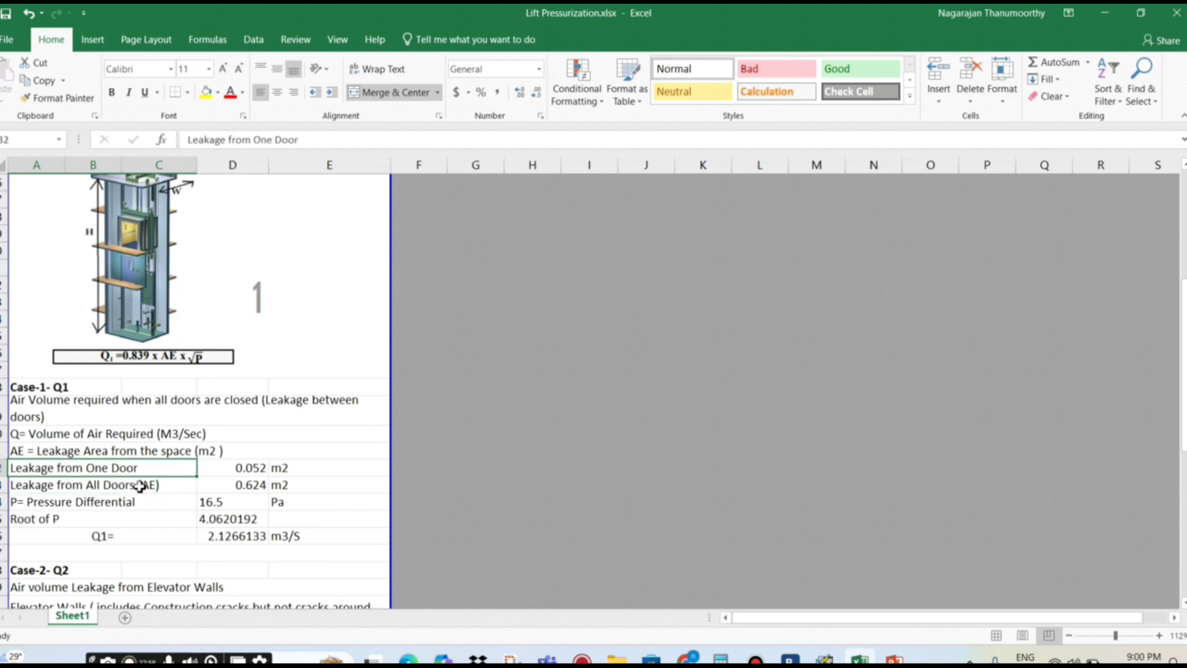
{"action": "key", "text": "Right"}
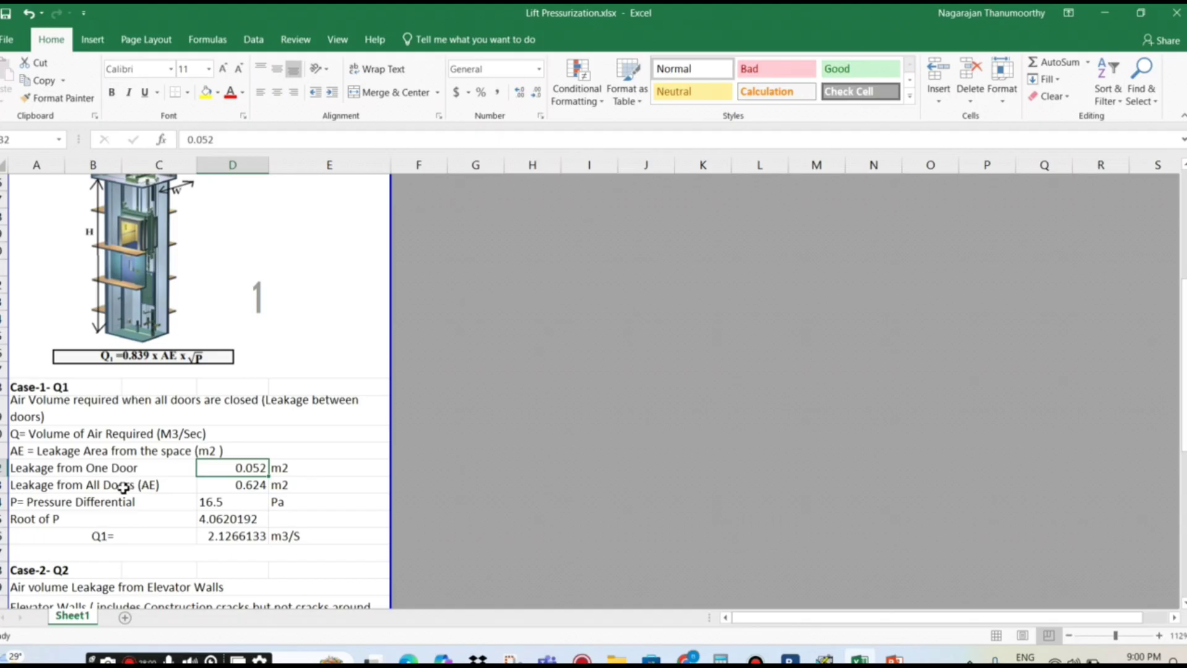
- Inspect the formula behind Leakage from All Doors (AE) without changing it
{"action": "left_click", "coordinate": [123, 486]}
{"action": "left_click", "coordinate": [226, 485]}
{"action": "double_click", "coordinate": [226, 485]}
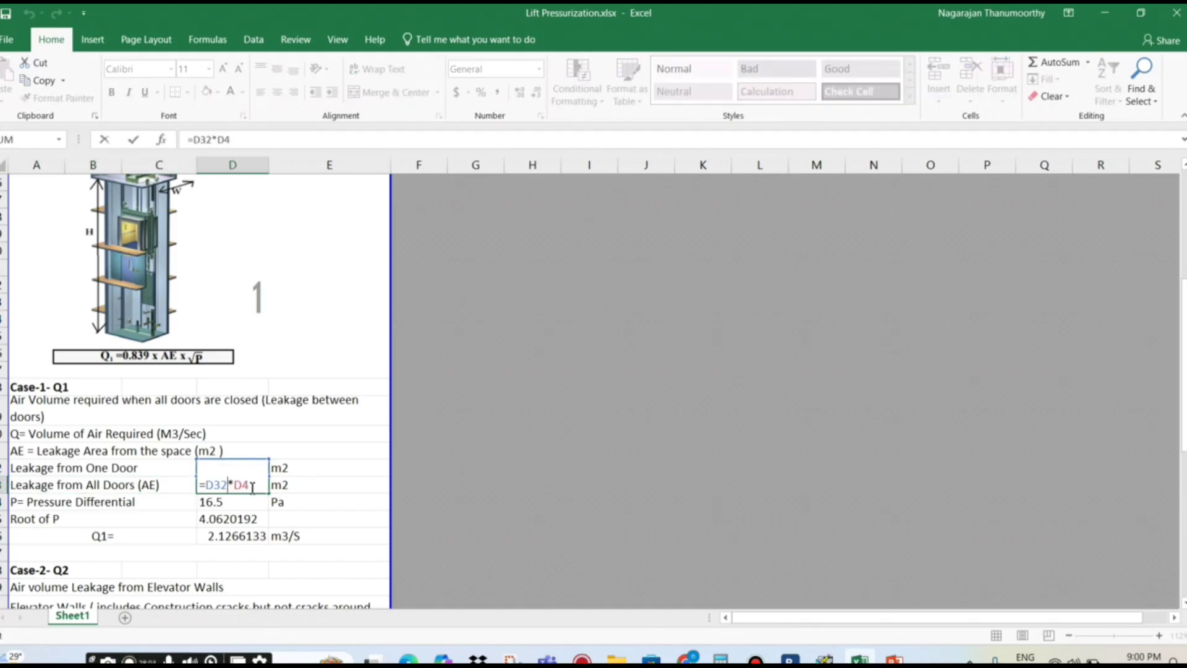
{"action": "key", "text": "Escape"}
- Inspect the Pressure Differential, Root of P and Q1 formulas against the Q1 equation in the shaft picture
{"action": "left_click", "coordinate": [231, 502]}
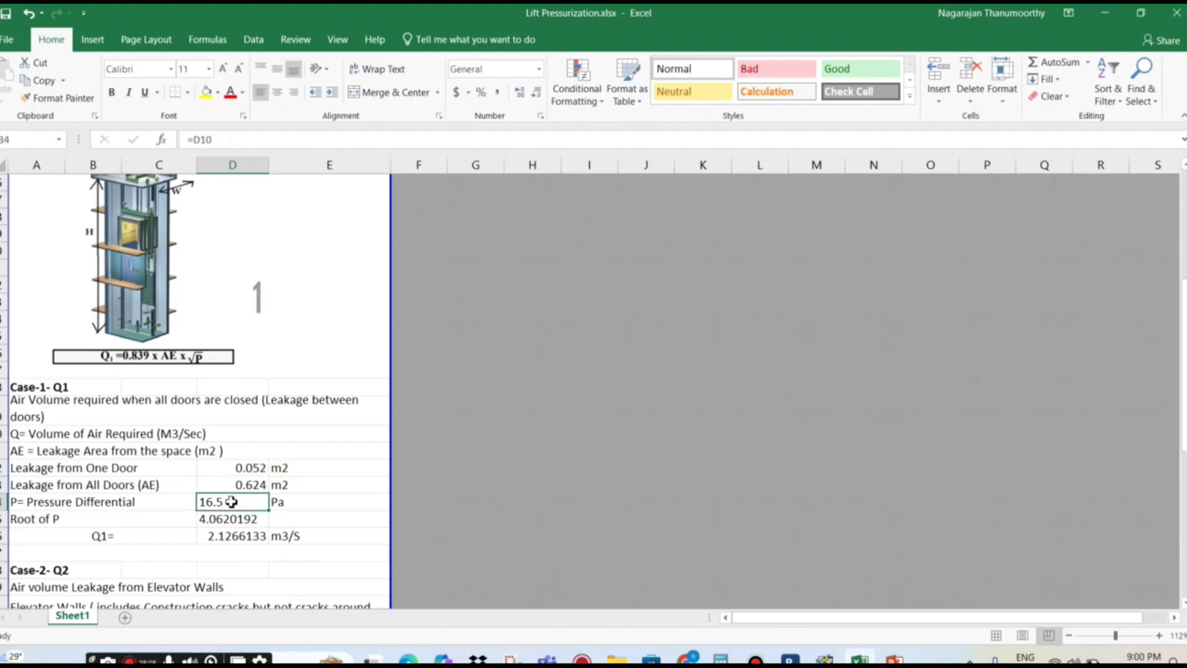
{"action": "double_click", "coordinate": [234, 519]}
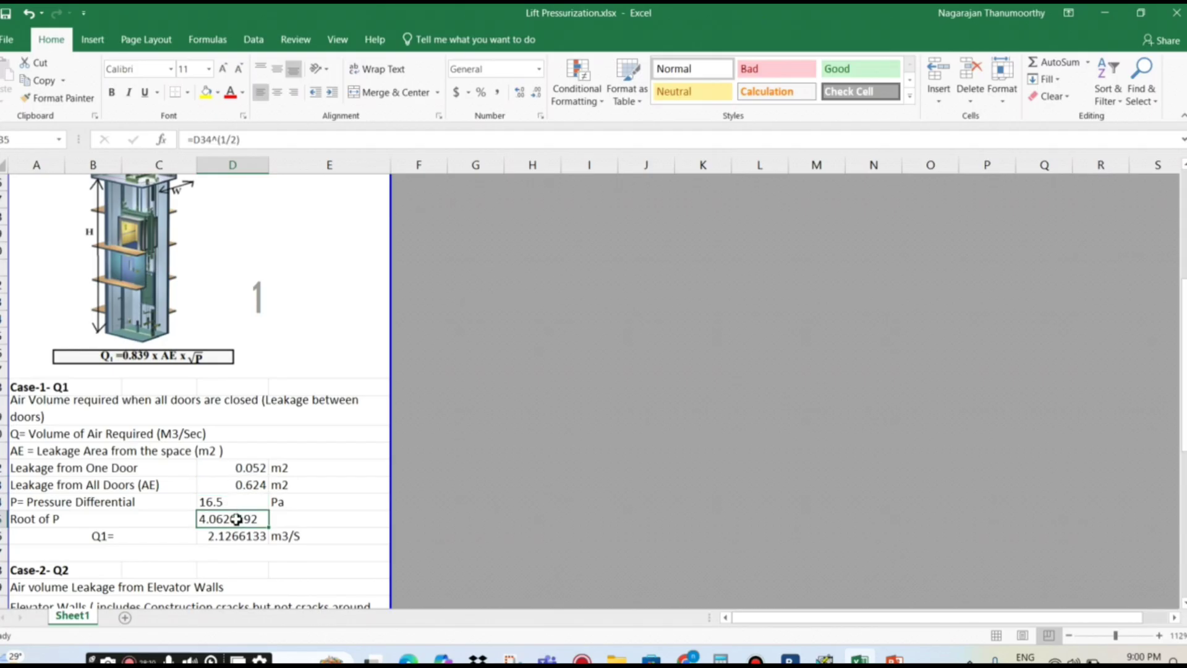
{"action": "key", "text": "Escape"}
{"action": "left_click", "coordinate": [187, 358]}
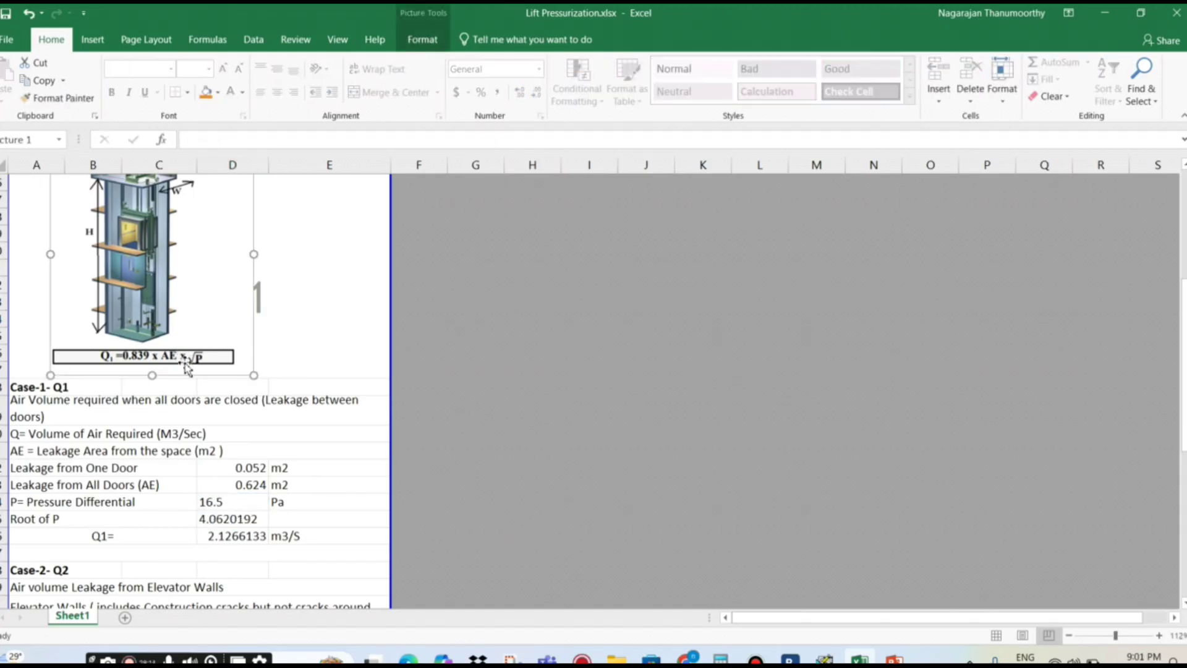
{"action": "double_click", "coordinate": [224, 520]}
{"action": "key", "text": "Escape"}
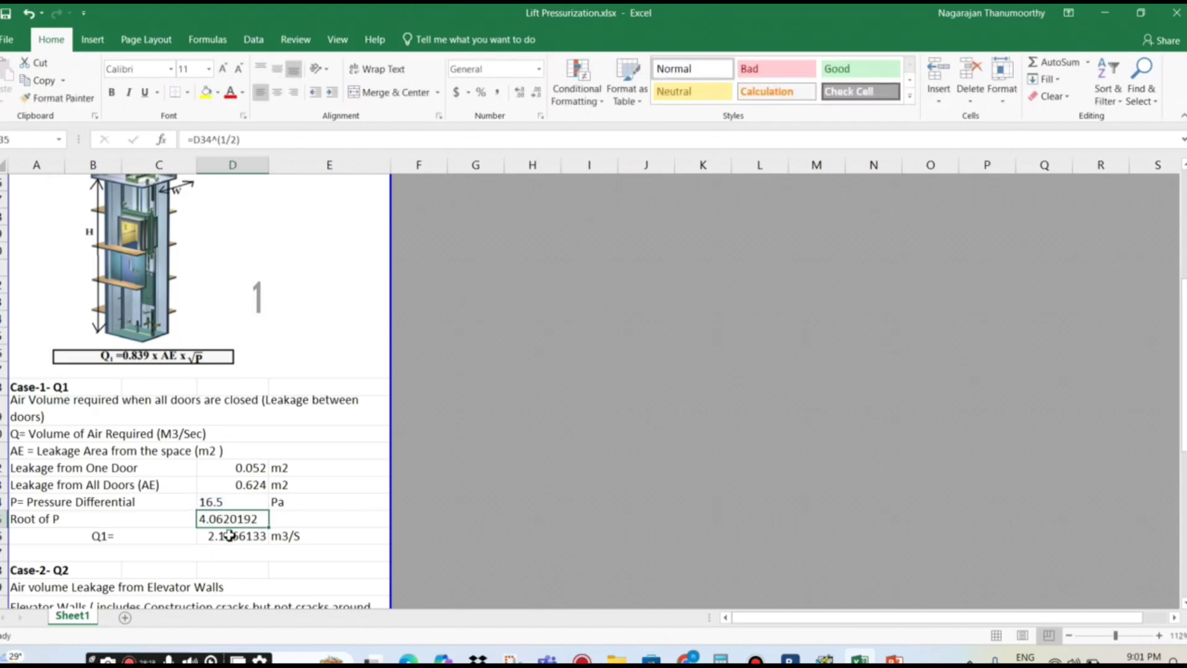
{"action": "double_click", "coordinate": [230, 536]}
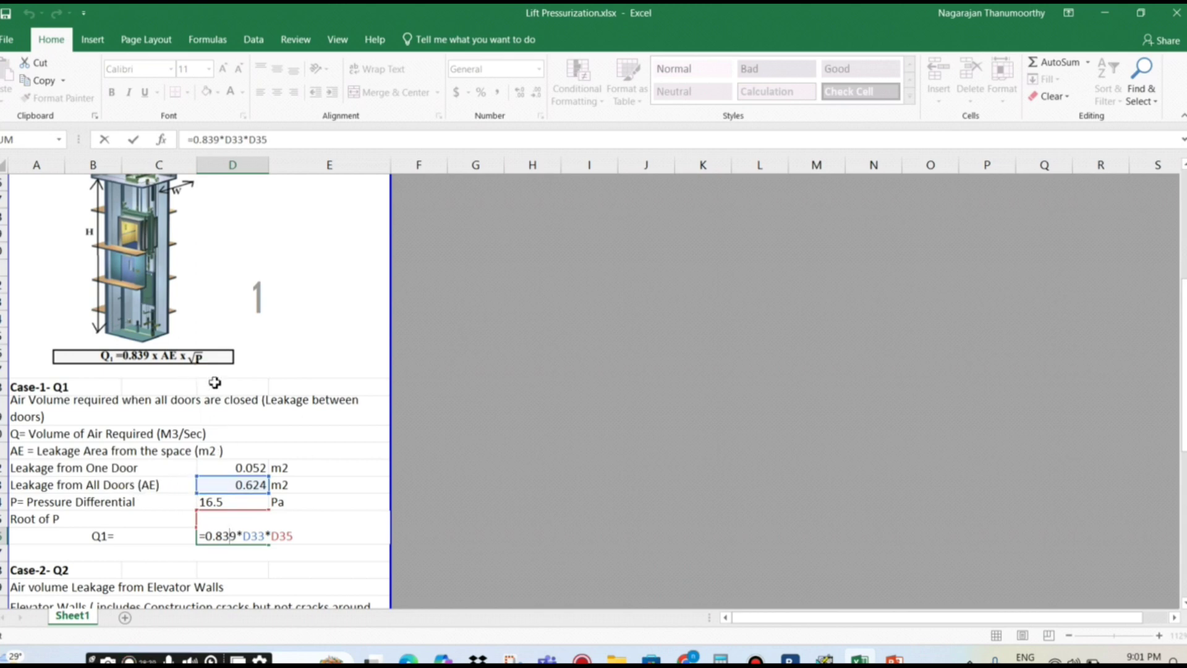
{"action": "key", "text": "ctrl+Return"}
- Go to the Case-2 Q2 section and review the elevator wall leakage description and its Tightness selection
{"action": "left_click", "coordinate": [242, 568]}
{"action": "key", "text": "Down"}
{"action": "key", "text": "Down"}
{"action": "key", "text": "Down"}
{"action": "key", "text": "Down"}
{"action": "key", "text": "Down"}
{"action": "key", "text": "Down"}
{"action": "key", "text": "Down"}
{"action": "key", "text": "Down"}
{"action": "key", "text": "Down"}
{"action": "key", "text": "Down"}
{"action": "key", "text": "Down"}
{"action": "key", "text": "Down"}
{"action": "key", "text": "Down"}
{"action": "key", "text": "Down"}
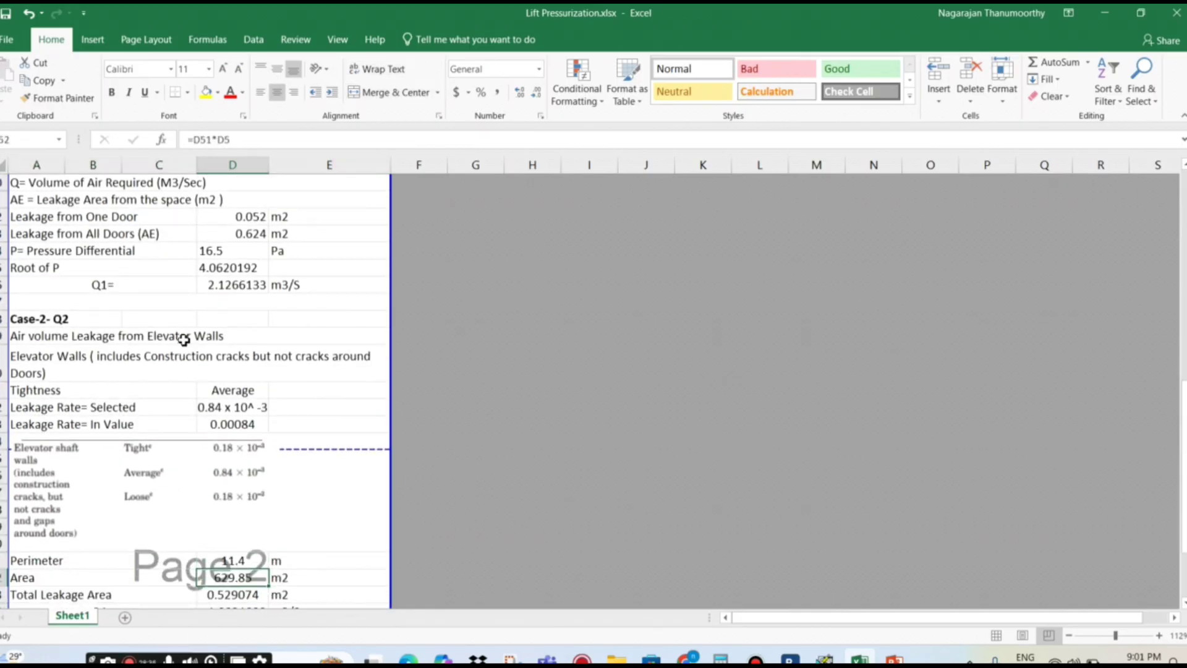
{"action": "left_click", "coordinate": [184, 338]}
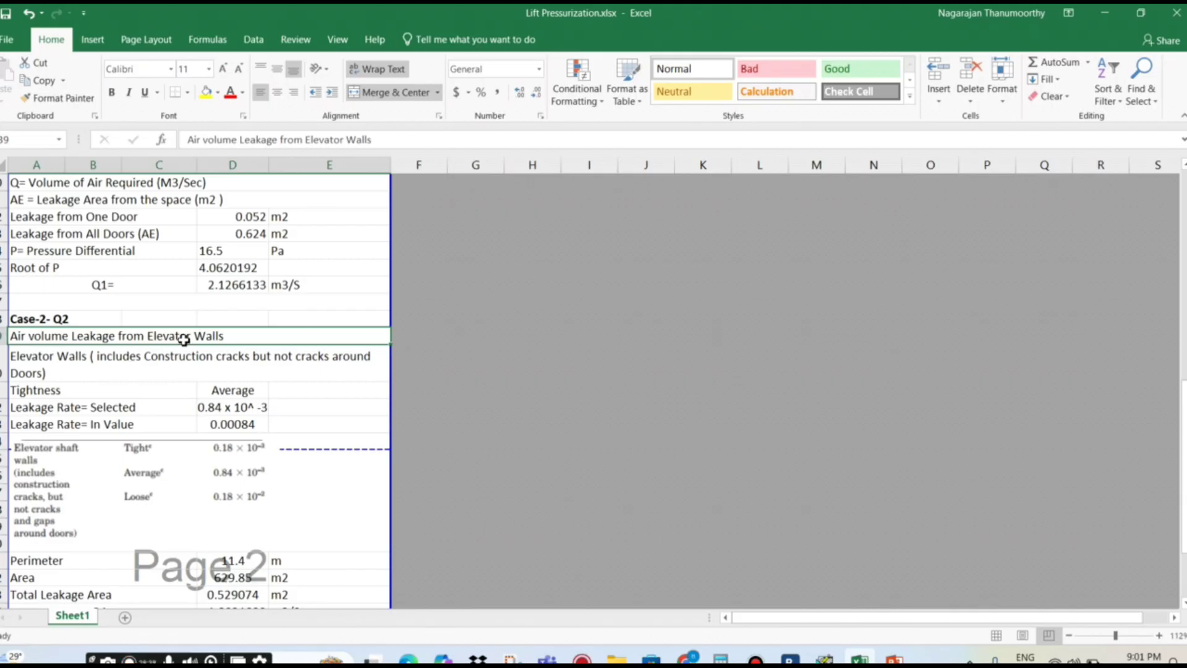
{"action": "left_click", "coordinate": [234, 390]}
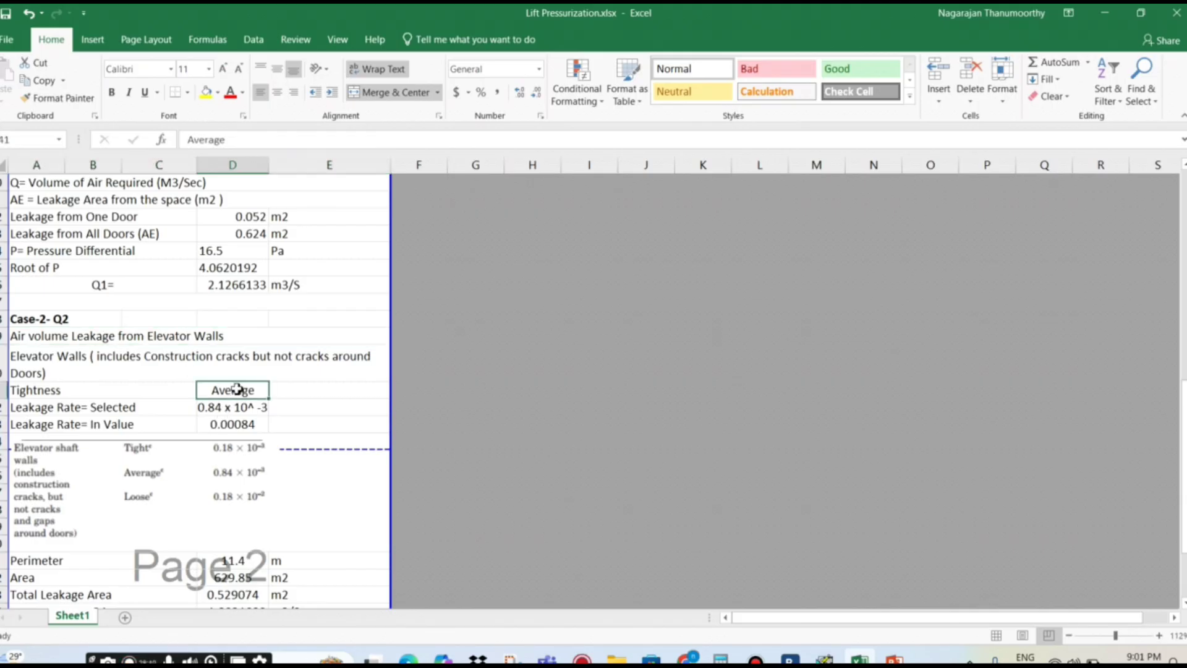
{"action": "left_click", "coordinate": [144, 354]}
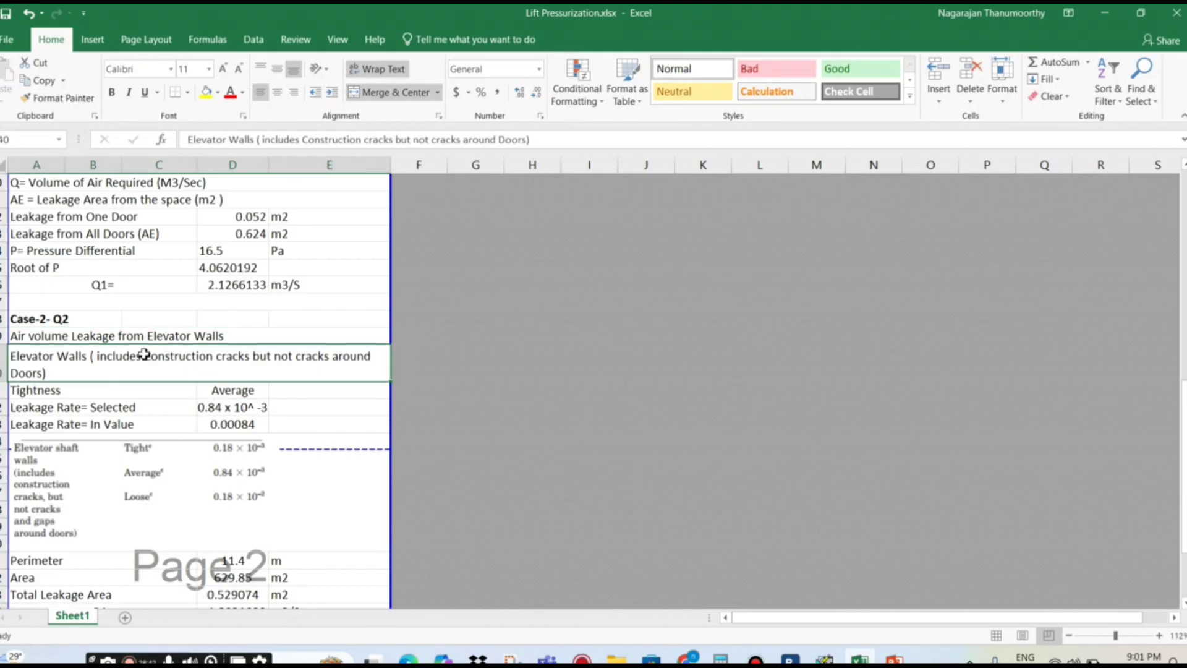
- Switch to the PowerPoint presentation and examine the elevator shaft wall ratios in the LEAKAGE RATE-NFPA 92 table
{"action": "key", "text": "alt+Tab"}
{"action": "scroll", "coordinate": [317, 379], "scroll_direction": "down", "scroll_amount": 1}
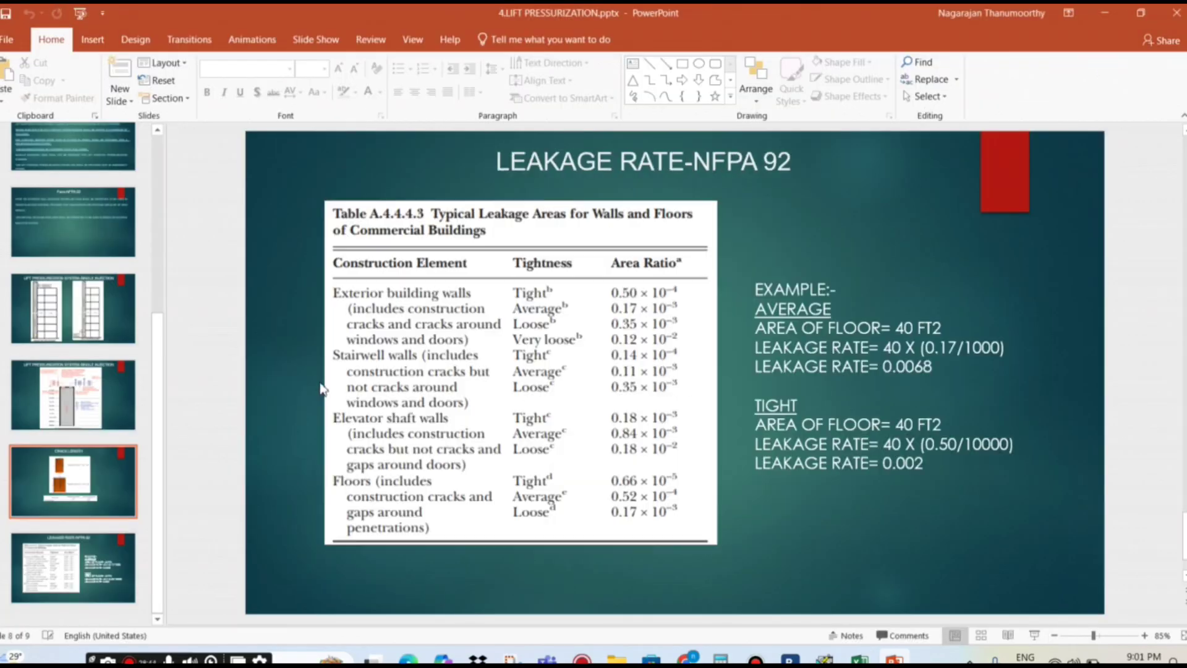
{"action": "left_click", "coordinate": [460, 362]}
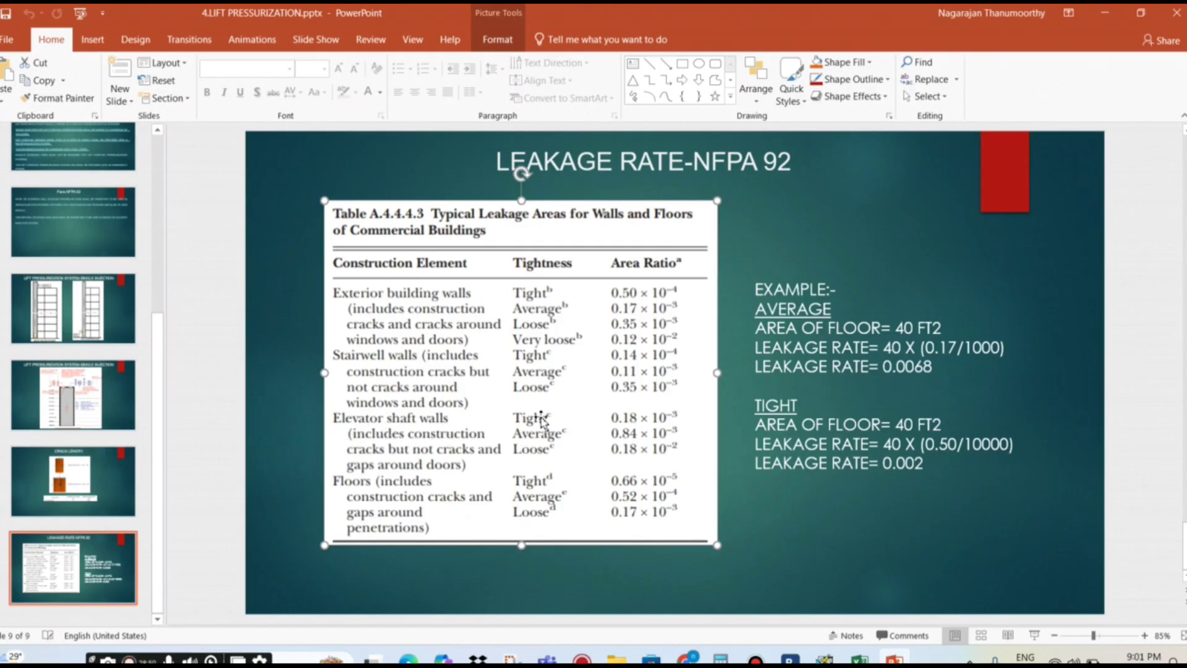
- Back in the Excel workbook, check the Case-2 Tightness and selected Leakage Rate against the embedded elevator shaft wall table
{"action": "key", "text": "alt+Tab"}
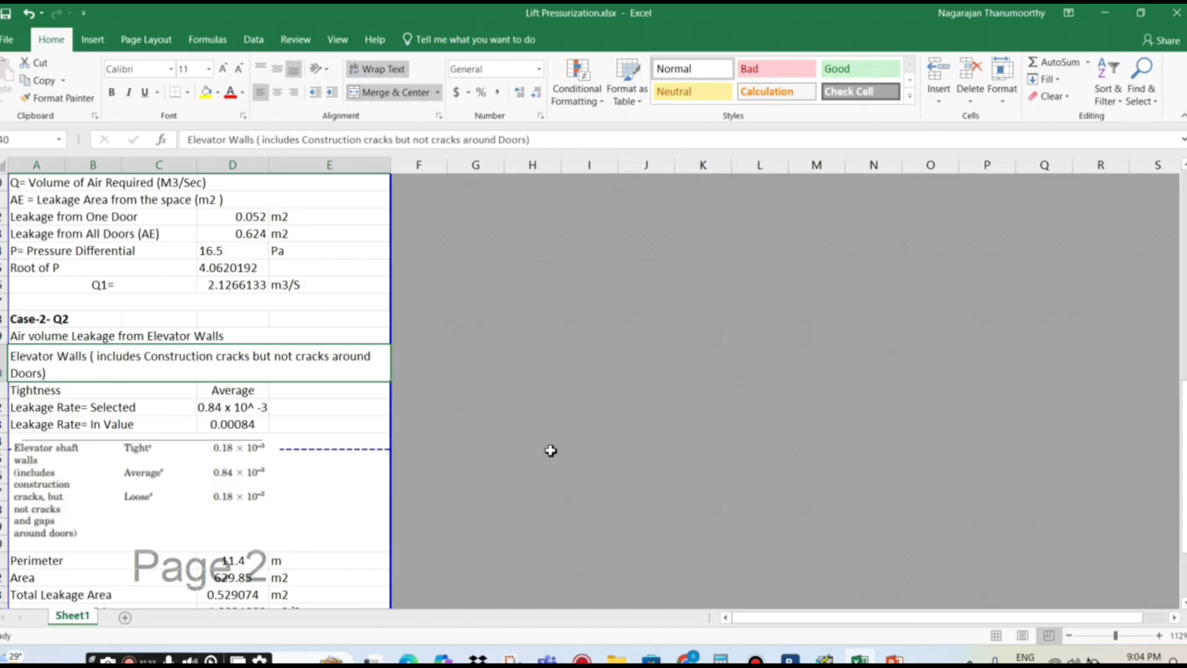
{"action": "left_click", "coordinate": [344, 408]}
{"action": "left_click", "coordinate": [204, 357]}
{"action": "left_click", "coordinate": [116, 396]}
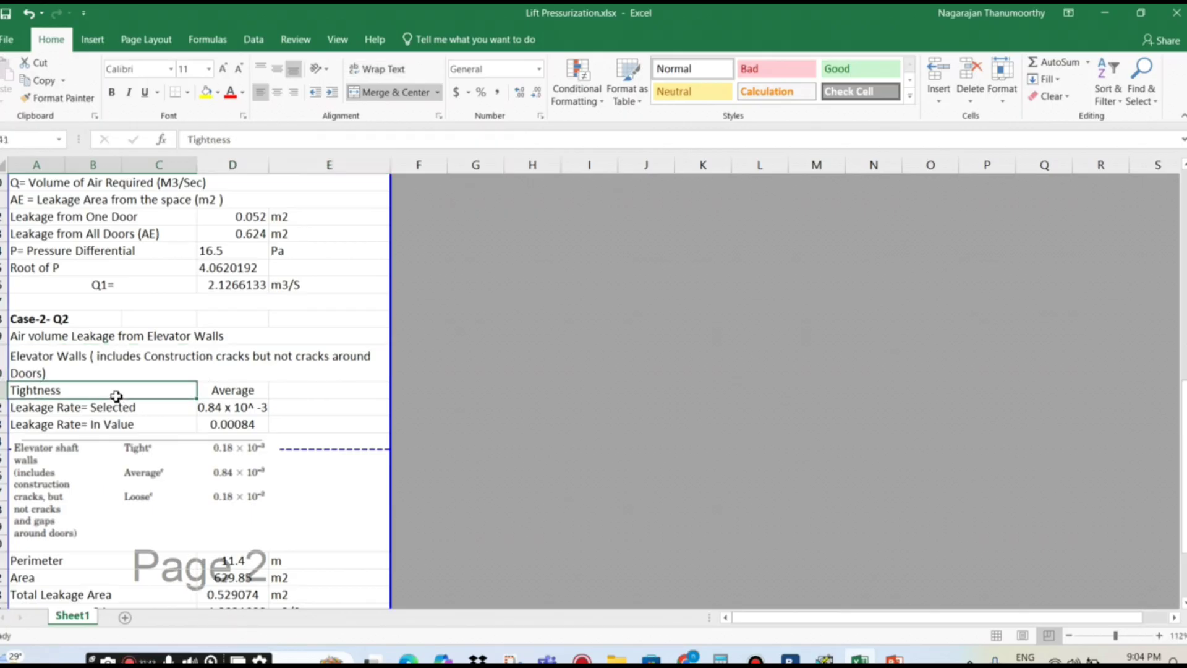
{"action": "left_click", "coordinate": [235, 394]}
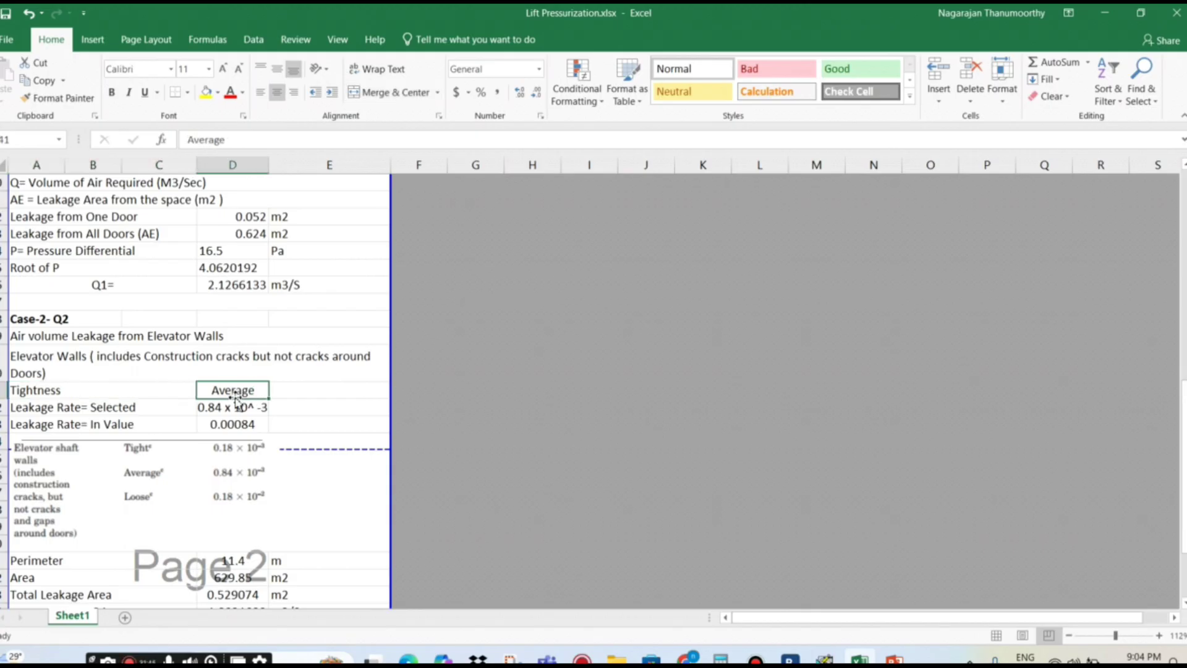
{"action": "left_click", "coordinate": [222, 408]}
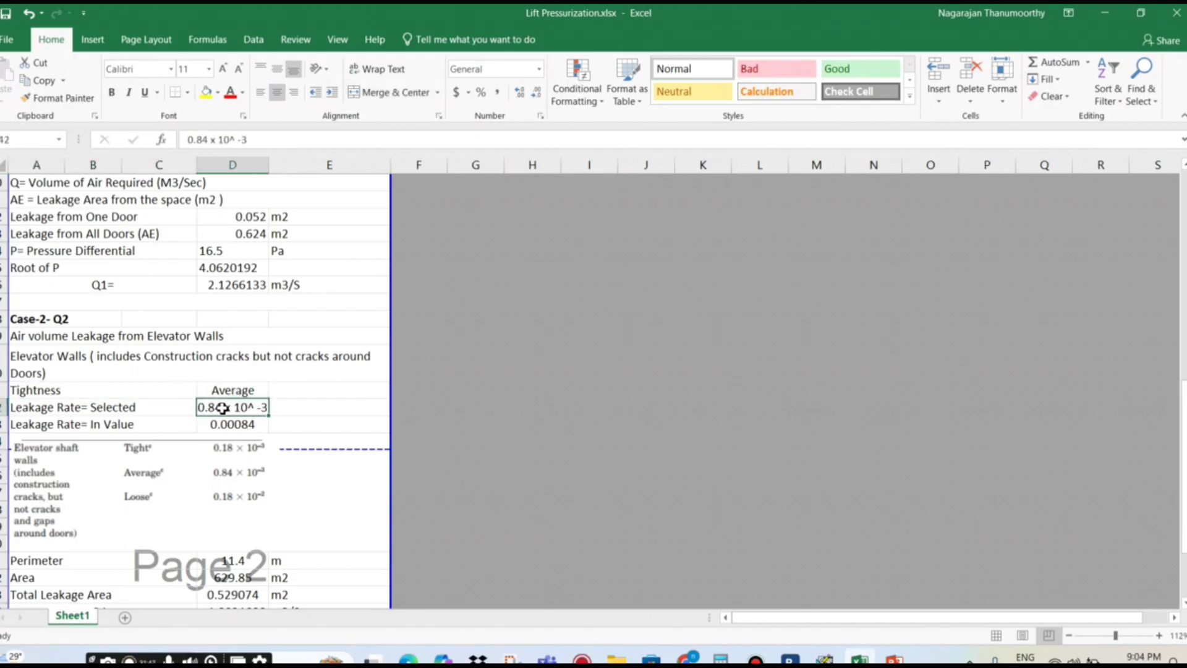
{"action": "left_click", "coordinate": [177, 470]}
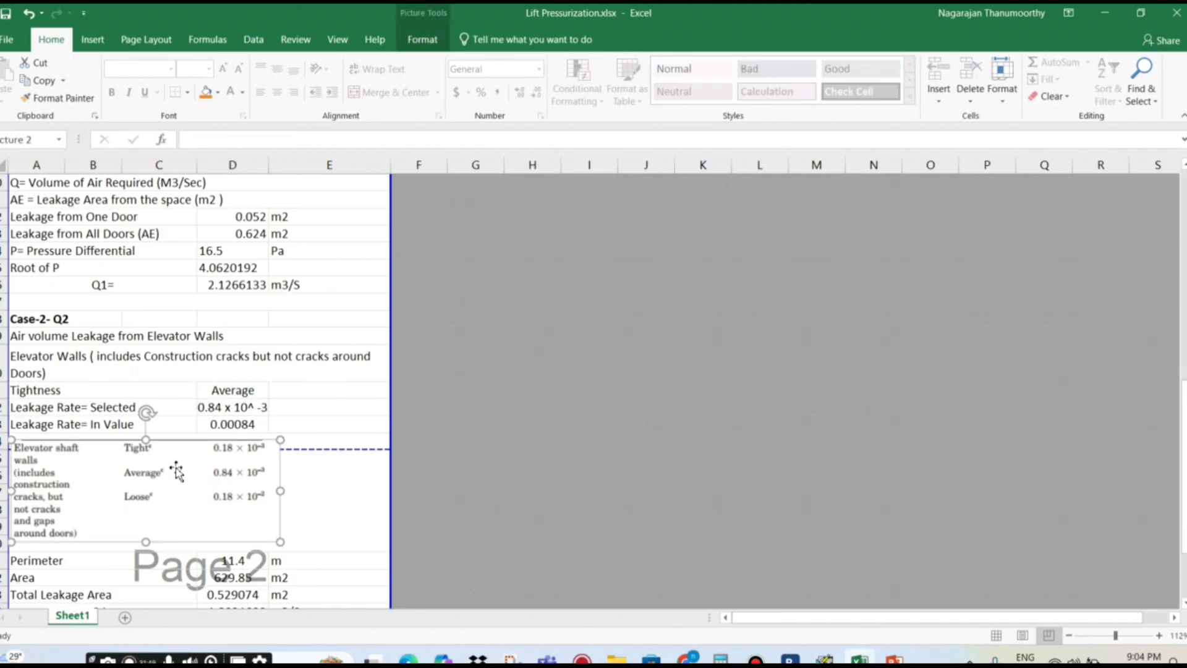
- Inspect the formula that converts the selected Case-2 leakage rate into its numeric value
{"action": "double_click", "coordinate": [217, 426]}
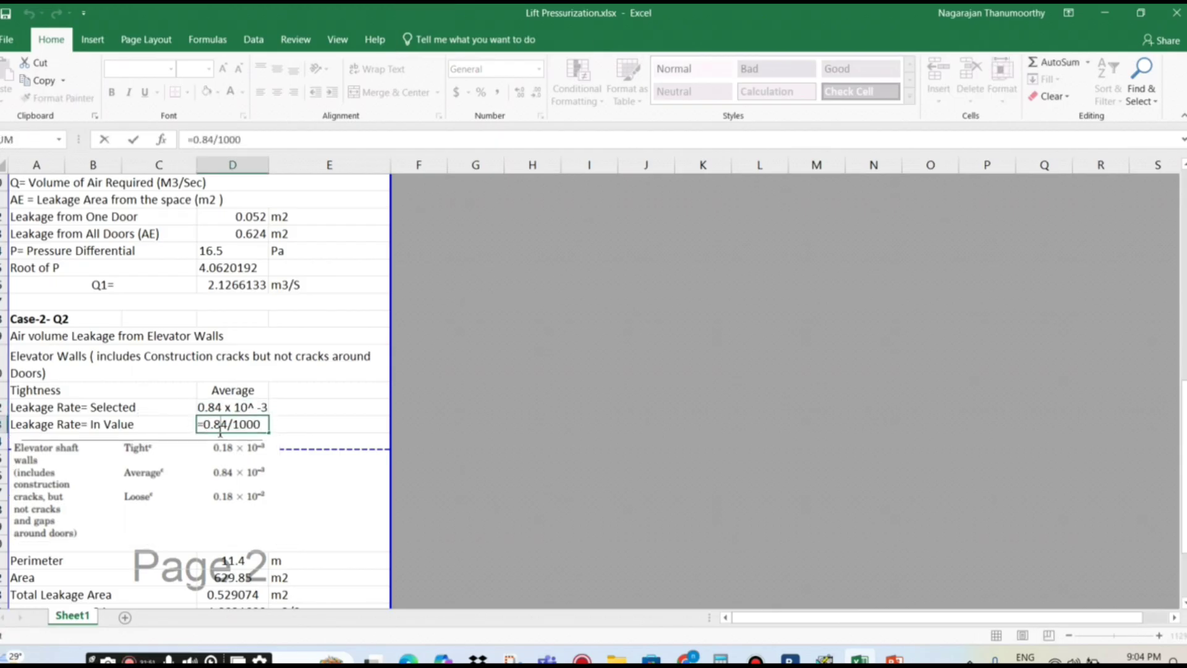
{"action": "key", "text": "Escape"}
{"action": "left_click", "coordinate": [321, 424]}
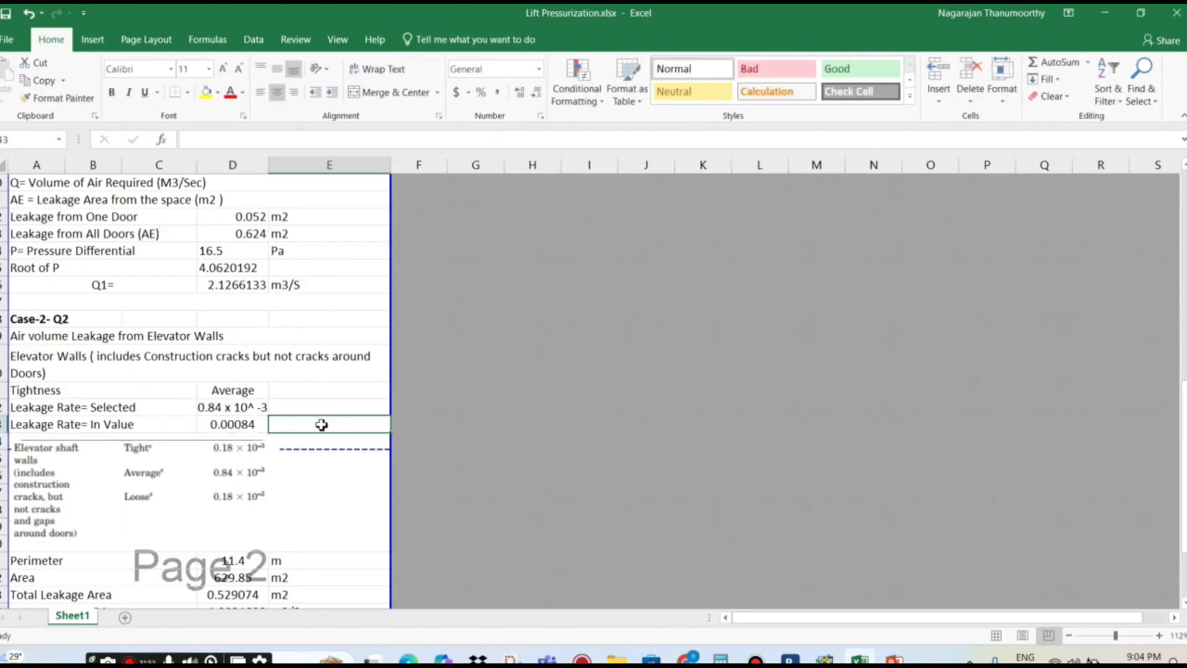
- Go to the Case-2 wall area rows and inspect the Perimeter formula
{"action": "key", "text": "Down"}
{"action": "key", "text": "Down"}
{"action": "key", "text": "Down"}
{"action": "key", "text": "Down"}
{"action": "key", "text": "Down"}
{"action": "key", "text": "Down"}
{"action": "key", "text": "Down"}
{"action": "key", "text": "Down"}
{"action": "key", "text": "Down"}
{"action": "key", "text": "Down"}
{"action": "key", "text": "Down"}
{"action": "key", "text": "Down"}
{"action": "key", "text": "Down"}
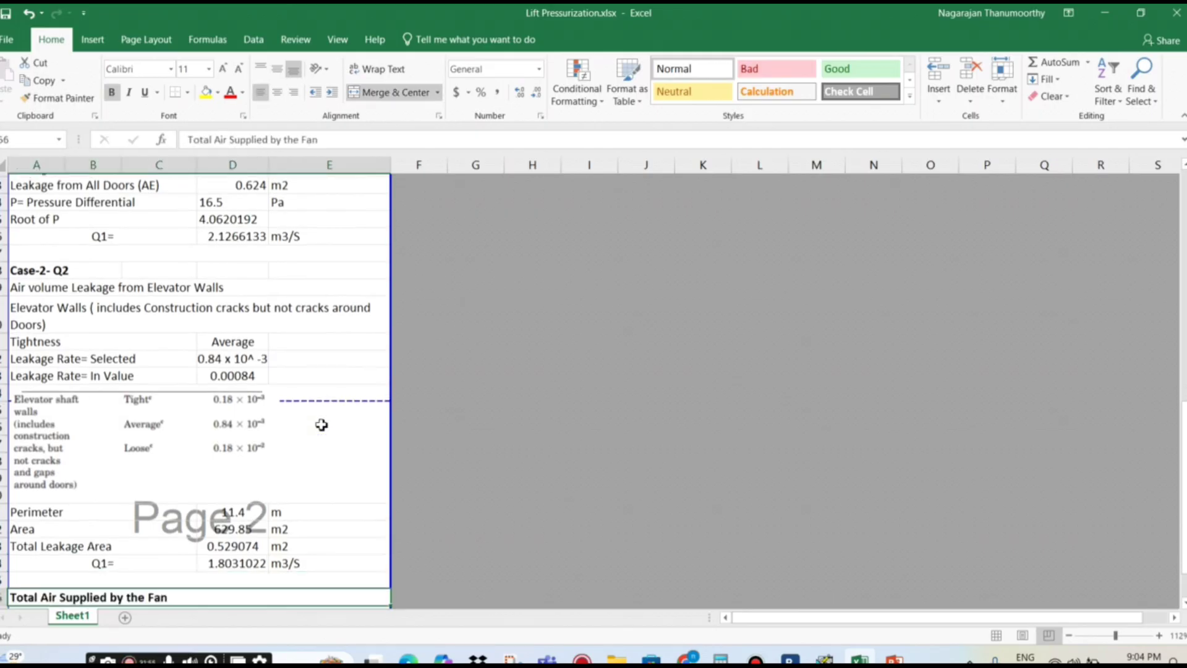
{"action": "double_click", "coordinate": [247, 508]}
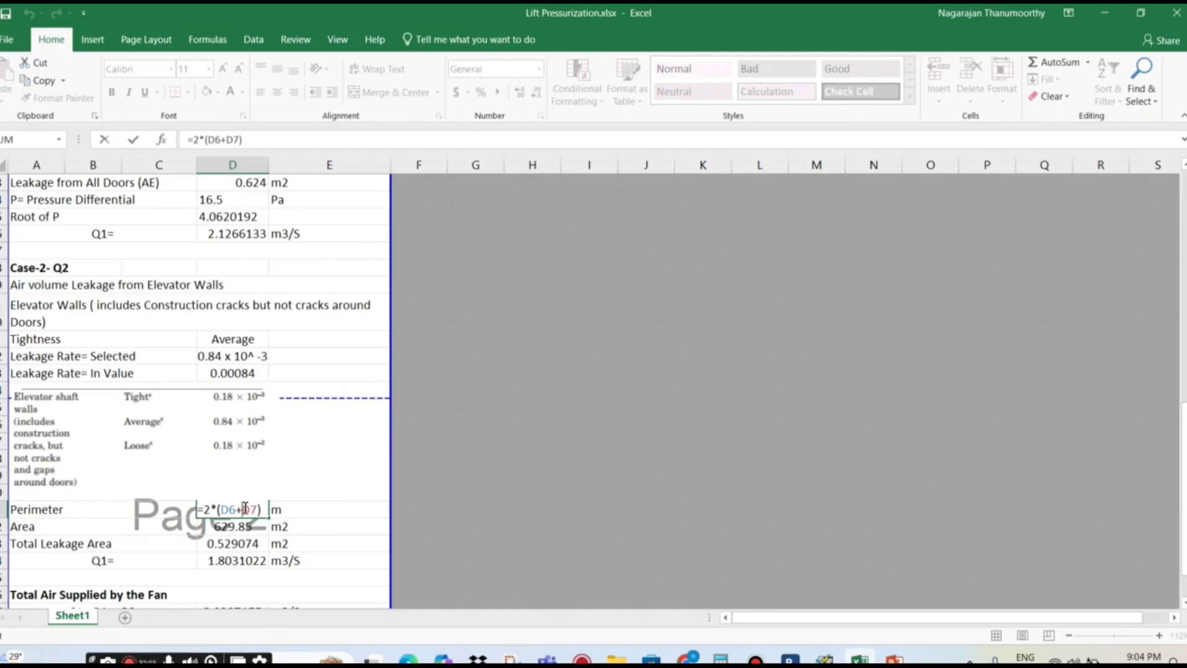
{"action": "key", "text": "Escape"}
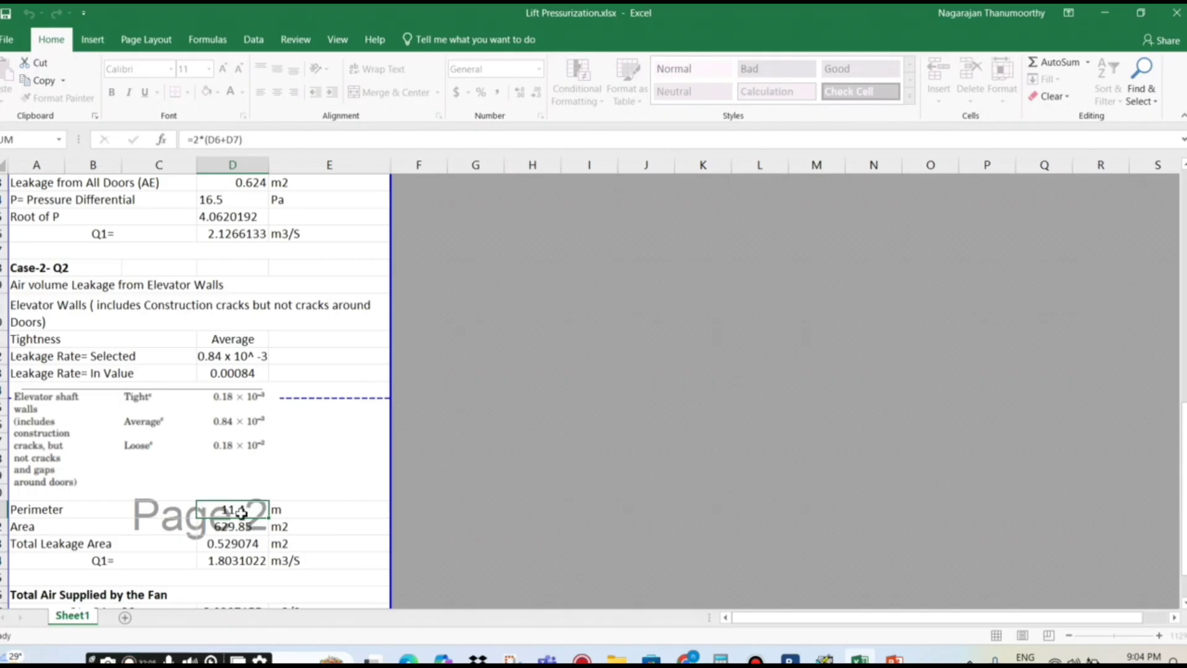
- Check the Elevator shaft width and length inputs that the Perimeter formula refers to
{"action": "left_click_drag", "start_coordinate": [1183, 421], "coordinate": [1157, 203]}
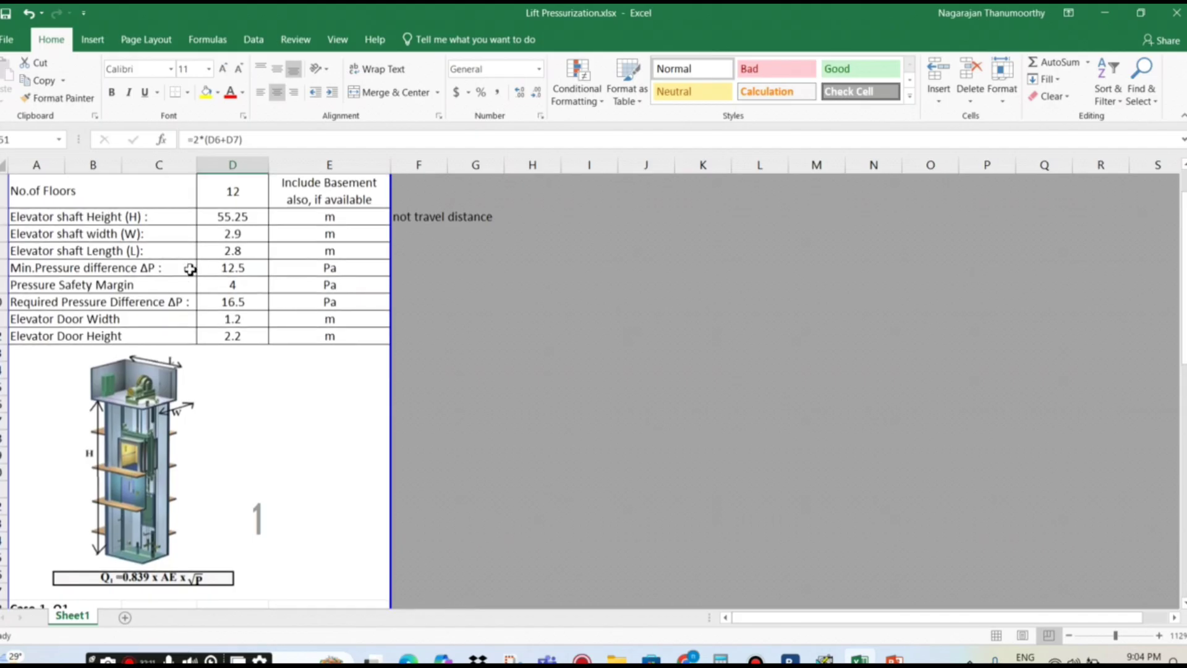
{"action": "left_click", "coordinate": [239, 239]}
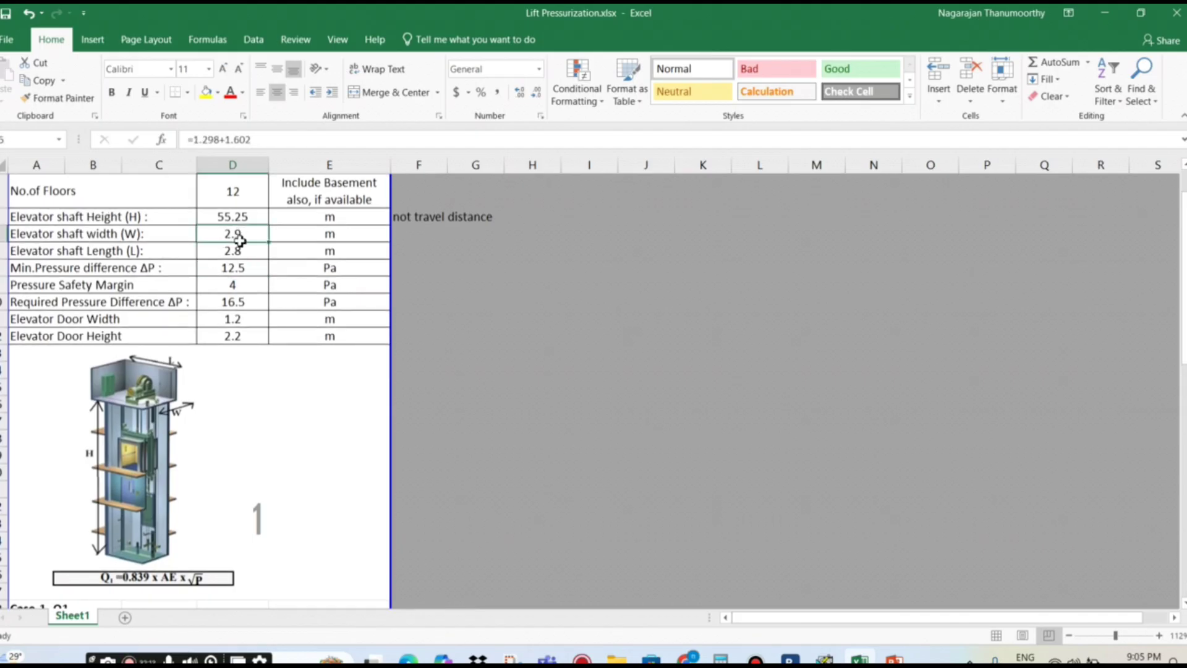
{"action": "left_click_drag", "start_coordinate": [240, 239], "coordinate": [239, 253]}
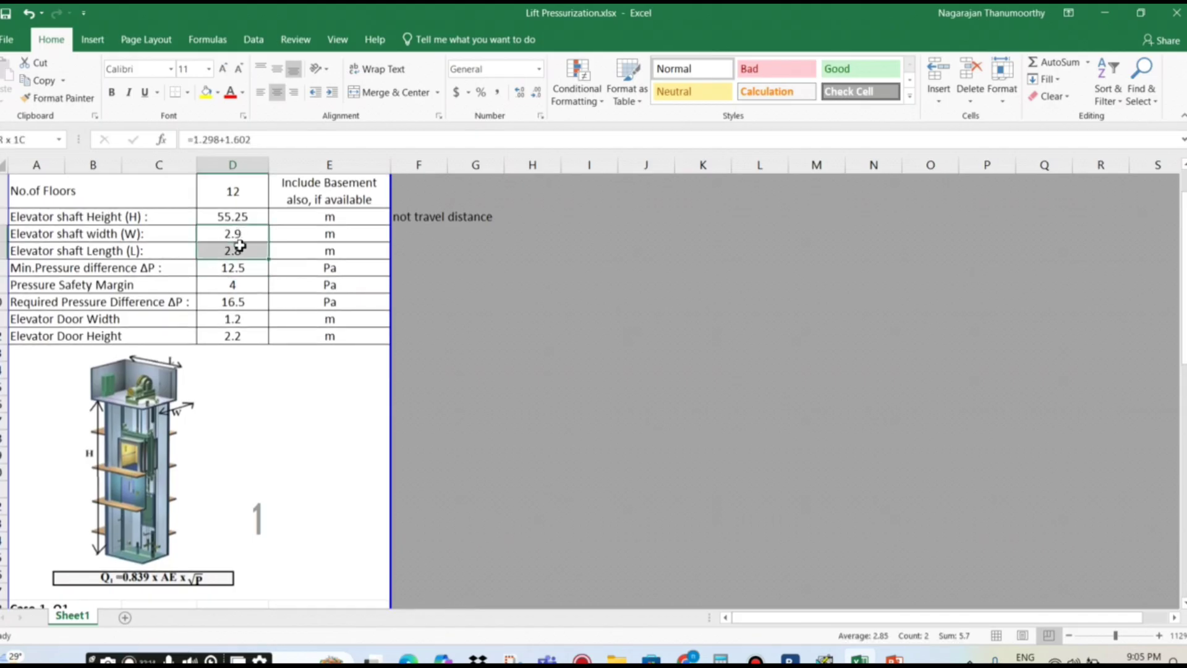
- Return to the Case-2 results and review the Perimeter formula again alongside the Area cell
{"action": "left_click", "coordinate": [1184, 587]}
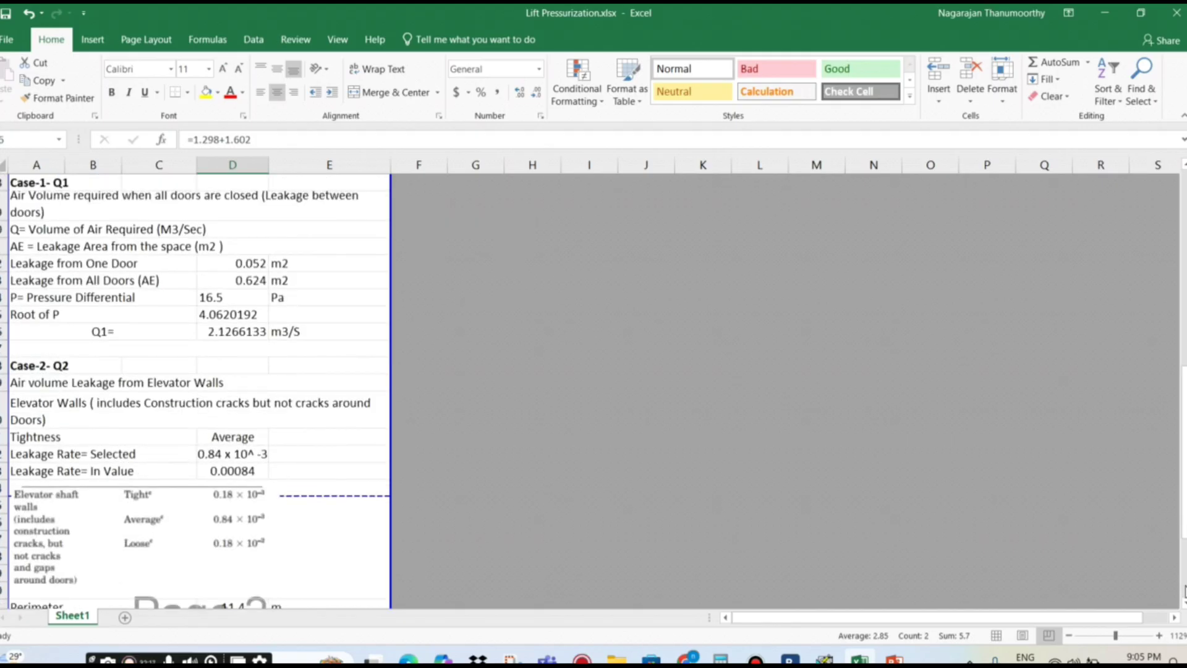
{"action": "scroll", "coordinate": [1184, 594], "scroll_direction": "down", "scroll_amount": 2}
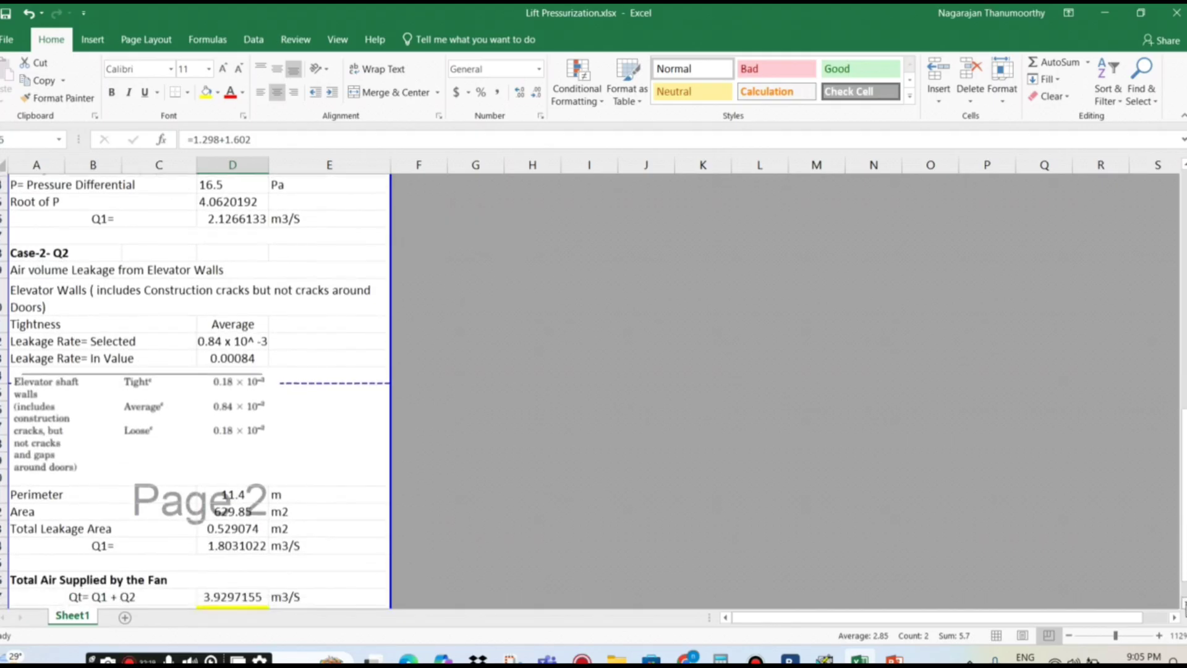
{"action": "scroll", "coordinate": [1184, 599], "scroll_direction": "down", "scroll_amount": 1}
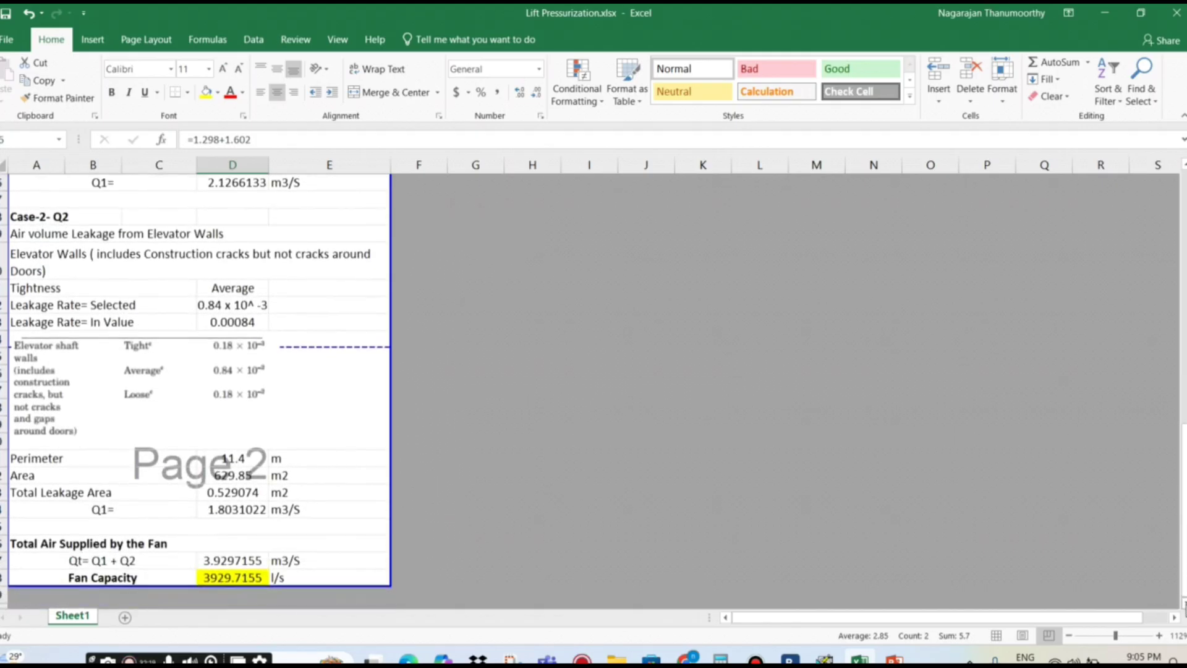
{"action": "double_click", "coordinate": [241, 461]}
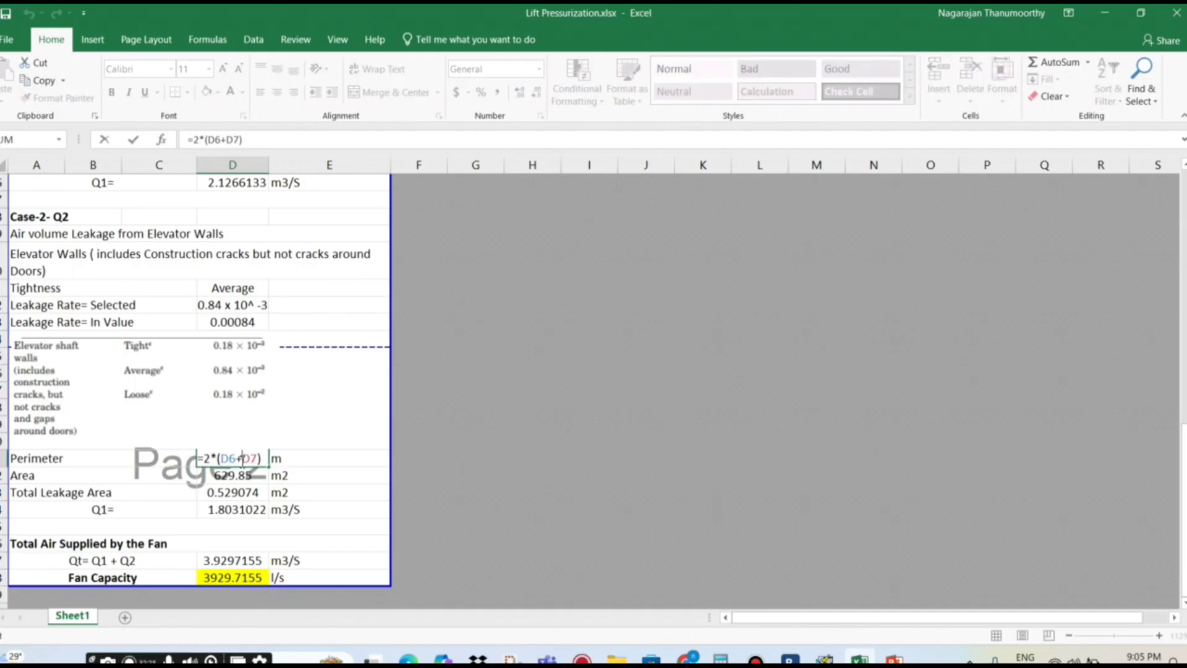
{"action": "left_click", "coordinate": [238, 476]}
{"action": "double_click", "coordinate": [239, 476]}
{"action": "left_click", "coordinate": [238, 459]}
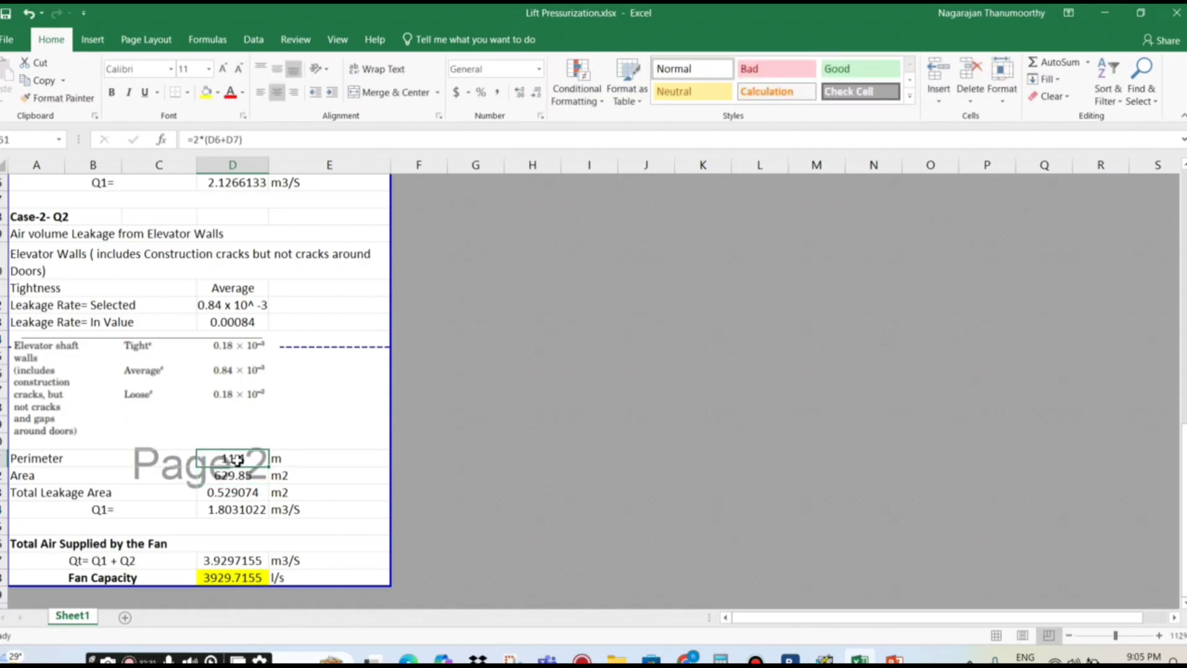
- Inspect the Case-2 Area formula and trace its reference to the Elevator shaft Height input
{"action": "double_click", "coordinate": [218, 475]}
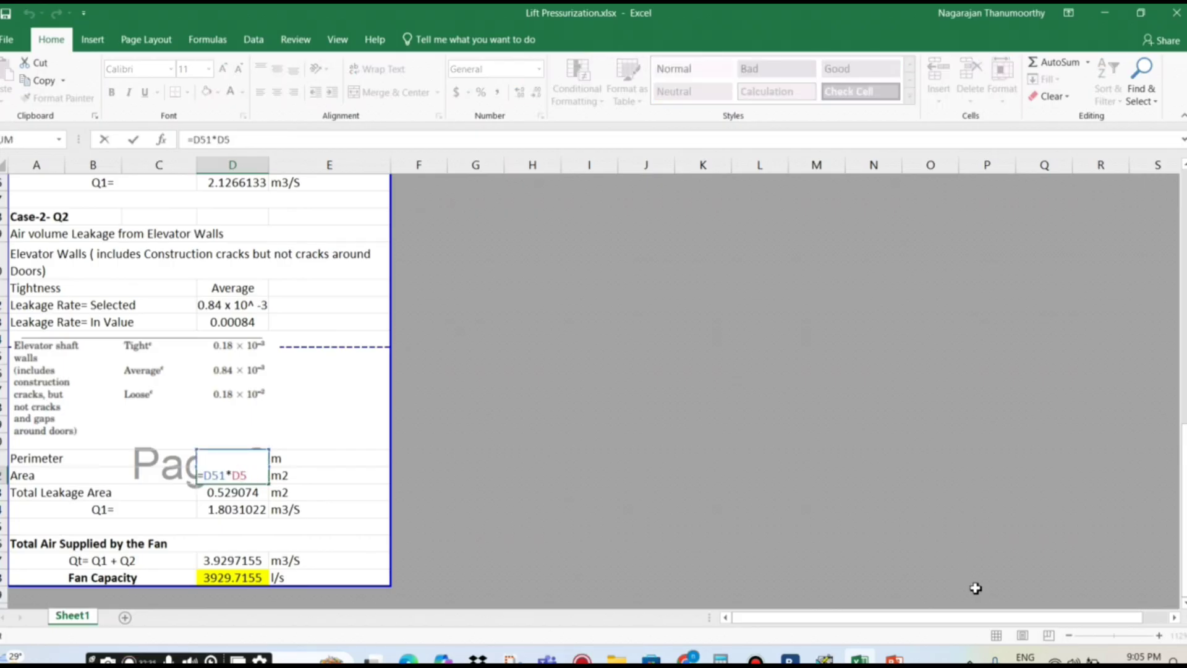
{"action": "left_click_drag", "start_coordinate": [1181, 495], "coordinate": [1178, 211]}
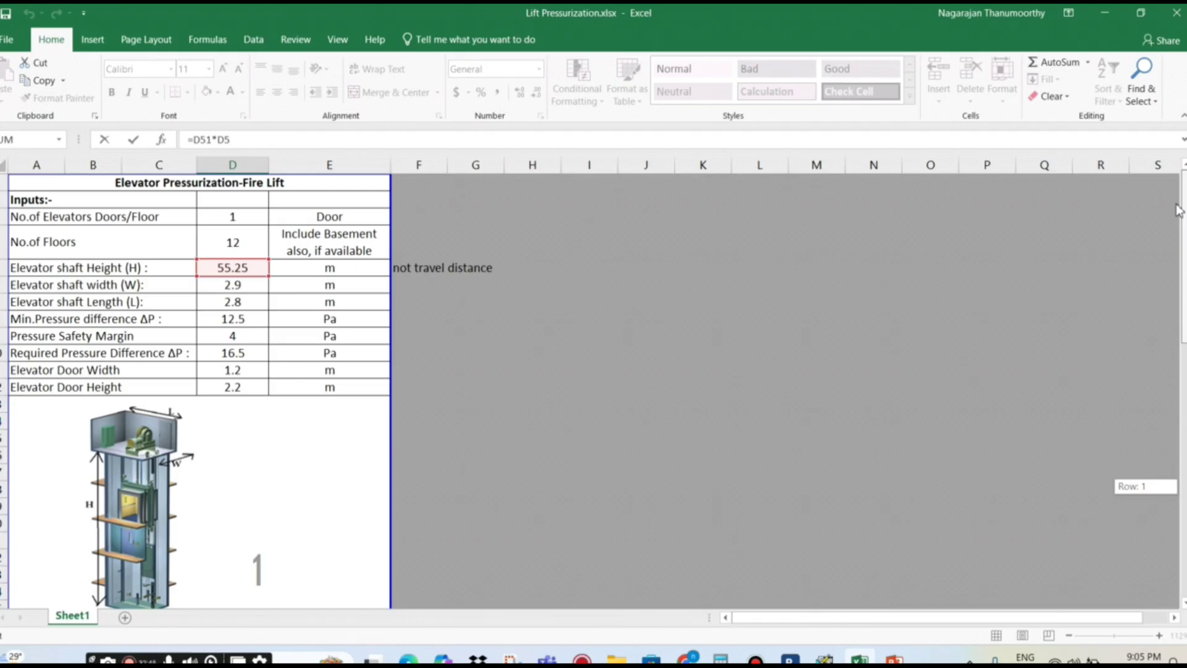
{"action": "left_click_drag", "start_coordinate": [1178, 210], "coordinate": [1143, 496]}
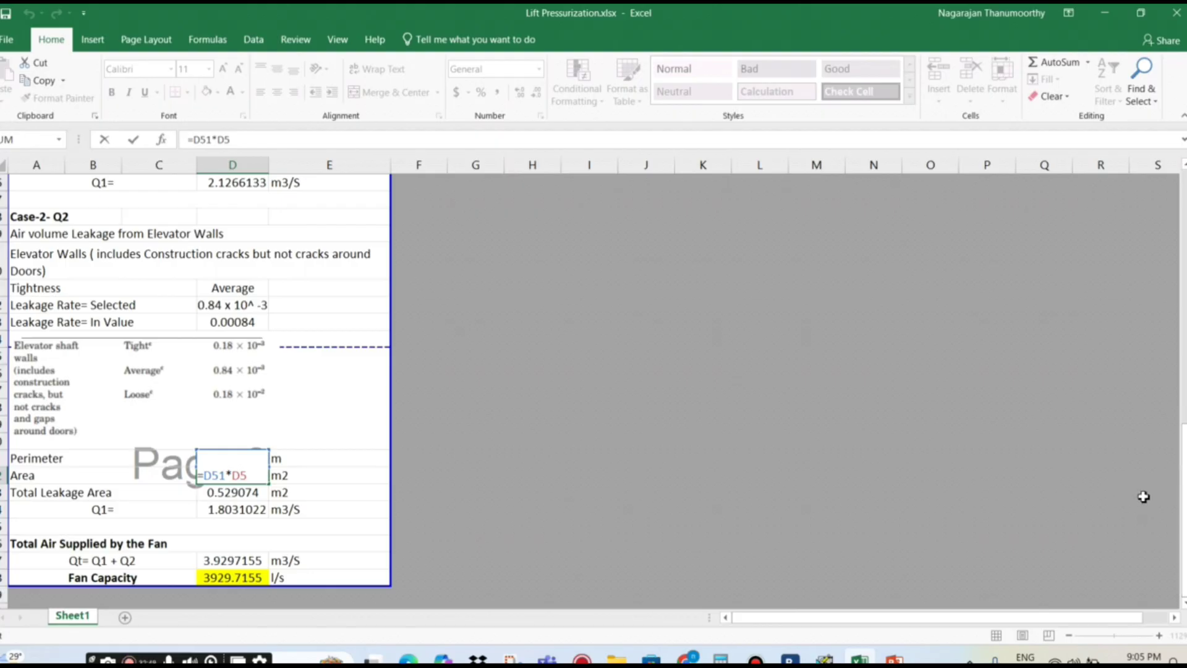
{"action": "key", "text": "ctrl+Return"}
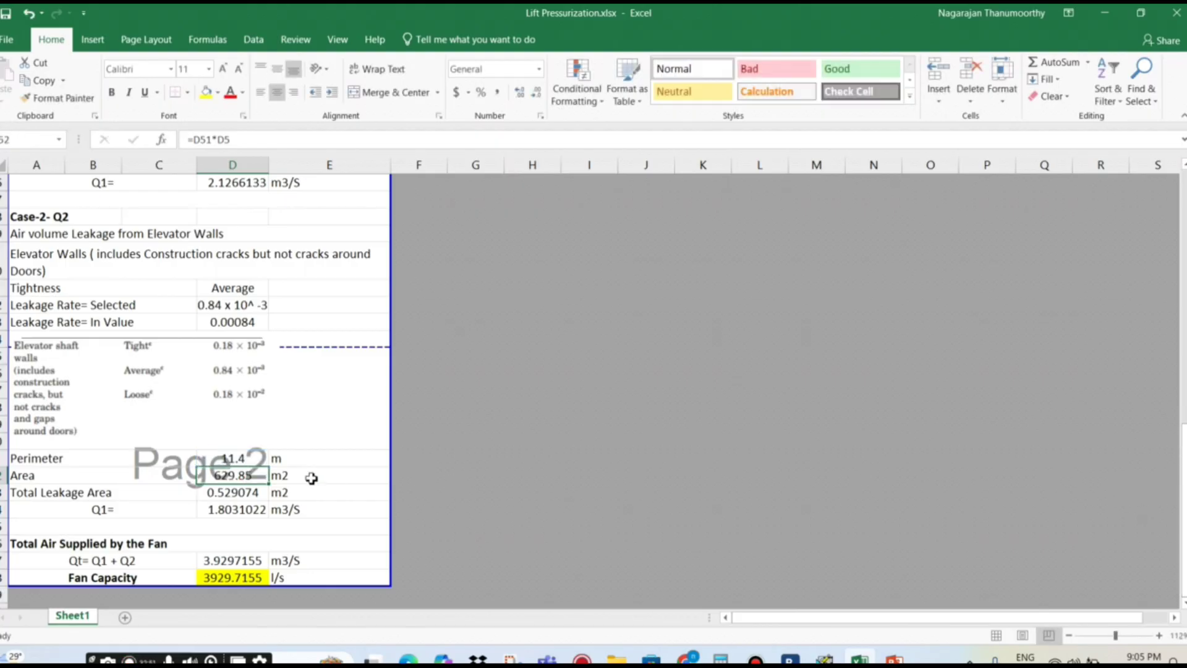
{"action": "double_click", "coordinate": [235, 475]}
{"action": "key", "text": "Escape"}
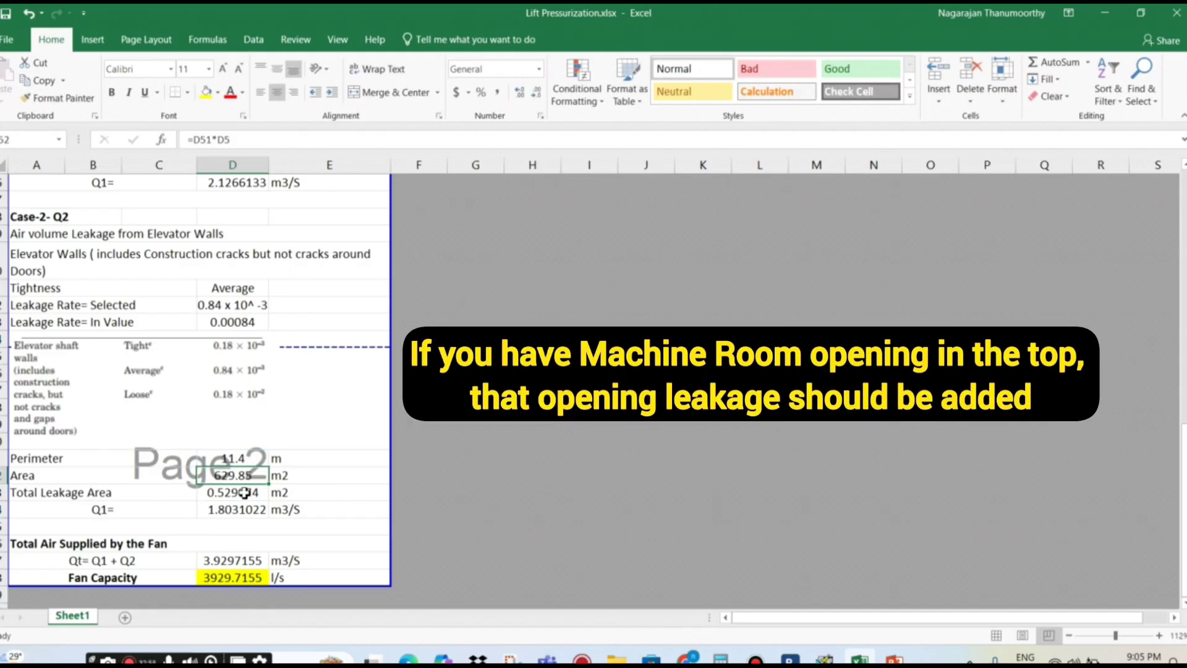
- Inspect the Case-2 Total Leakage Area formula and the airflow formula in the row beneath it
{"action": "double_click", "coordinate": [245, 493]}
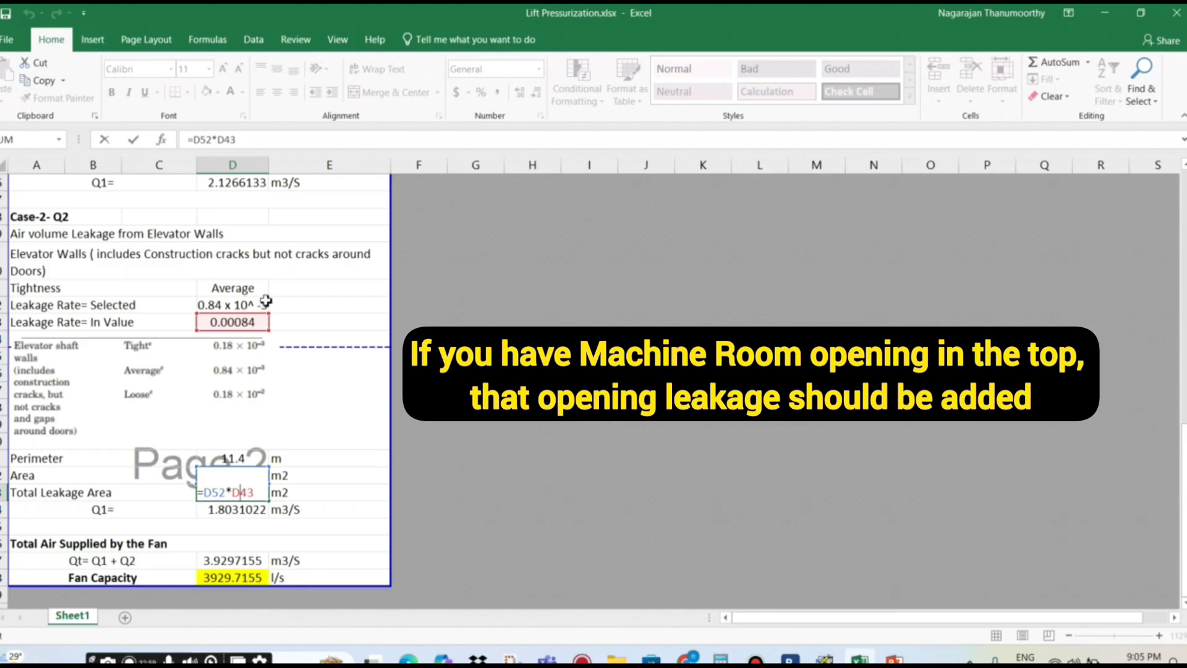
{"action": "key", "text": "Escape"}
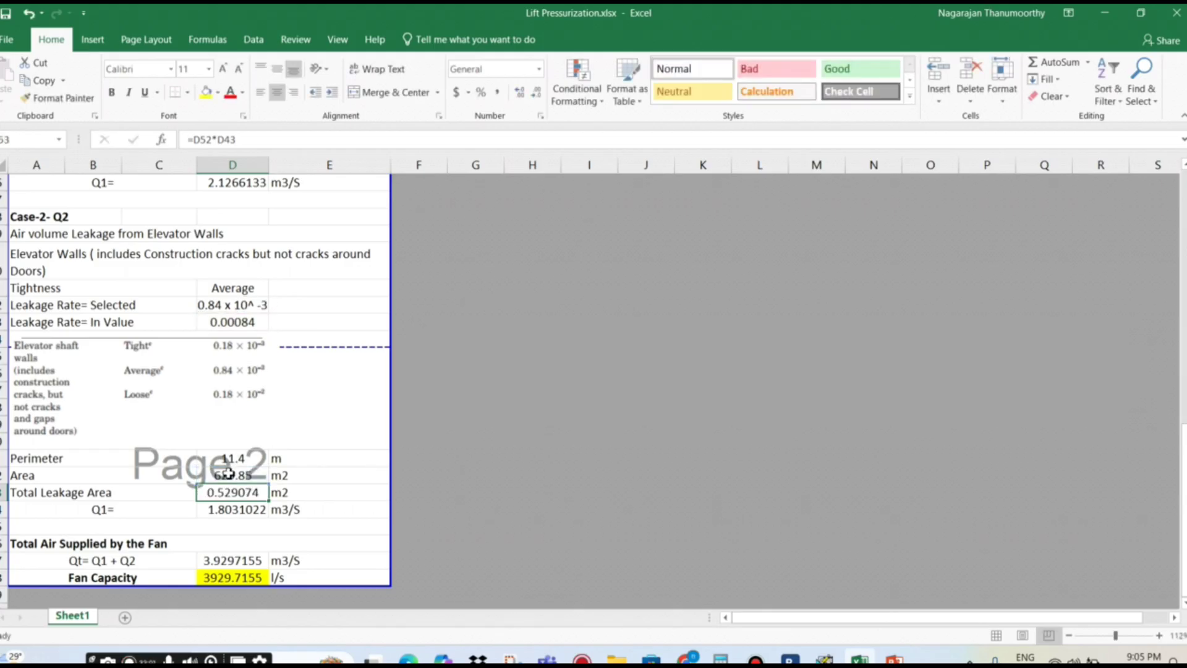
{"action": "double_click", "coordinate": [238, 509]}
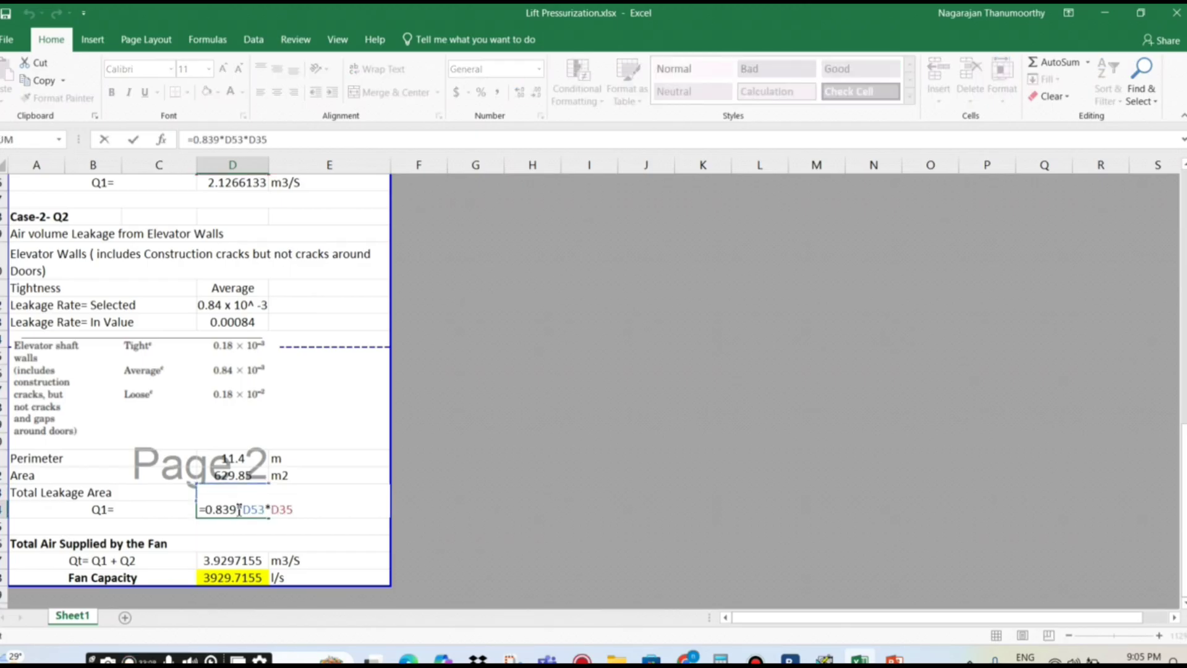
{"action": "key", "text": "Escape"}
- Review the Qt= Q1 + Q2 total against both case airflows and inspect the Qt and Fan Capacity formulas
{"action": "left_click", "coordinate": [123, 561]}
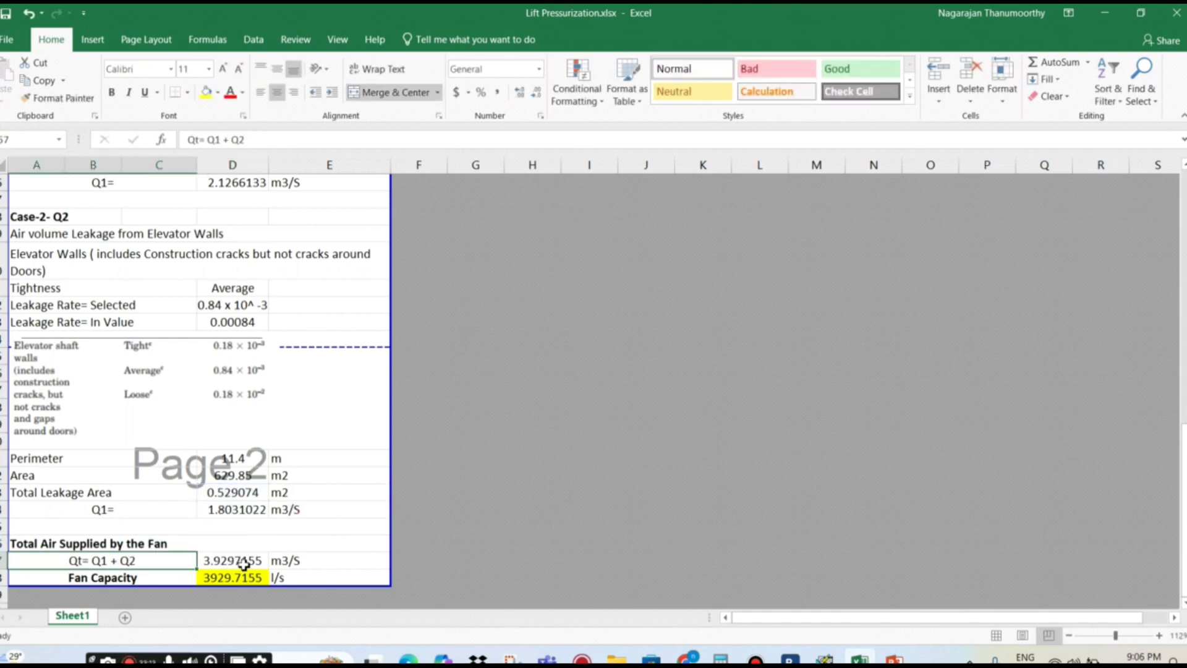
{"action": "left_click", "coordinate": [249, 509]}
{"action": "left_click", "coordinate": [248, 184]}
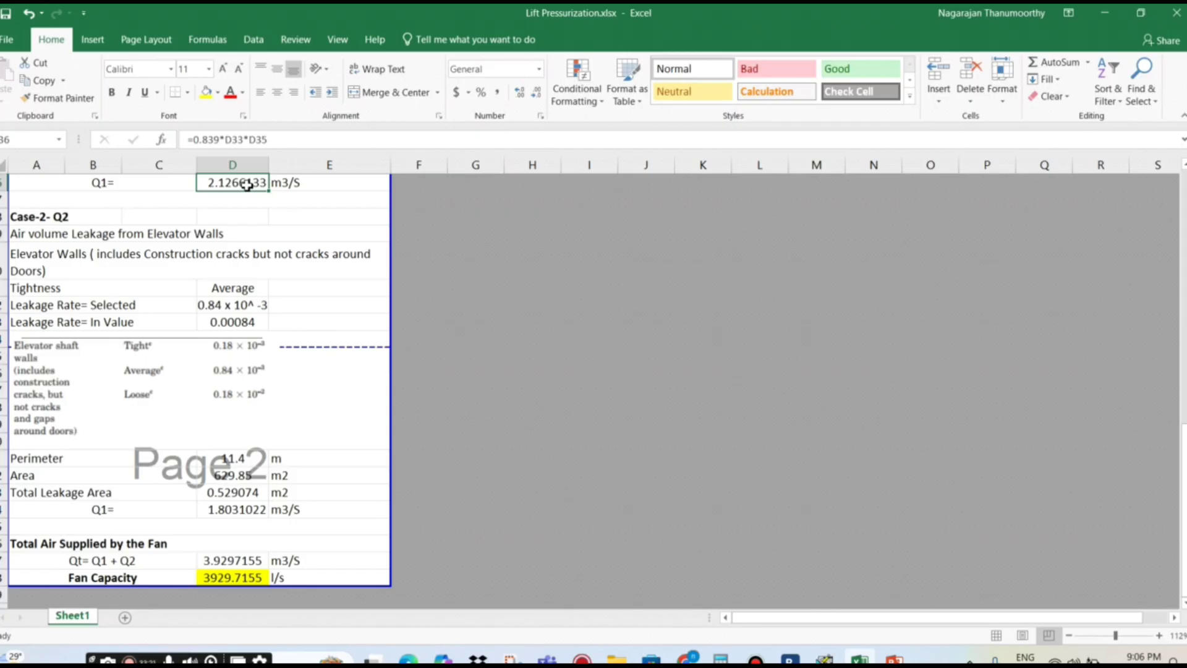
{"action": "double_click", "coordinate": [253, 560]}
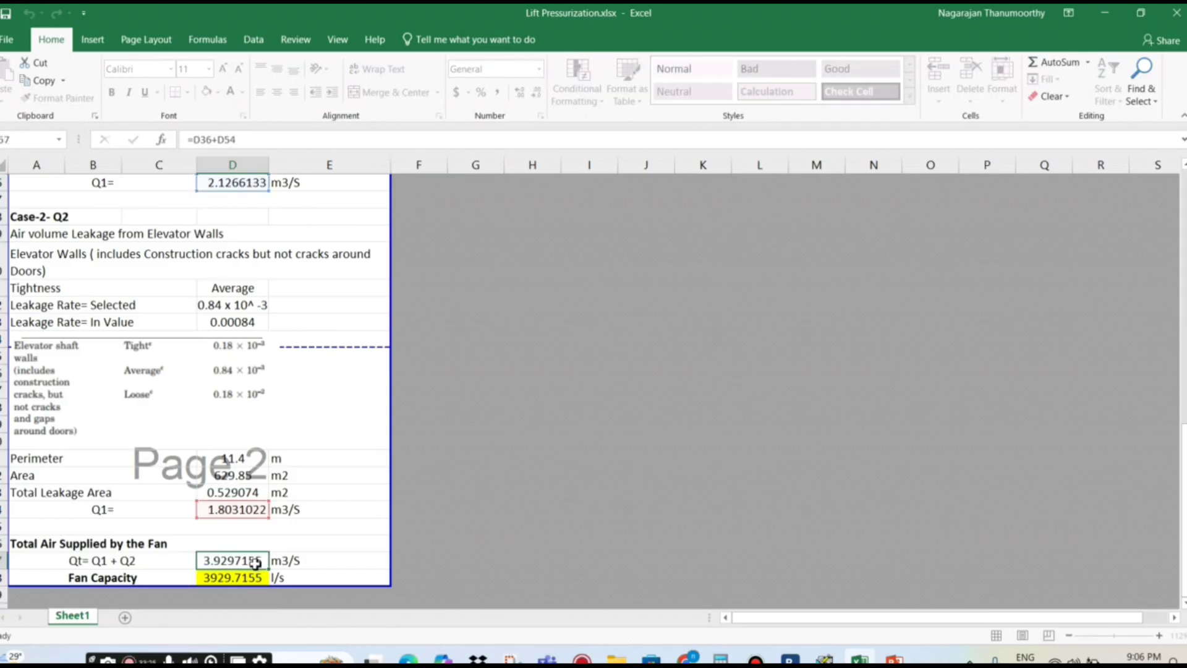
{"action": "key", "text": "Escape"}
{"action": "double_click", "coordinate": [246, 578]}
{"action": "key", "text": "Escape"}
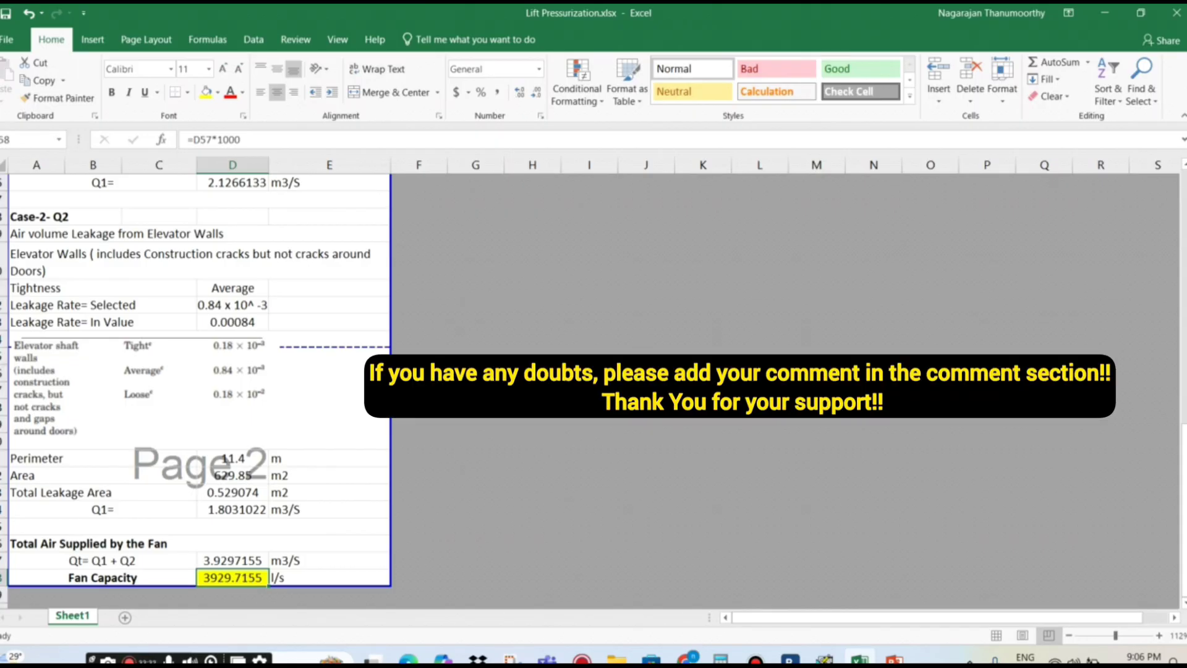
- Return to the Elevator Pressurization-Fire Lift inputs at the start of the sheet and select an empty cell beside them
{"action": "left_click_drag", "start_coordinate": [1183, 495], "coordinate": [1183, 185]}
{"action": "left_click", "coordinate": [725, 334]}
{"action": "left_click", "coordinate": [725, 334]}
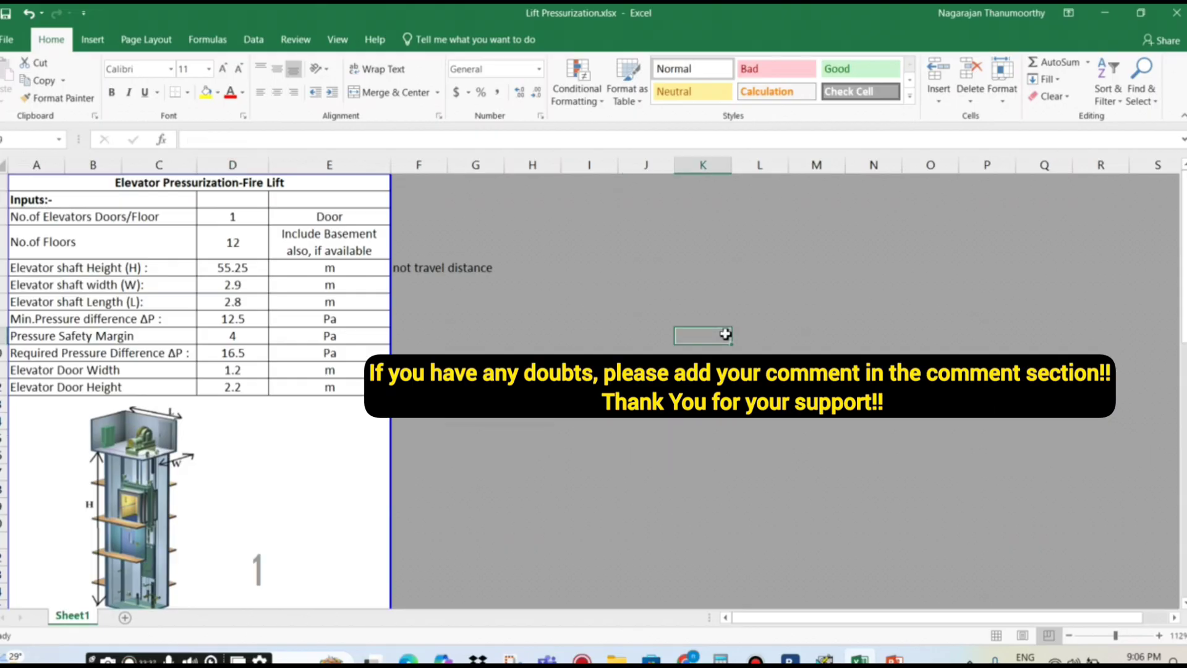